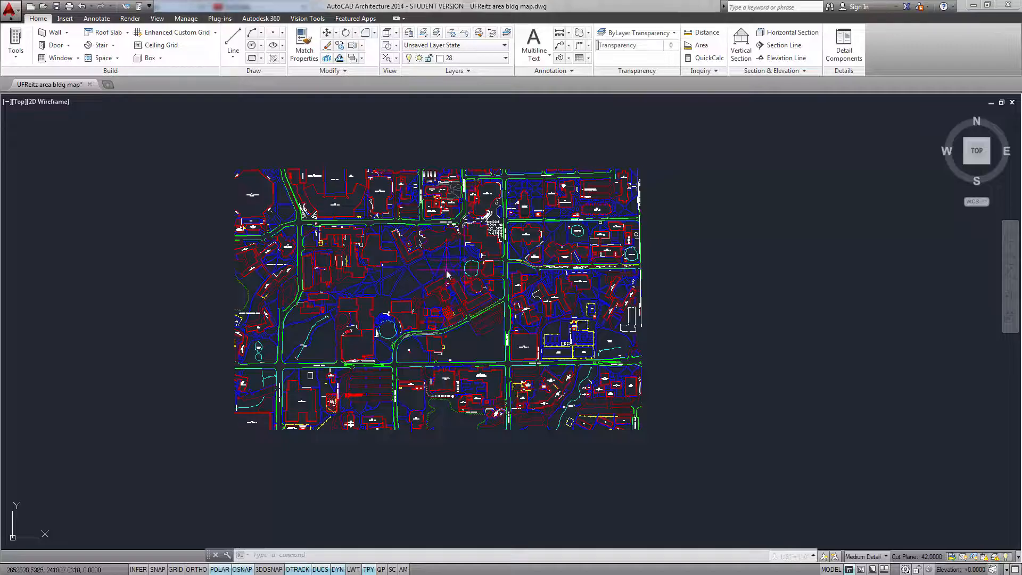
Examine the campus building map and review its list of layers.
scroll(450, 271, "up", 4)
scroll(420, 298, "down", 2)
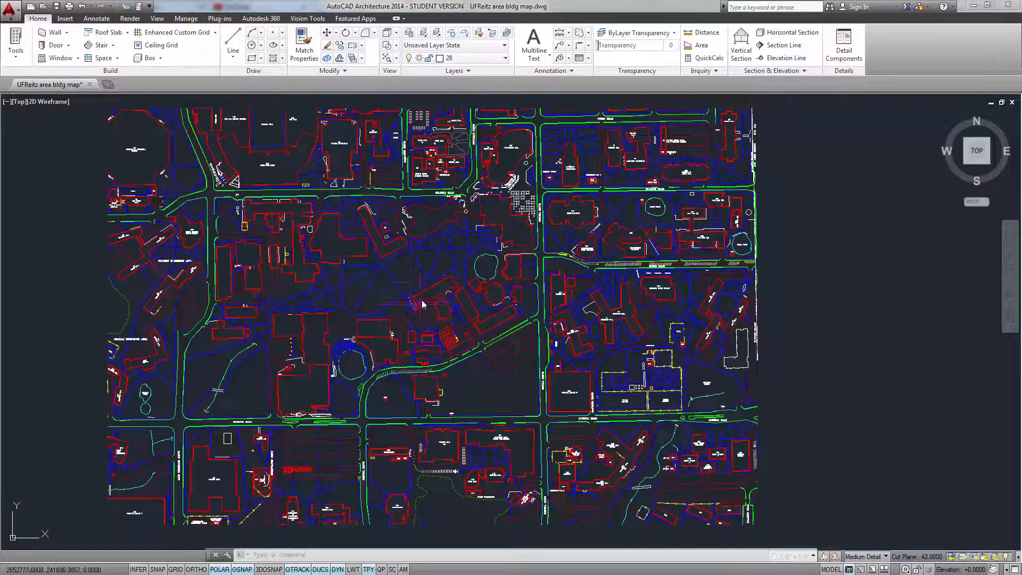
scroll(416, 288, "up", 3)
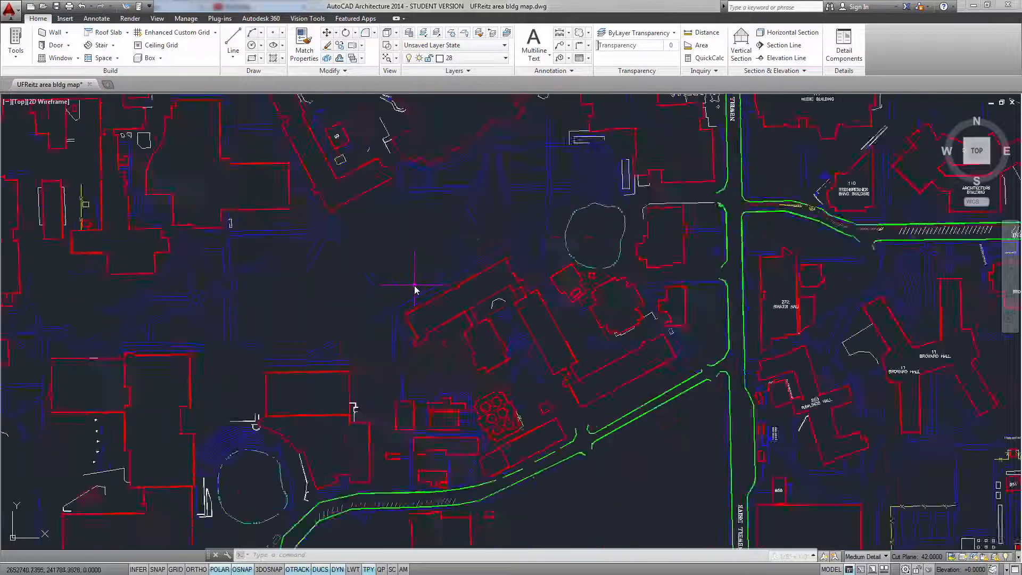
scroll(416, 277, "down", 2)
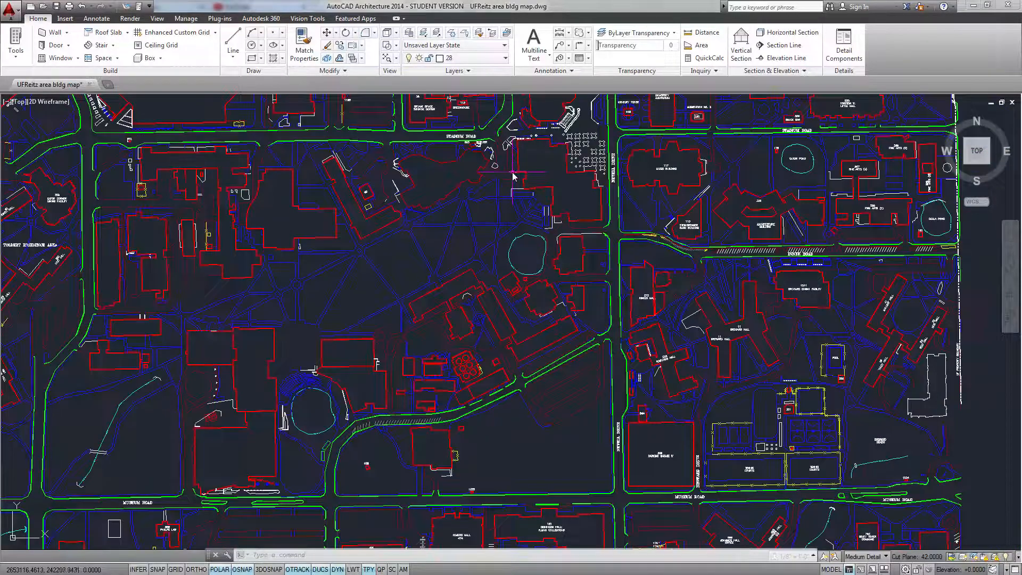
left_click(504, 60)
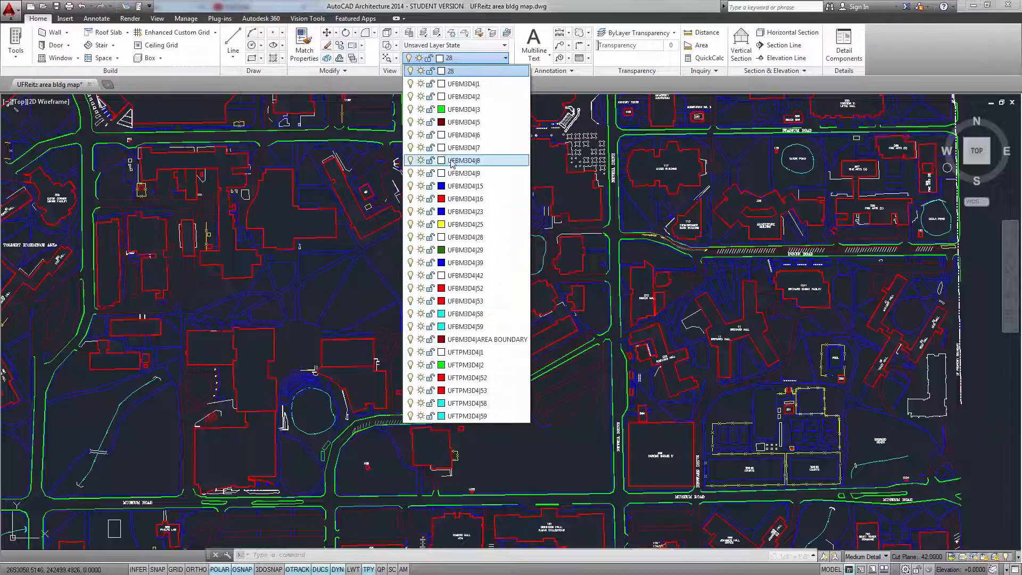
left_click(391, 256)
middle_click_drag(398, 263, 477, 242)
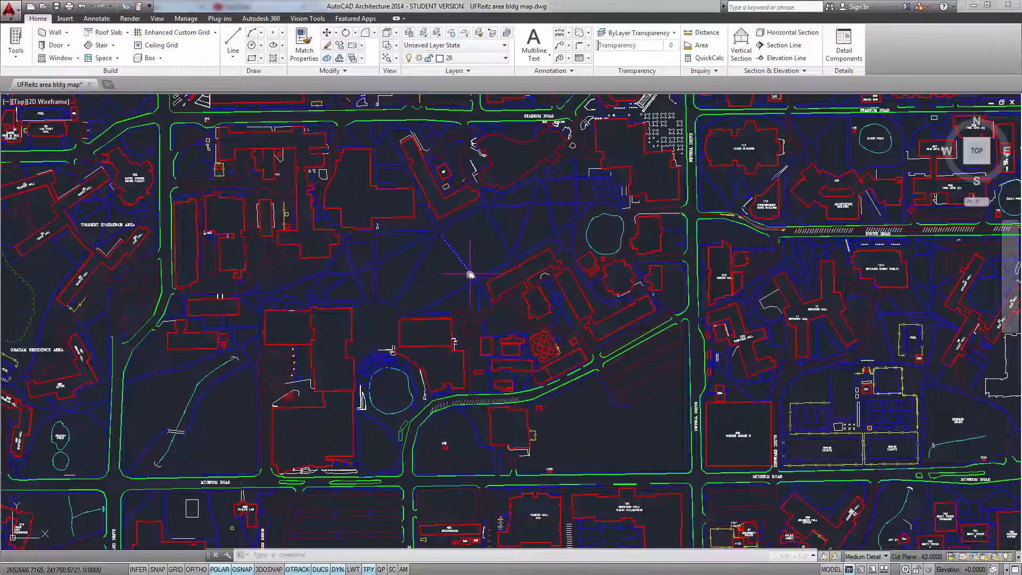
scroll(469, 276, "down", 4)
scroll(452, 290, "up", 2)
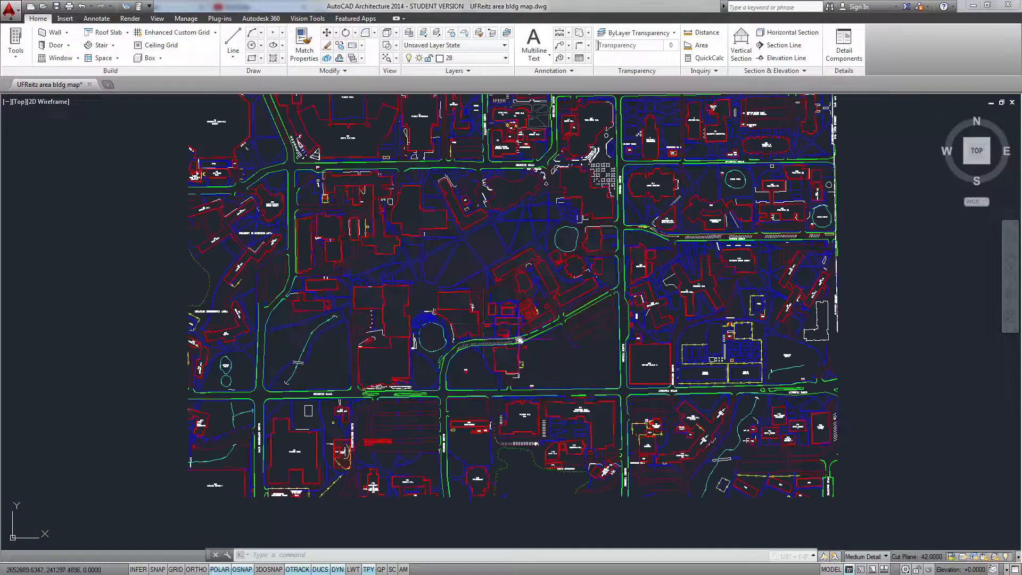
Select several outline segments of the large building west of the pond to inspect how its outline is divided.
scroll(402, 282, "up", 10)
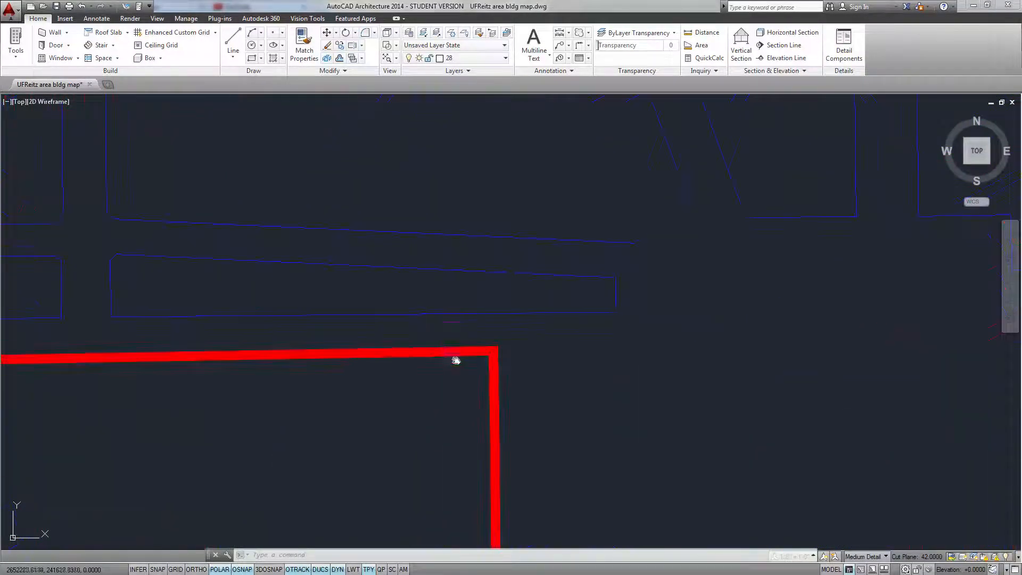
middle_click_drag(485, 265, 401, 157)
left_click(394, 256)
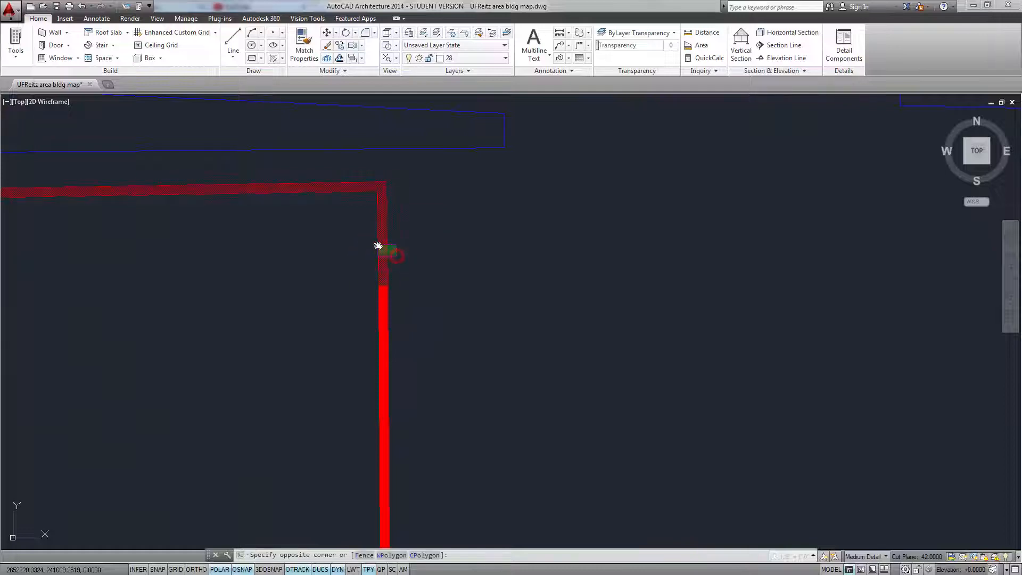
left_click(375, 245)
scroll(378, 260, "down", 5)
scroll(390, 312, "up", 6)
left_click(385, 311)
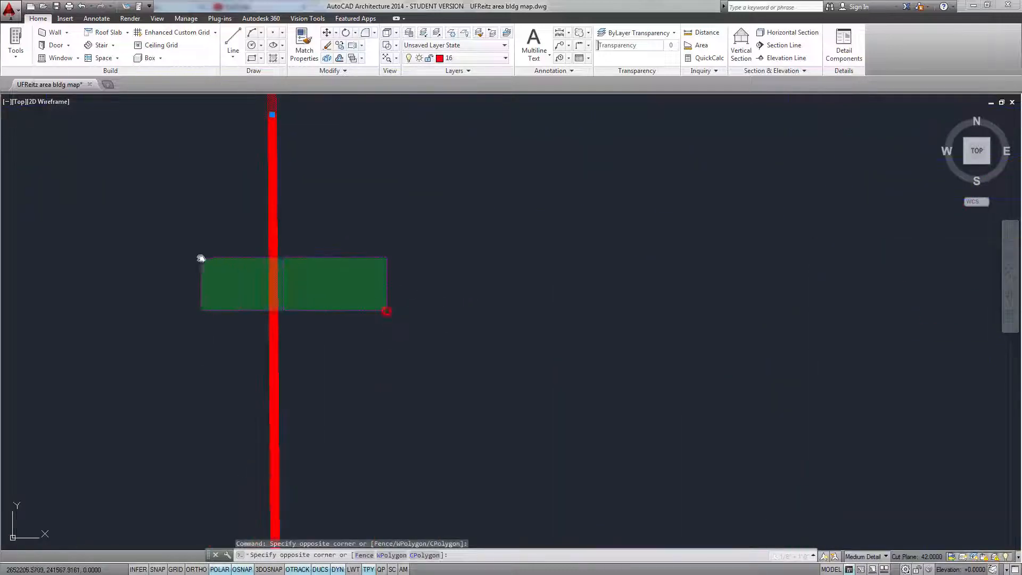
left_click(200, 259)
scroll(367, 265, "down", 2)
scroll(367, 265, "down", 10)
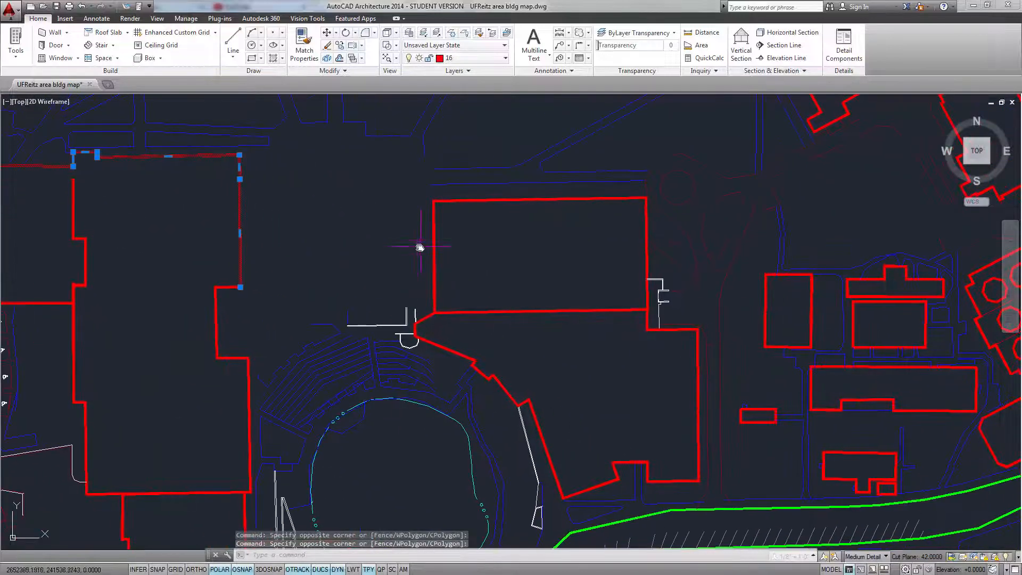
Select the curved road edge southeast of the pond to inspect its segments, and clear the selection.
scroll(406, 283, "up", 8)
left_click(428, 304)
left_click(396, 248)
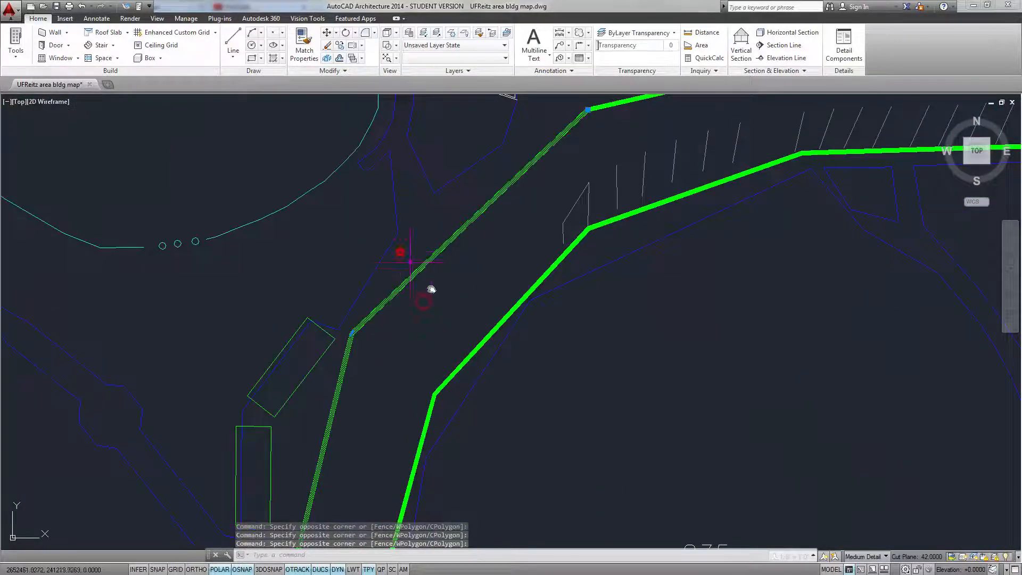
scroll(436, 307, "down", 5)
scroll(453, 290, "up", 2)
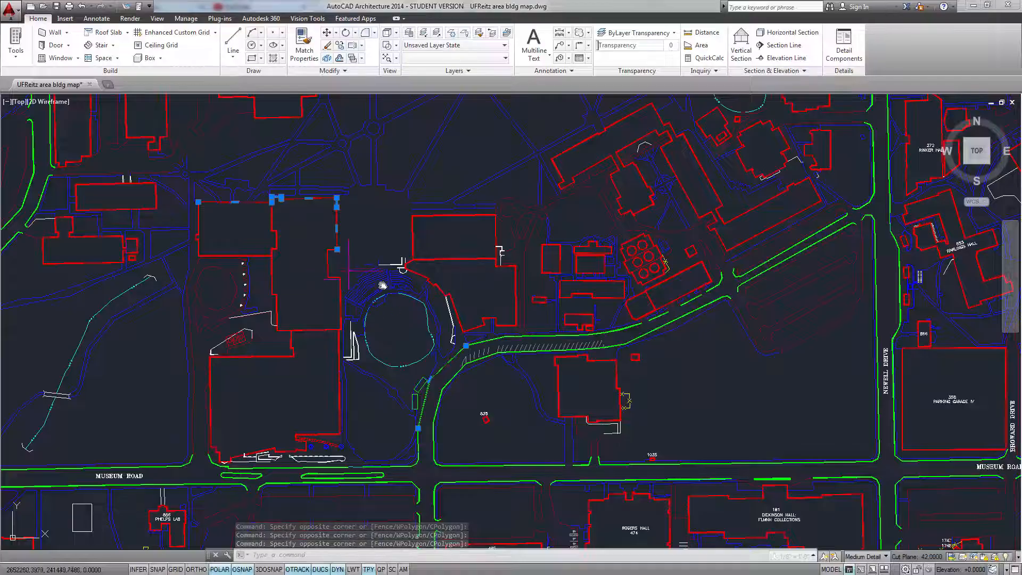
key("Escape")
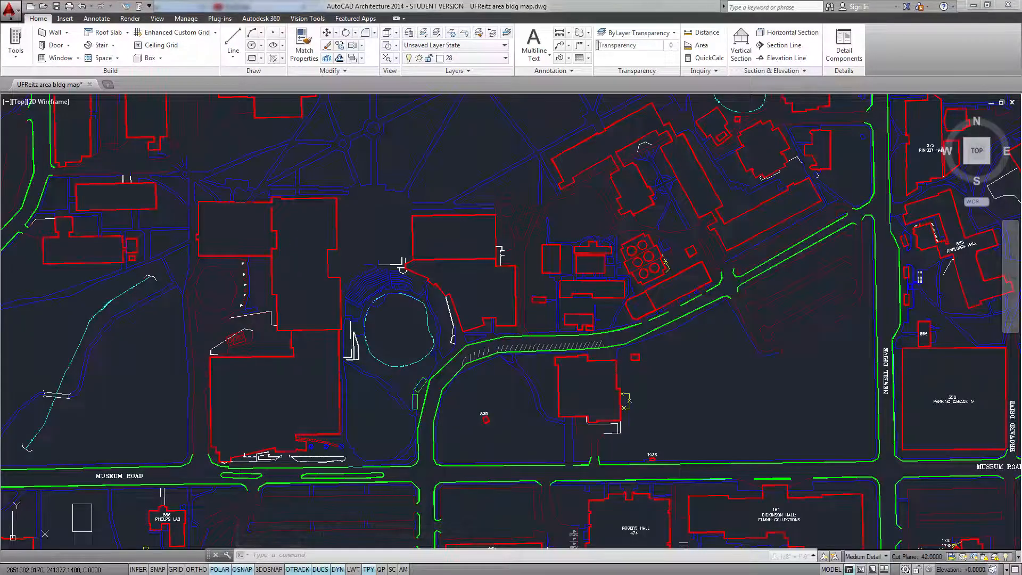
Switch to Rhinoceros and look over the empty untitled model.
key("alt+Tab")
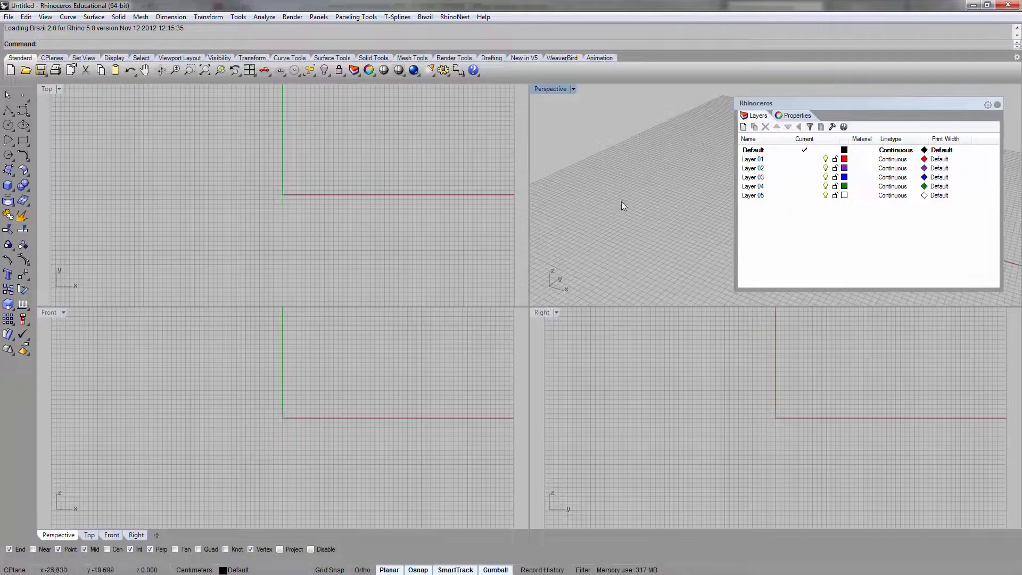
left_click(619, 201)
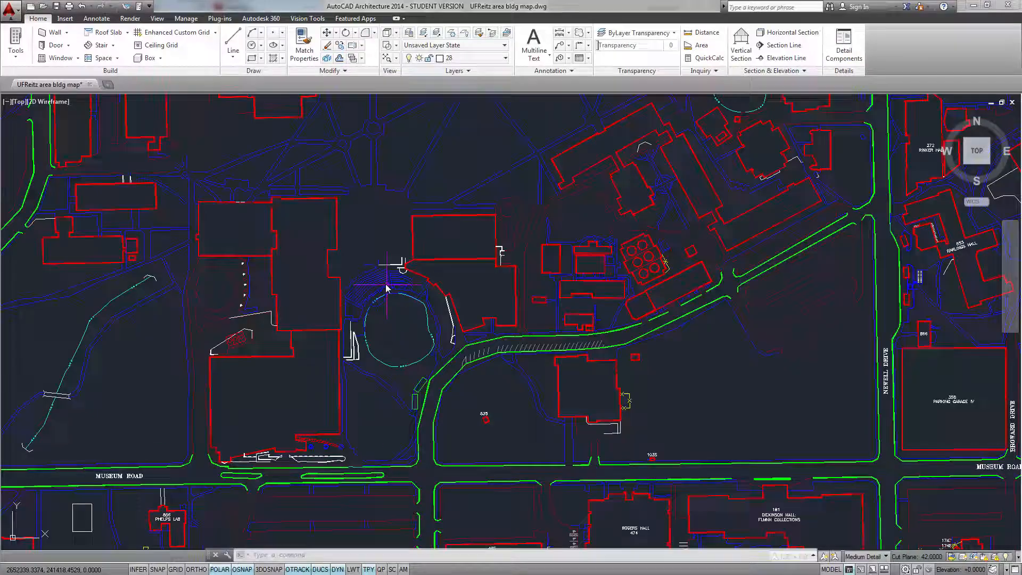
Switch to AutoCAD and accept inches with architectural lengths at 0'-0 1/16" precision in the drawing units setup.
scroll(389, 285, "down", 3)
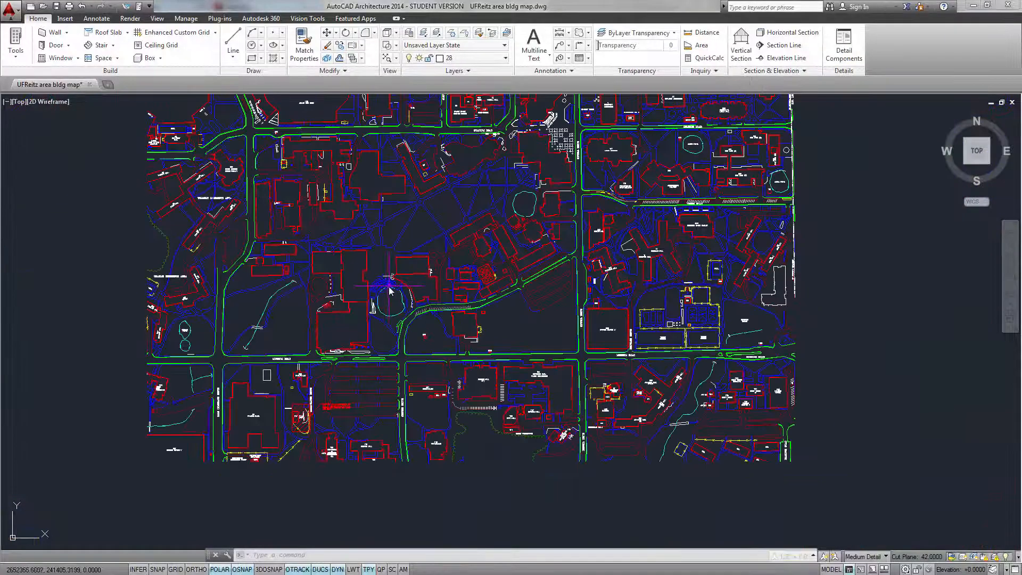
type("u")
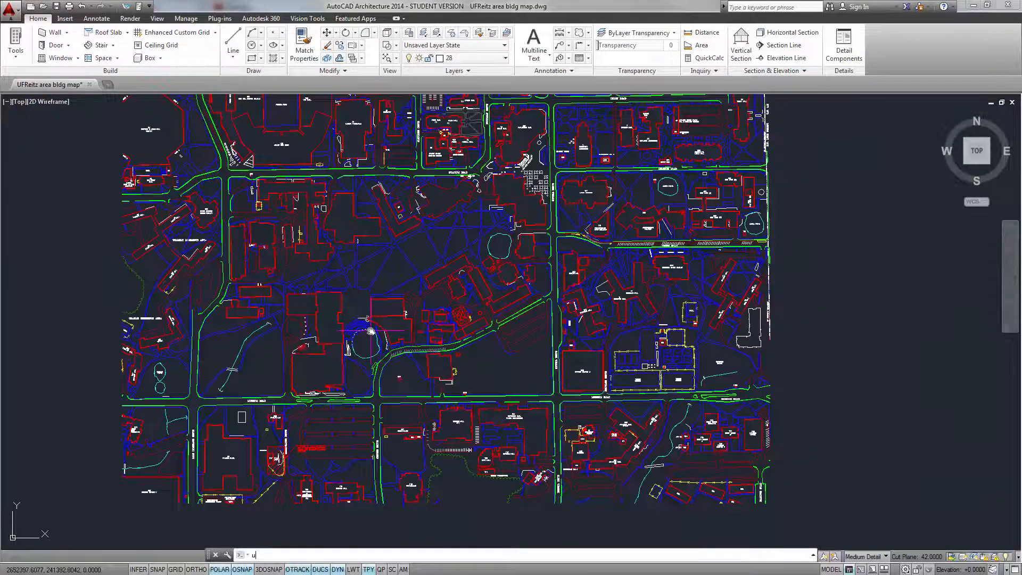
type("ntis")
key("Return")
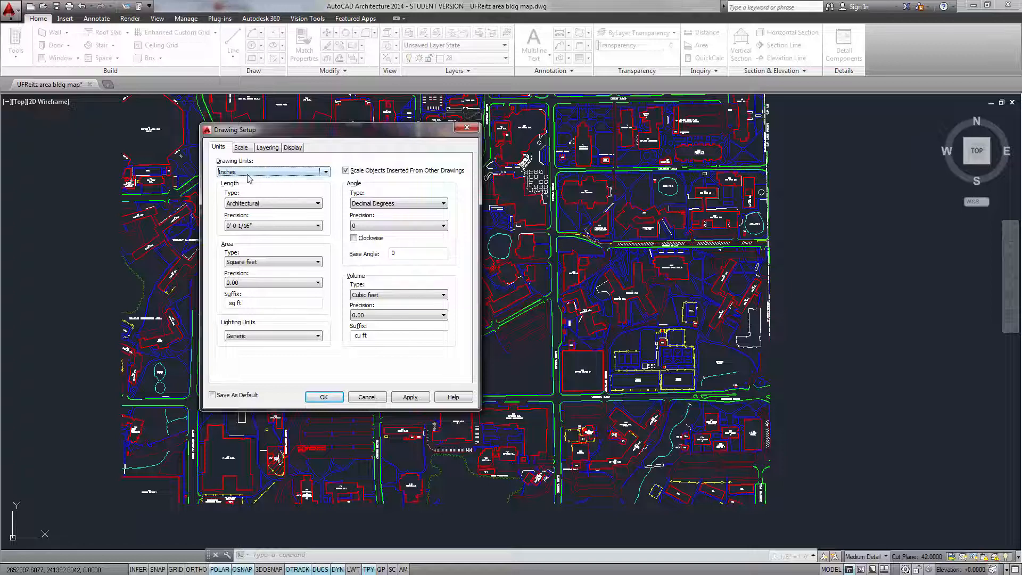
left_click(324, 397)
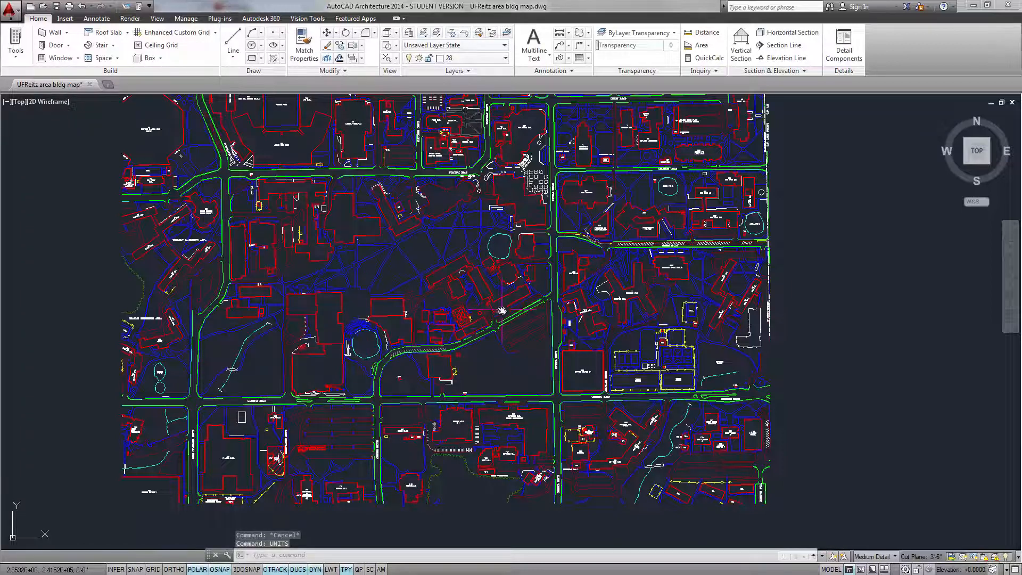
Measure the Architecture Building's south wall facing Inner Road from corner to corner.
mouse_move(579, 271)
middle_mouse_down()
mouse_move(458, 282)
mouse_move(403, 335)
mouse_move(313, 344)
middle_mouse_up()
scroll(474, 266, "up", 4)
scroll(403, 334, "up", 2)
scroll(380, 342, "down", 2)
type("DIs")
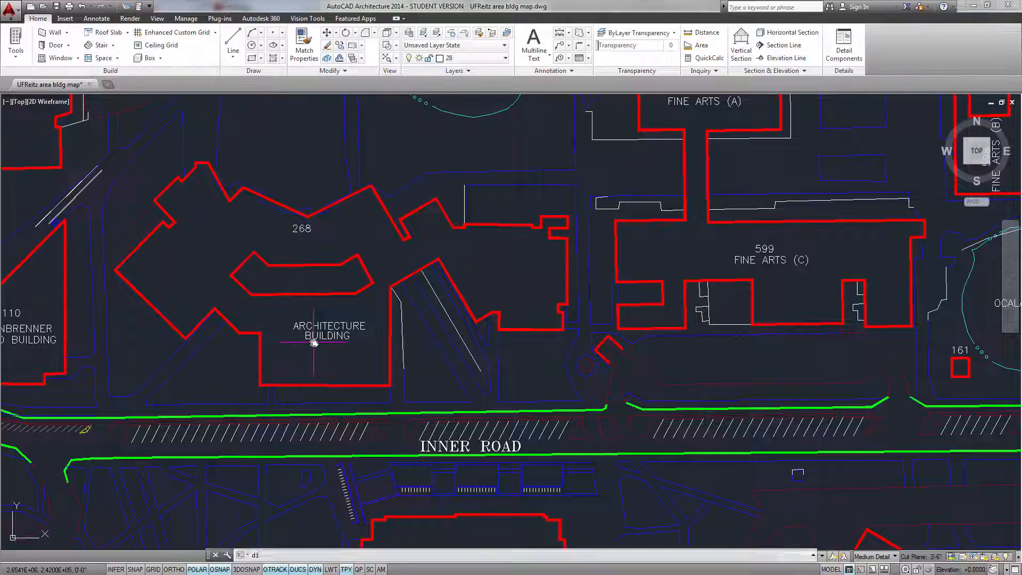
key("Return")
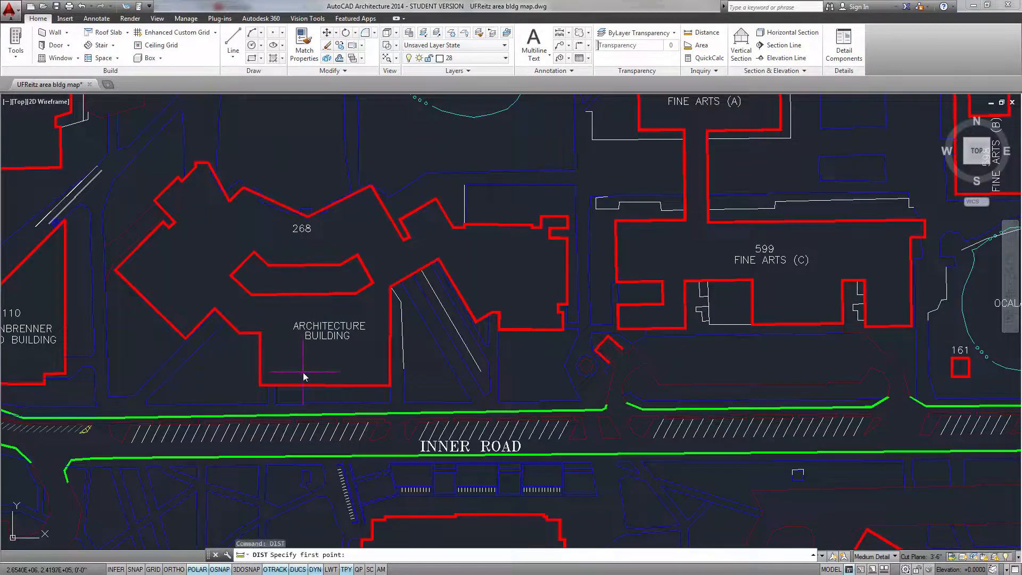
left_click(261, 385)
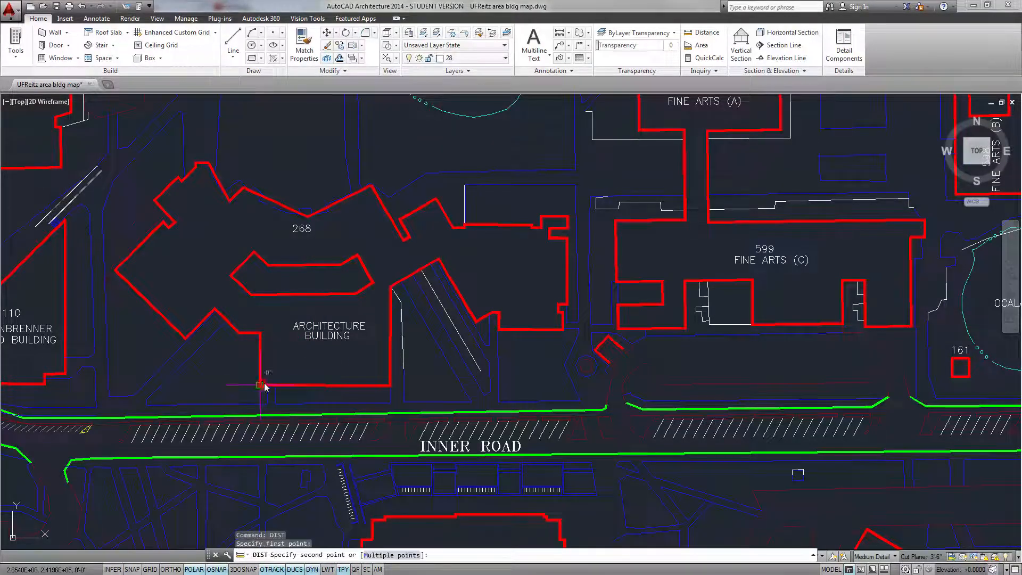
left_click(390, 386)
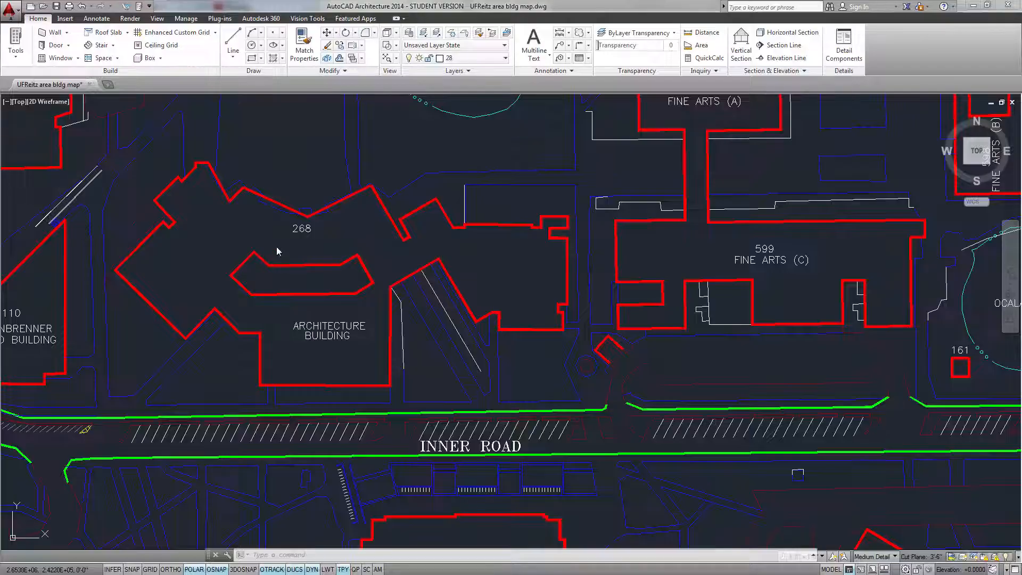
Set the drawing's length type to Decimal in the units setup and apply it.
scroll(277, 251, "down", 2)
type("uni")
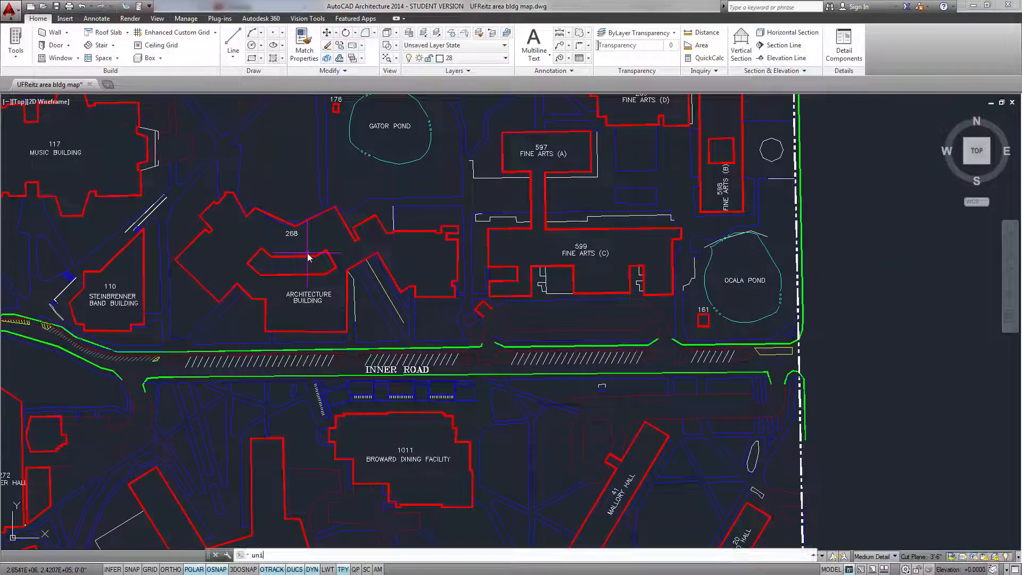
type("ts")
key("Return")
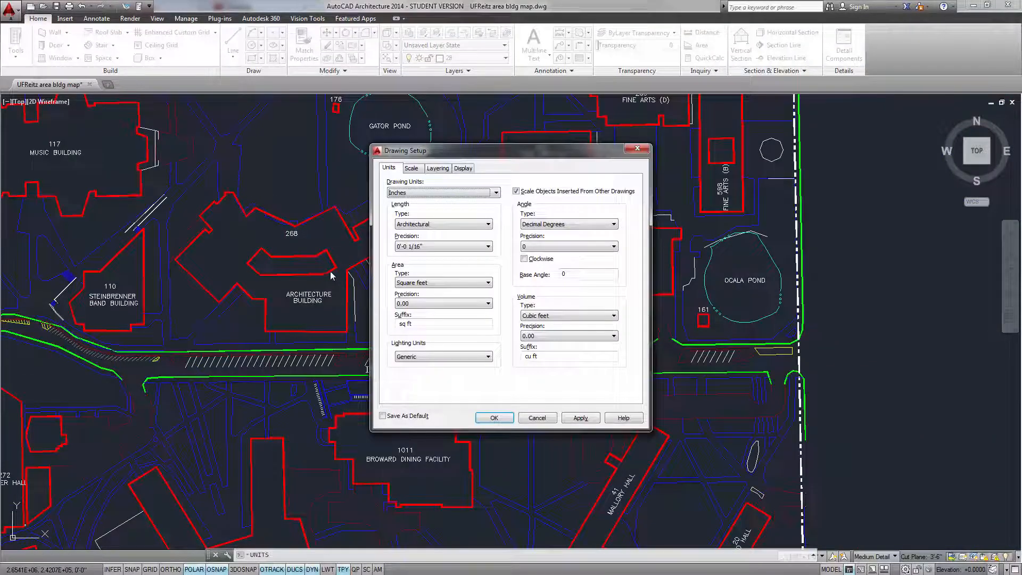
left_click(488, 246)
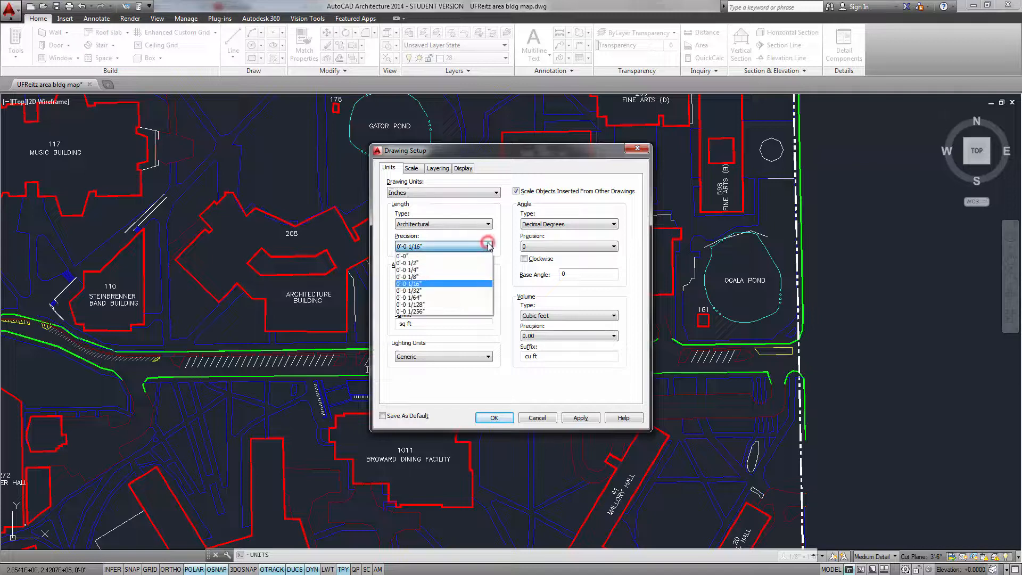
left_click(489, 246)
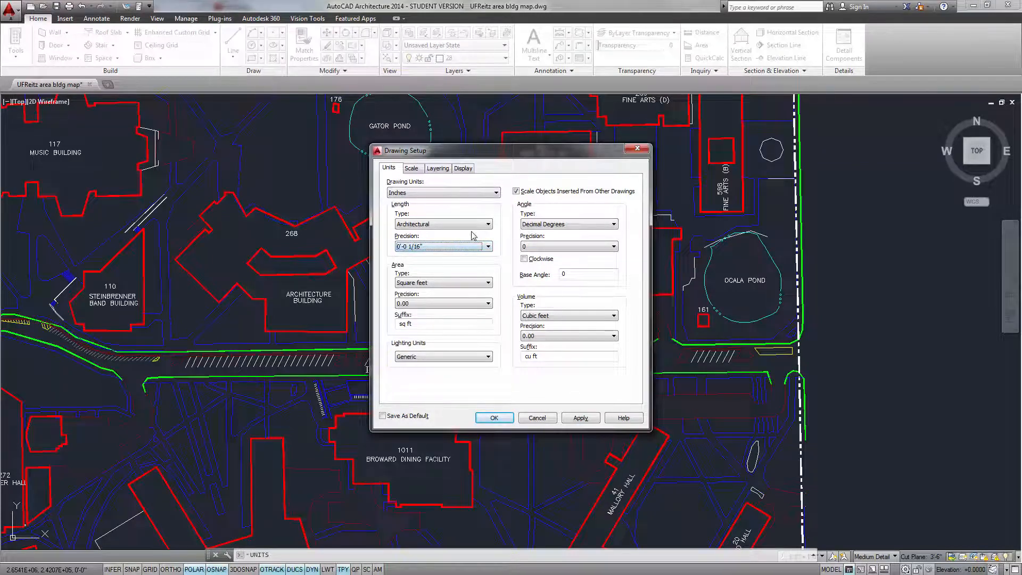
left_click(474, 226)
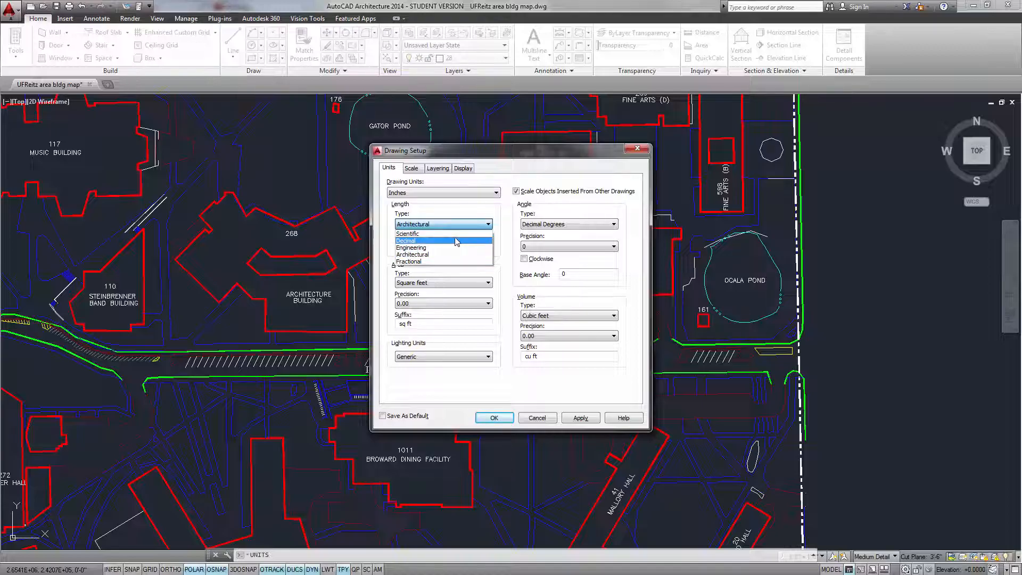
left_click(456, 242)
left_click(581, 419)
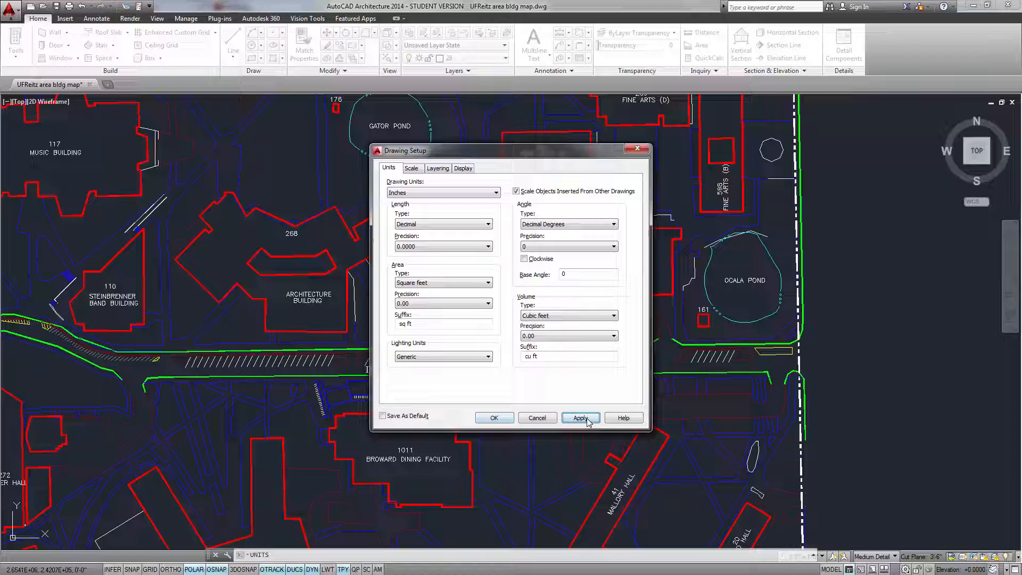
left_click(494, 418)
Measure the Architecture Building's south wall again, using decimal length units.
scroll(286, 329, "up", 5)
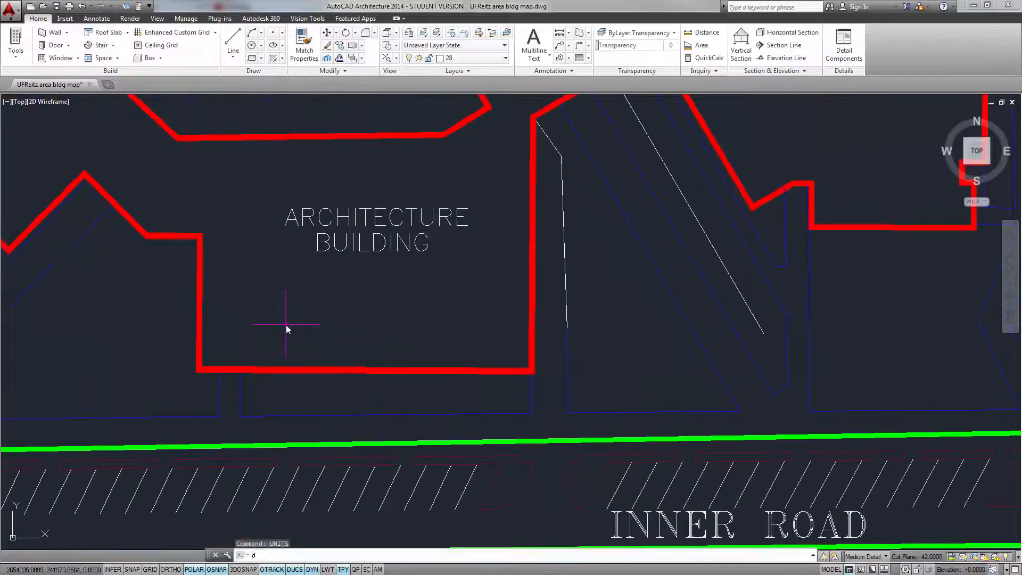
type("dist")
key("Return")
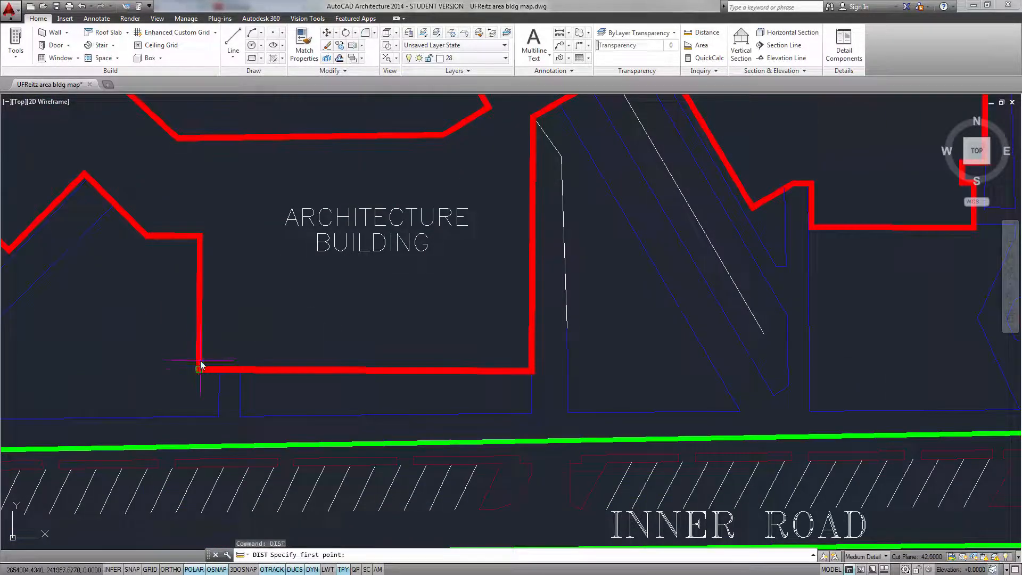
left_click(200, 373)
key("Escape")
key("Return")
left_click(201, 372)
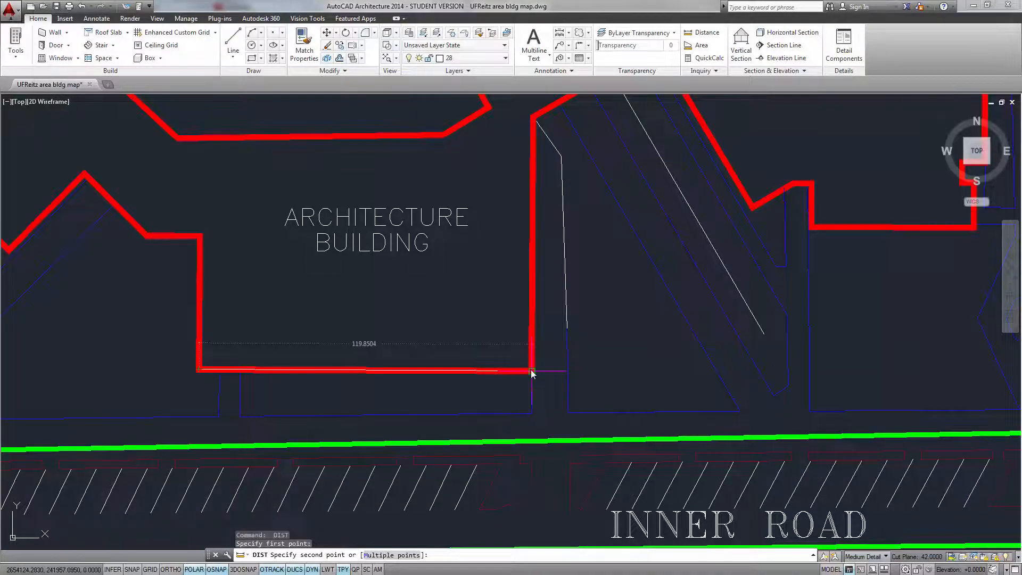
key("Escape")
scroll(372, 289, "down", 8)
middle_click_drag(384, 285, 458, 292)
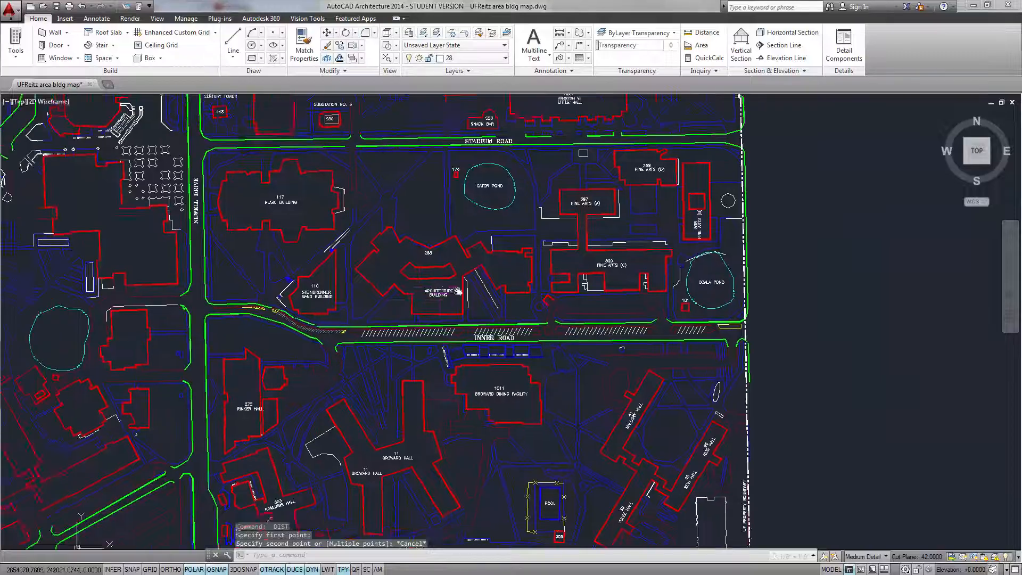
scroll(458, 292, "down", 5)
middle_click_drag(567, 318, 591, 275)
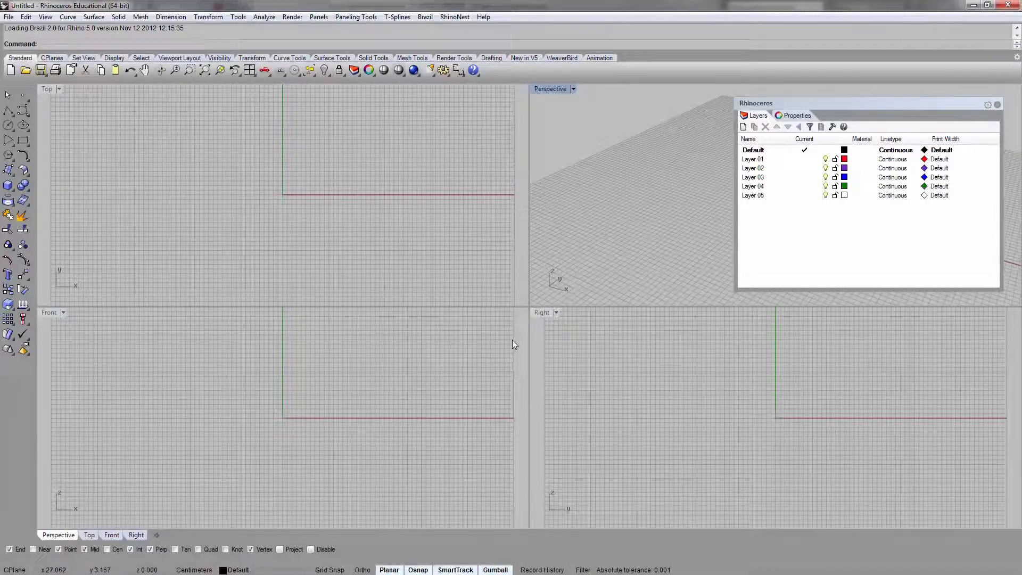
Set the Rhinoceros model units to Inches in the document's units settings and apply the change.
left_click(618, 217)
type("Units")
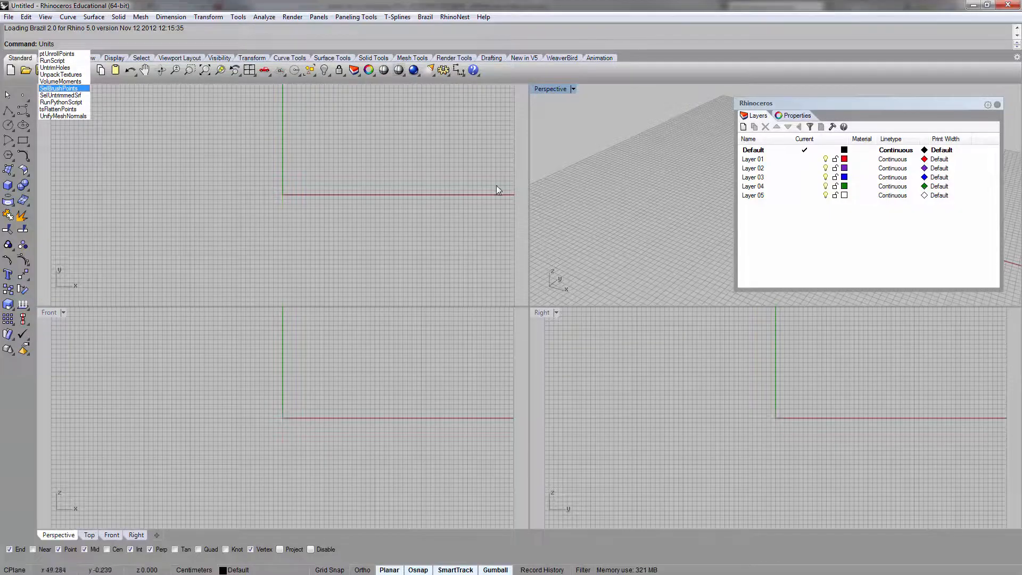
key("Return")
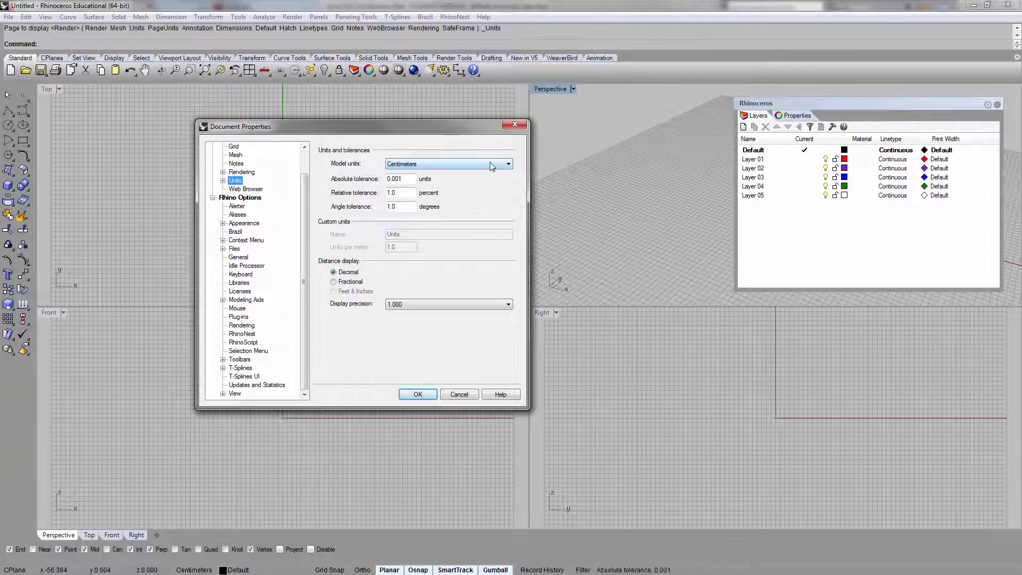
left_click(509, 165)
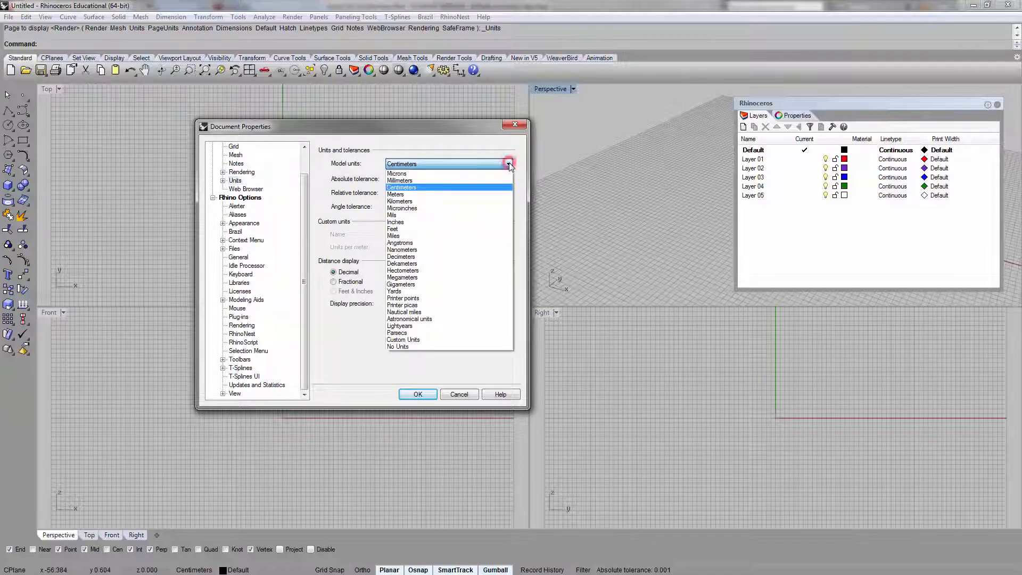
left_click(441, 222)
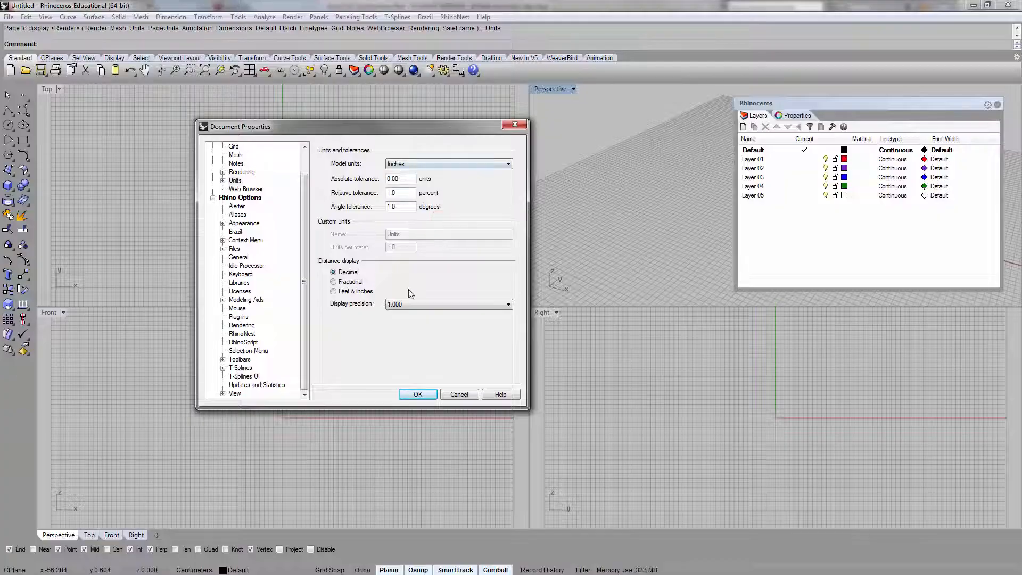
left_click(418, 394)
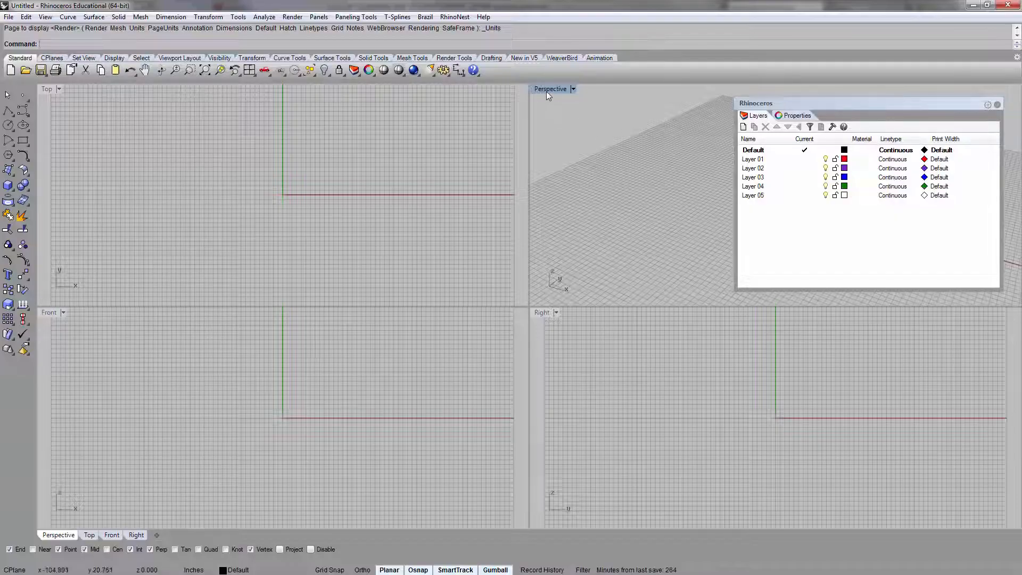
Switch to AutoCAD to look over the campus map, and return to Rhinoceros.
left_click(552, 124)
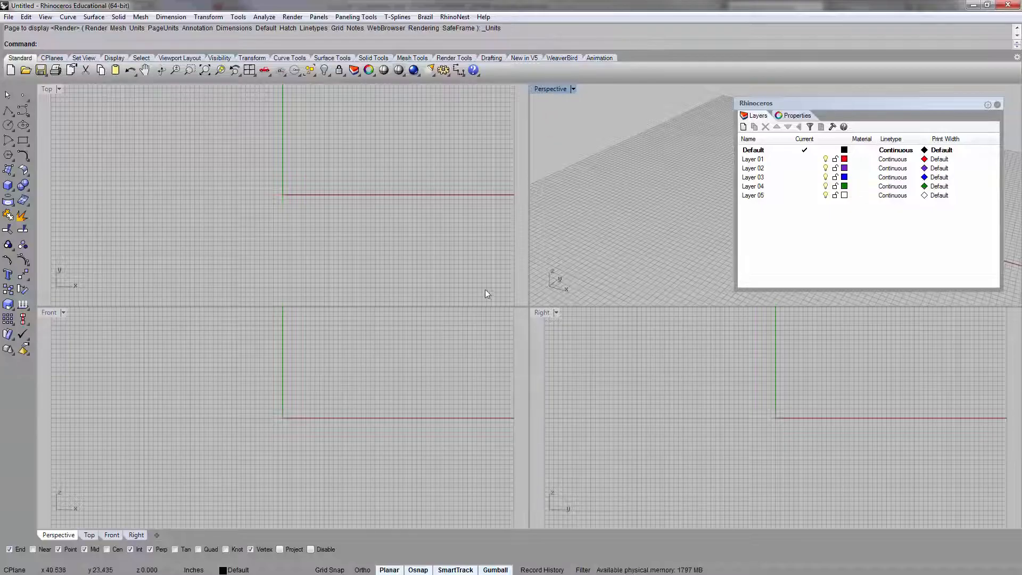
left_click(586, 147)
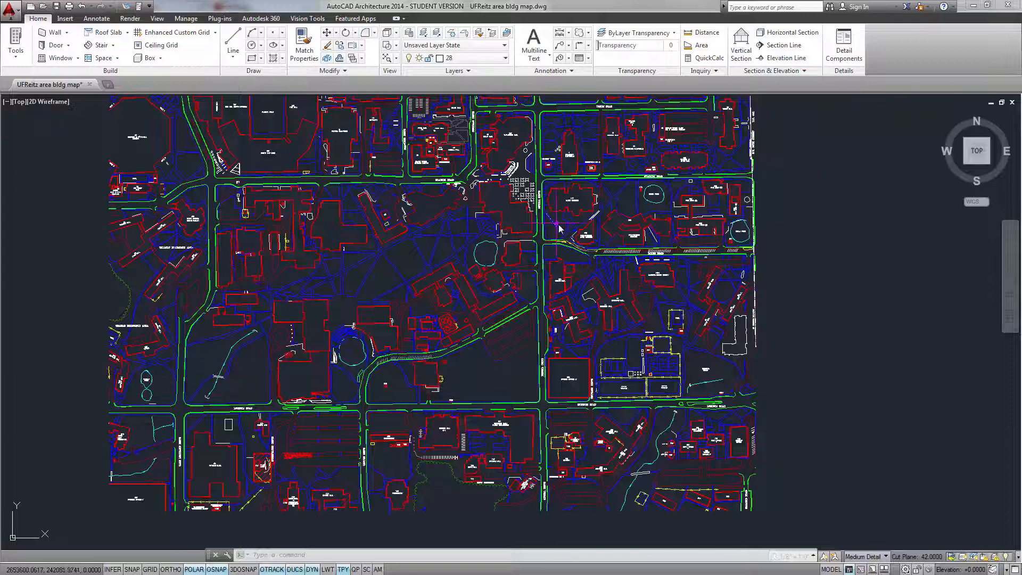
left_click(973, 6)
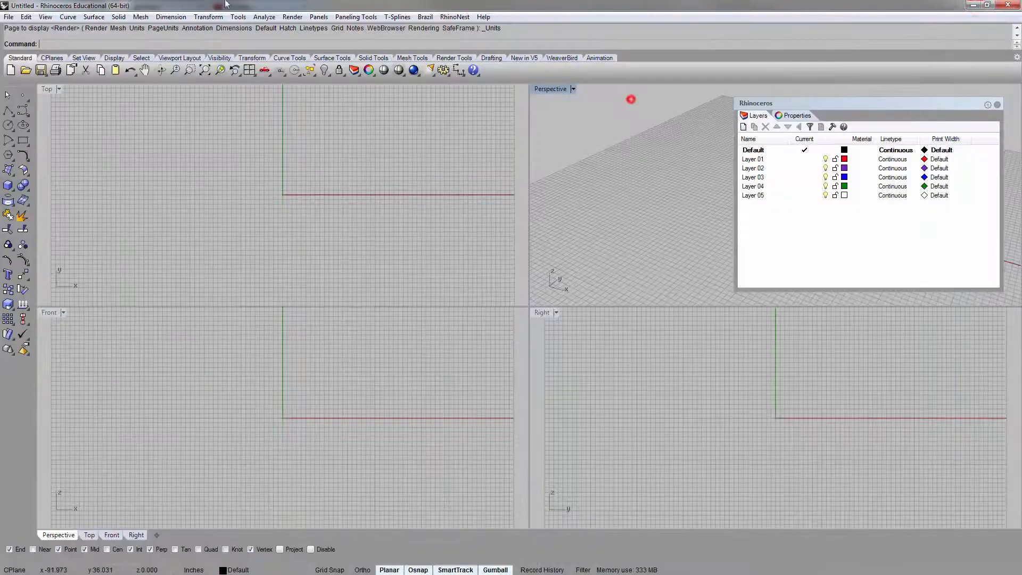
Choose the AutoCAD drawing "UFReitz area bldg map" for import from Dropbox > UF Classes > F14 IntroDig > Week10 Rhino.
left_click(6, 17)
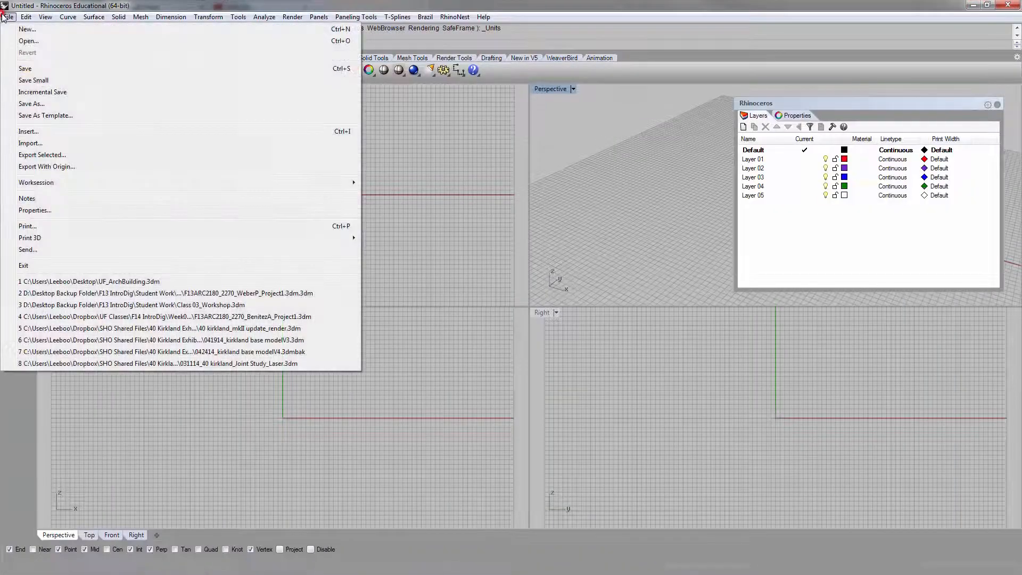
left_click(55, 145)
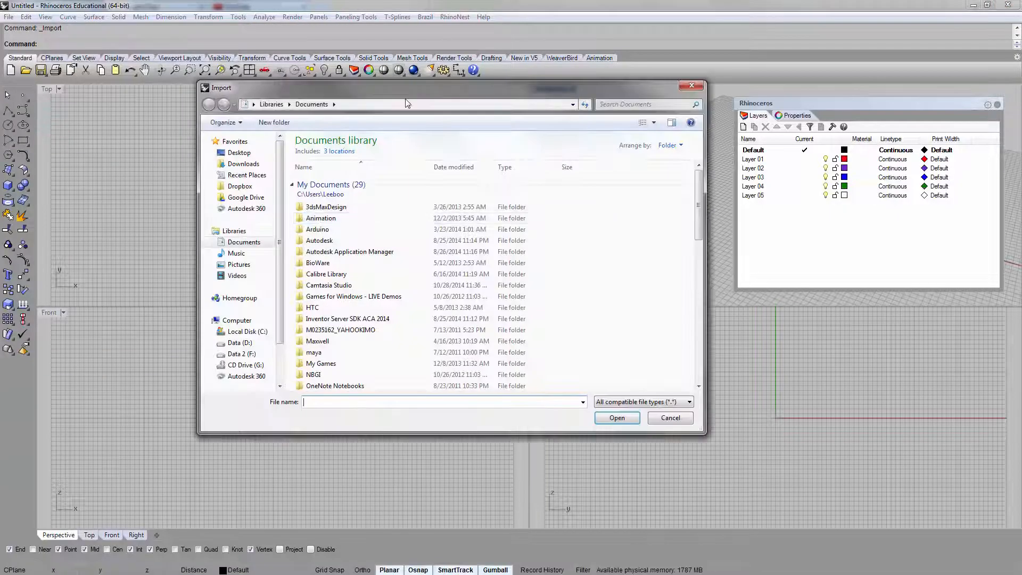
left_click(239, 186)
left_click(327, 287)
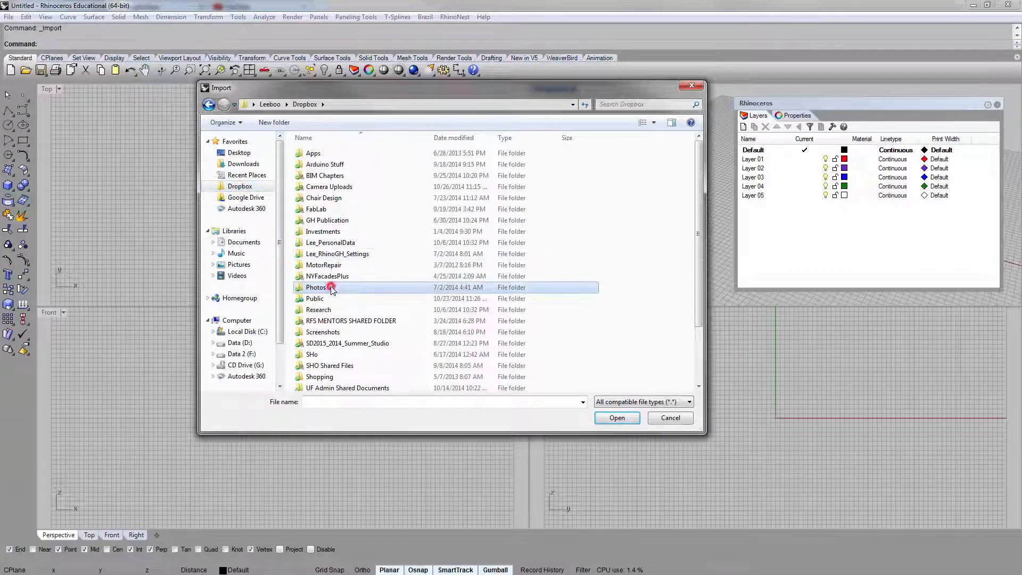
scroll(344, 340, "down", 2)
double_click(340, 329)
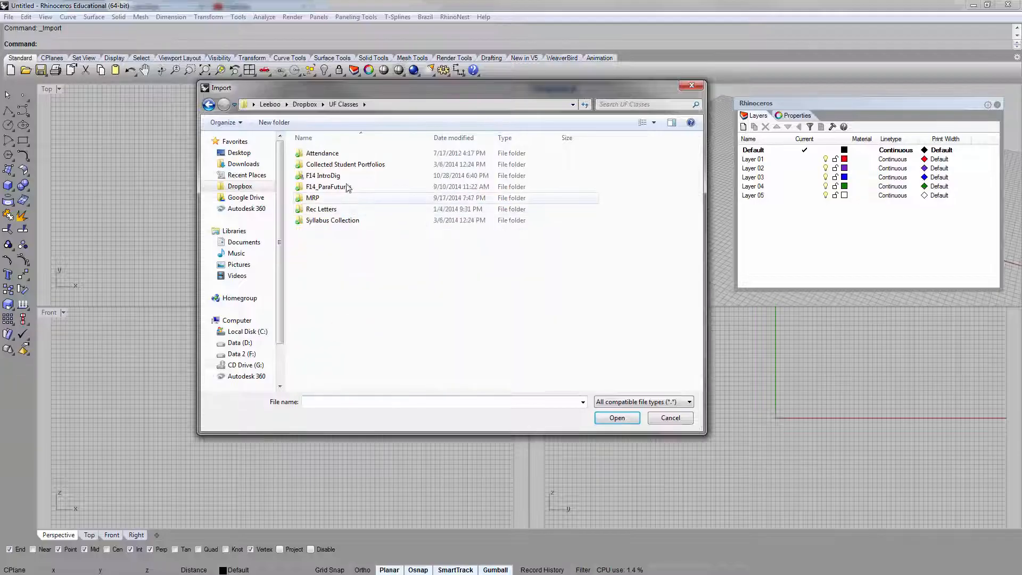
double_click(344, 176)
double_click(343, 266)
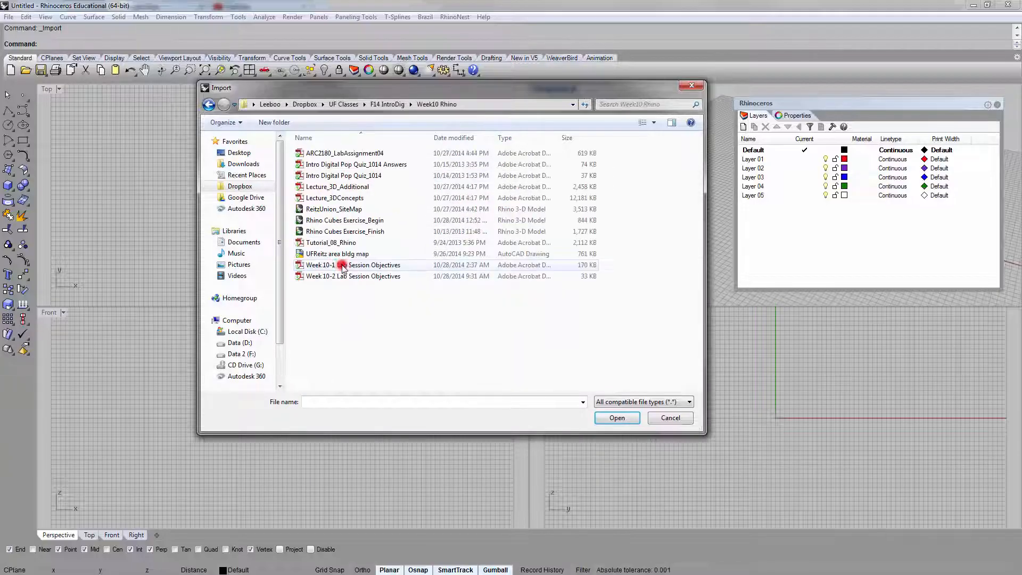
left_click(326, 254)
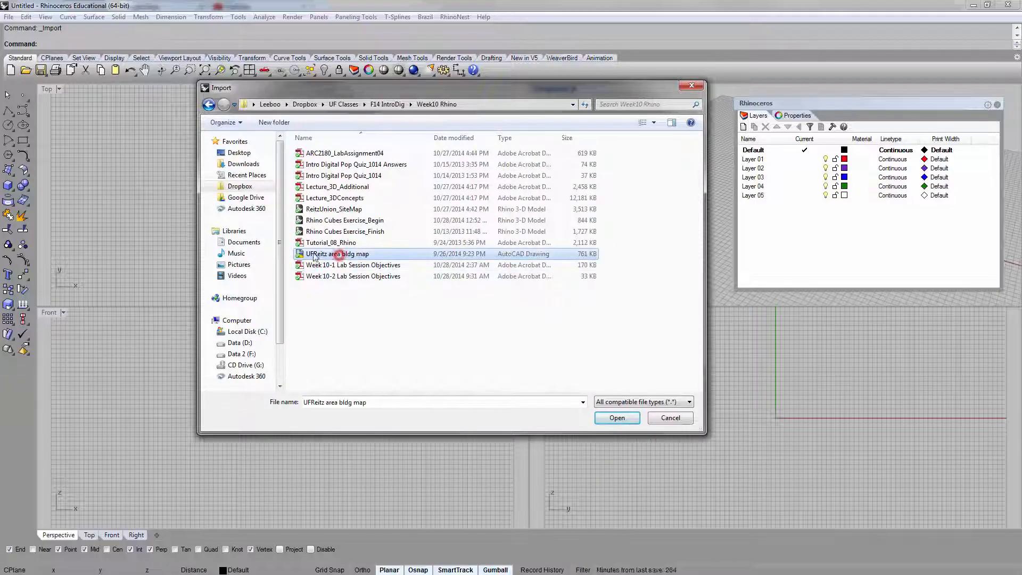
double_click(359, 258)
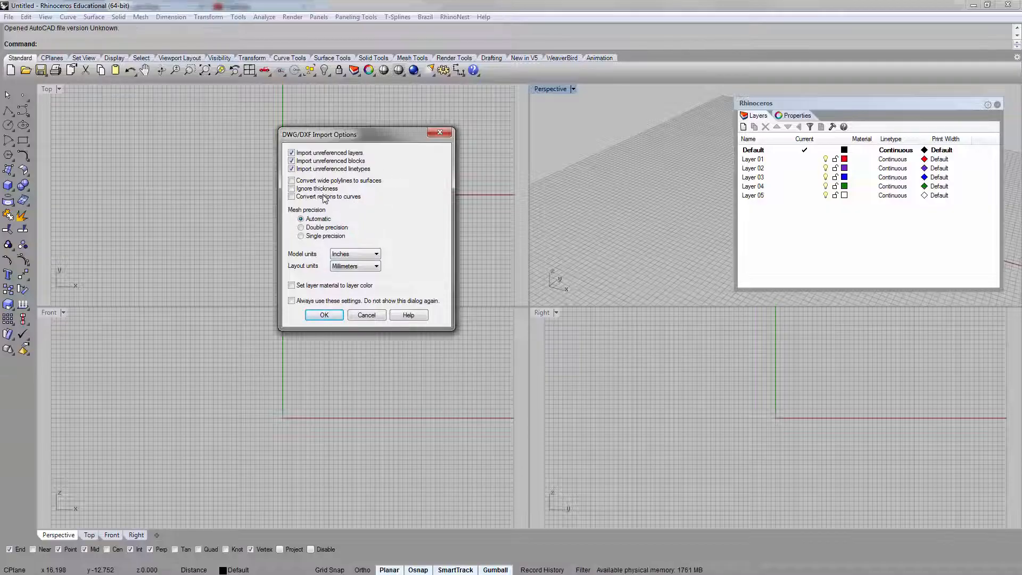
Import the campus map with wide polylines converted to surfaces and model units in Inches.
left_click(313, 183)
left_click(327, 315)
left_click(326, 316)
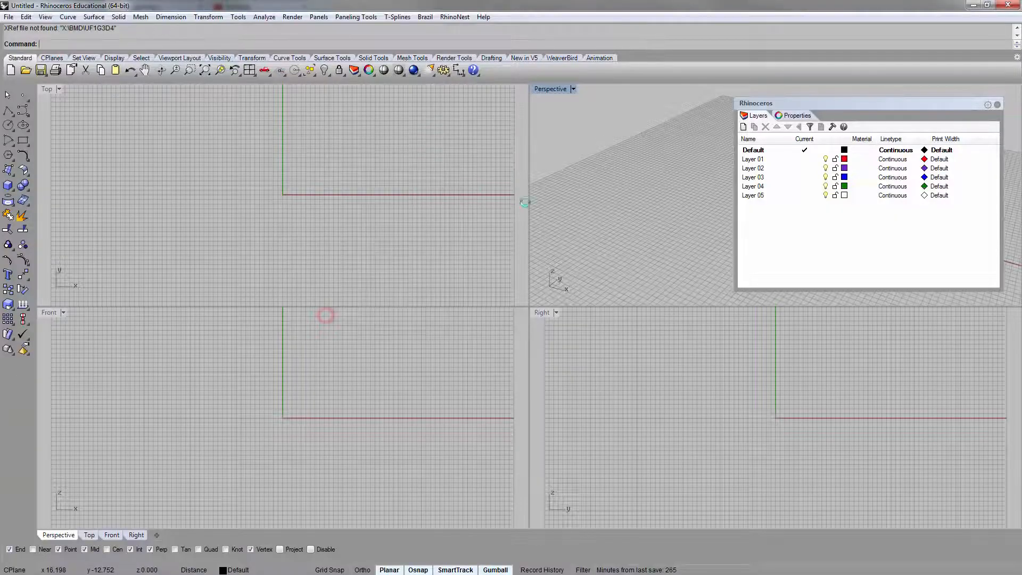
Maximize the Perspective viewport and switch it to a shaded display.
double_click(550, 89)
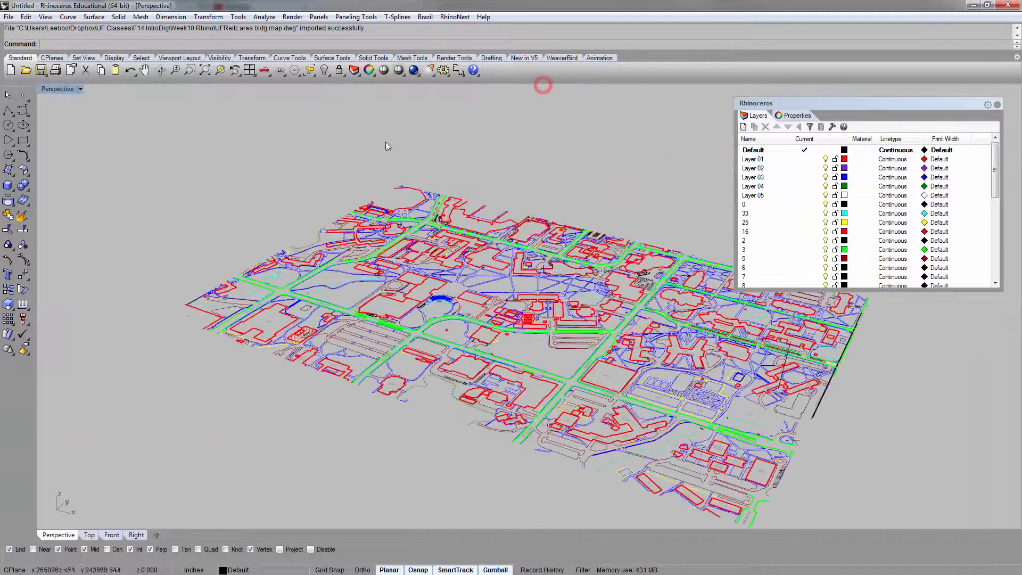
right_click_drag(335, 137, 365, 231)
scroll(428, 309, "up", 10)
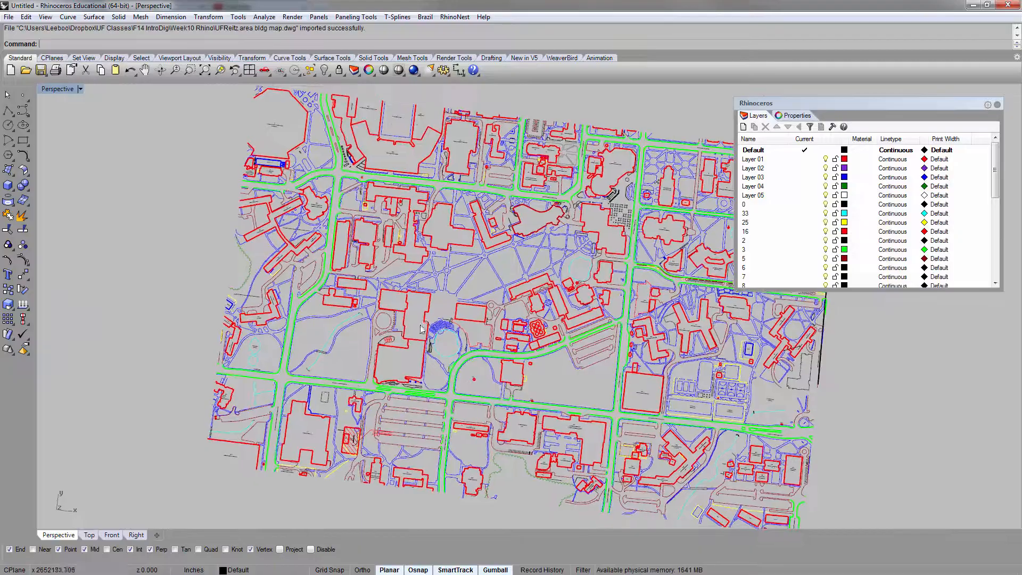
scroll(440, 288, "up", 5)
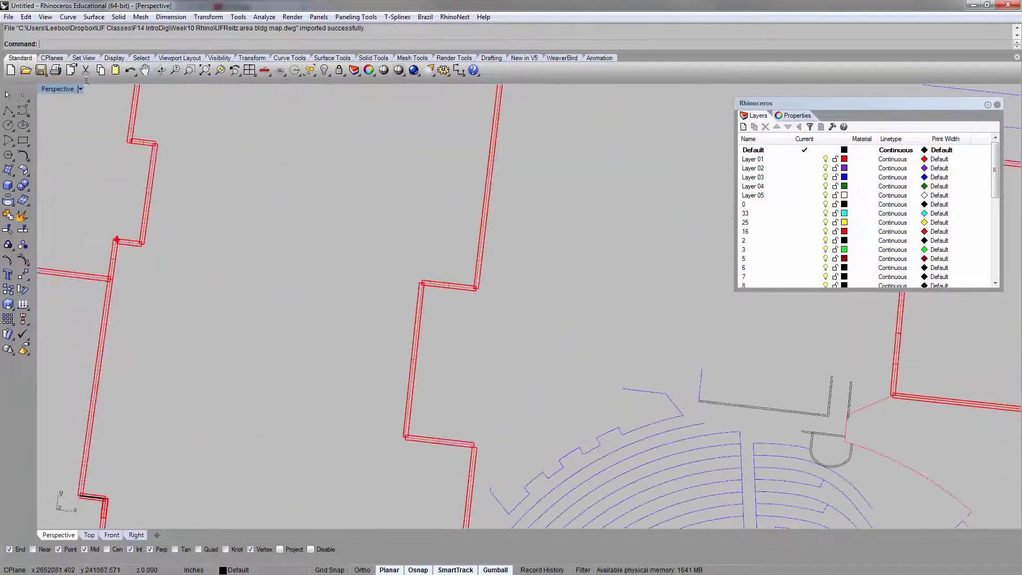
left_click(59, 88)
left_click(78, 131)
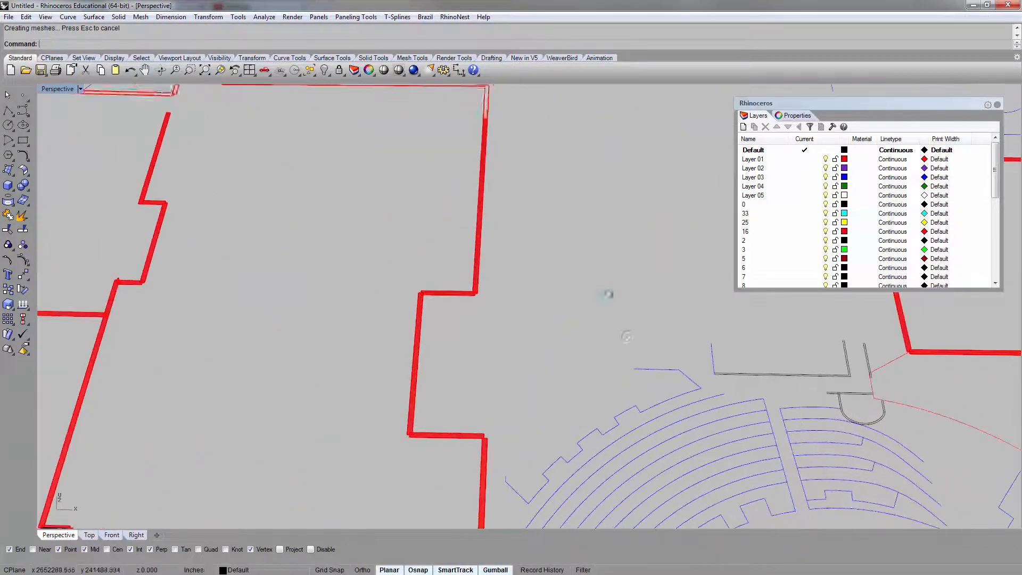
Examine the imported building walls up close by selecting individual wall segments and viewing them from several angles.
scroll(411, 273, "up", 6)
left_click(413, 260)
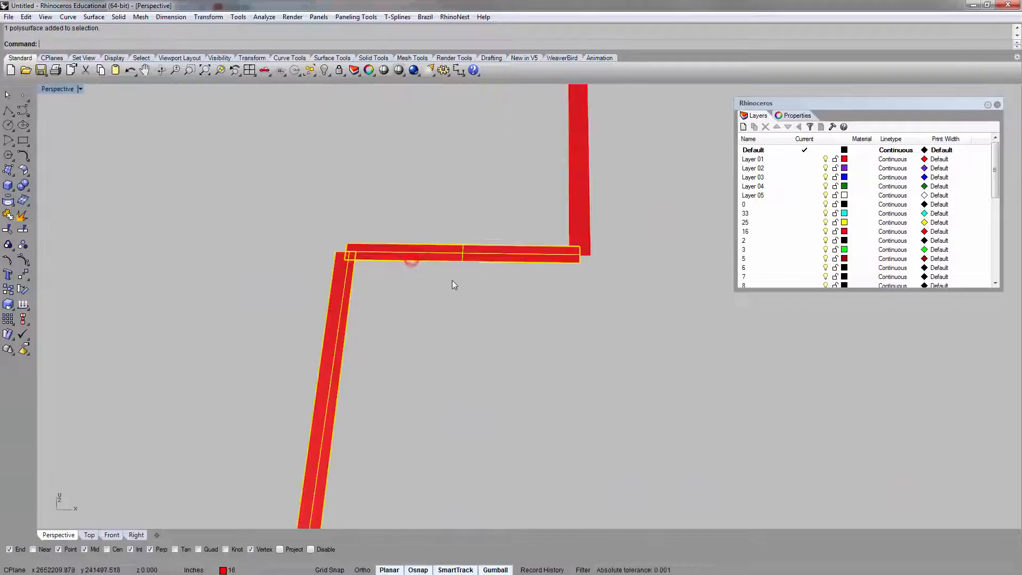
right_click_drag(634, 304, 622, 248)
left_click(622, 248)
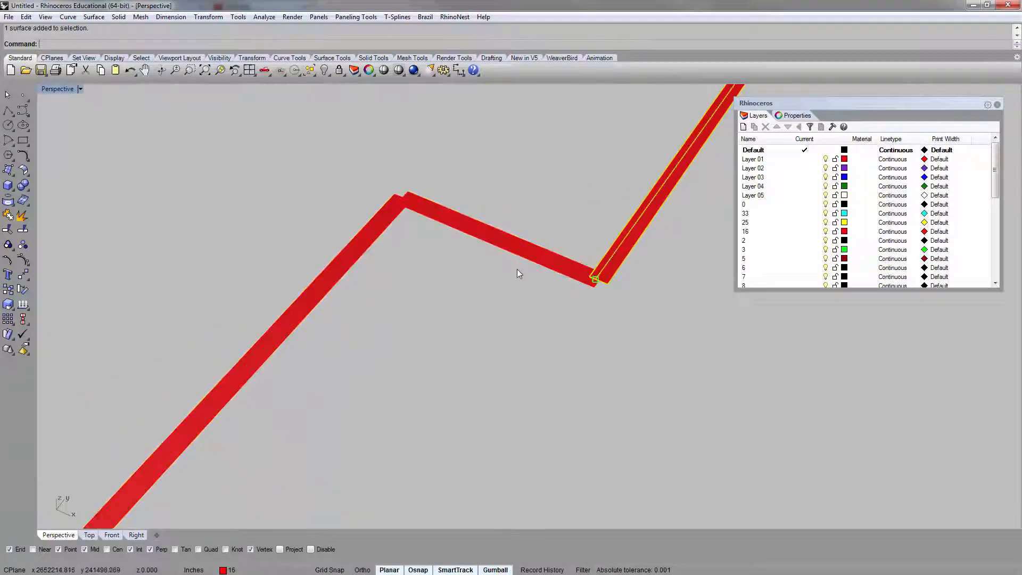
right_click_drag(517, 270, 283, 315)
scroll(468, 302, "up", 6)
left_click(464, 272)
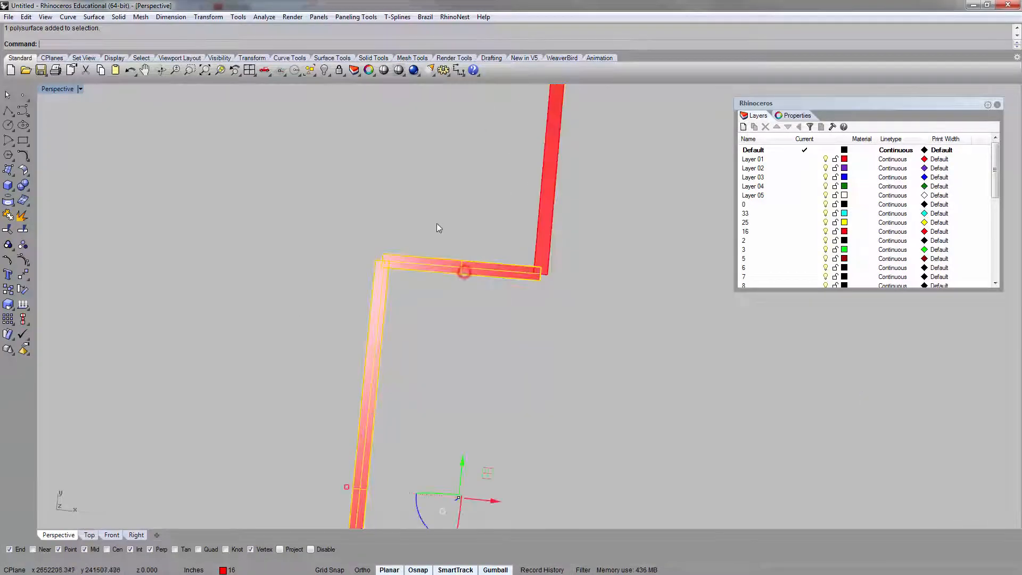
scroll(432, 241, "down", 2)
scroll(431, 245, "down", 6)
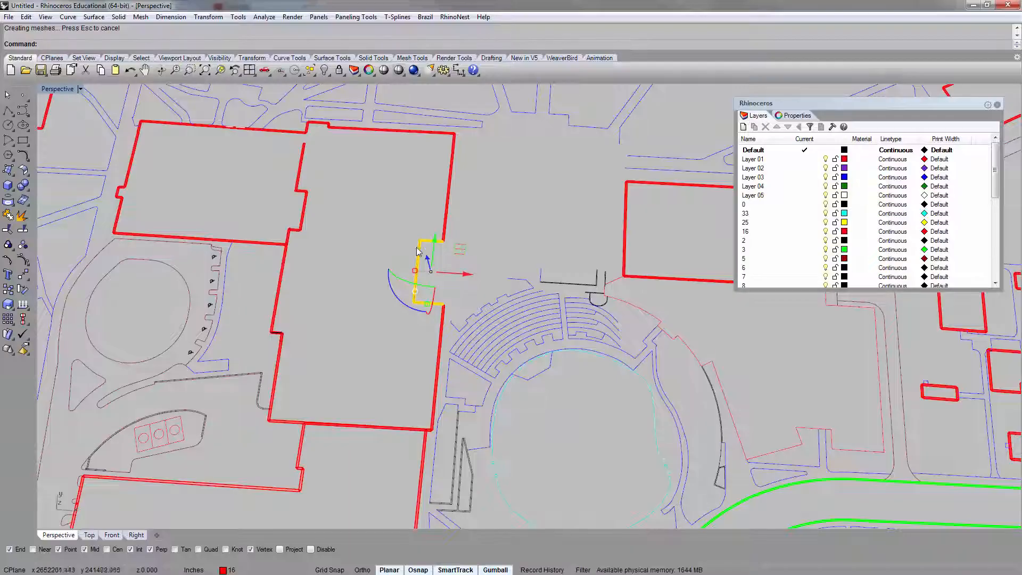
key("Escape")
scroll(409, 260, "down", 5)
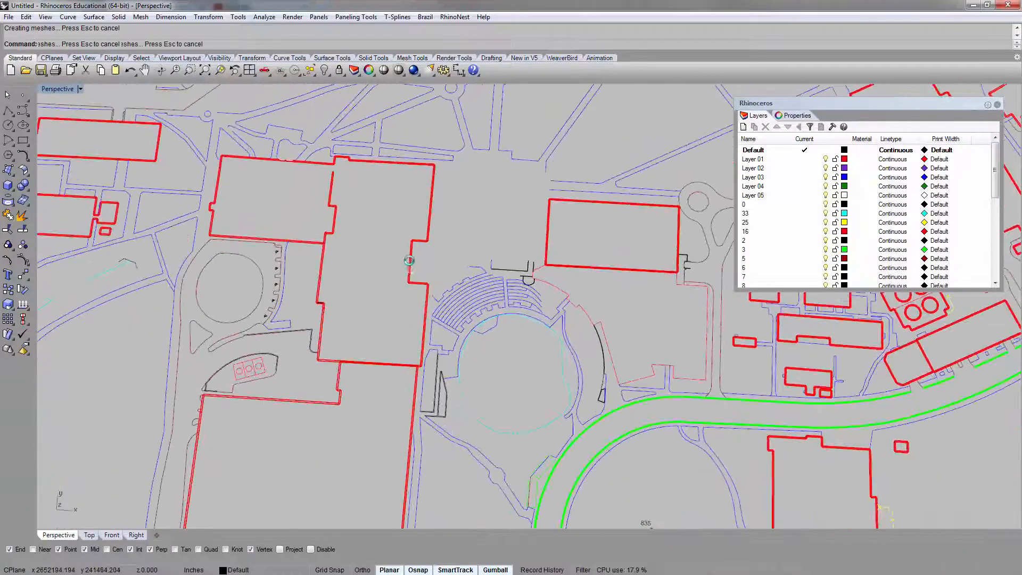
Undo the import and reimport "UFReitz area bldg map" without converting wide polylines to surfaces, keeping model units in Inches.
key("ctrl+z")
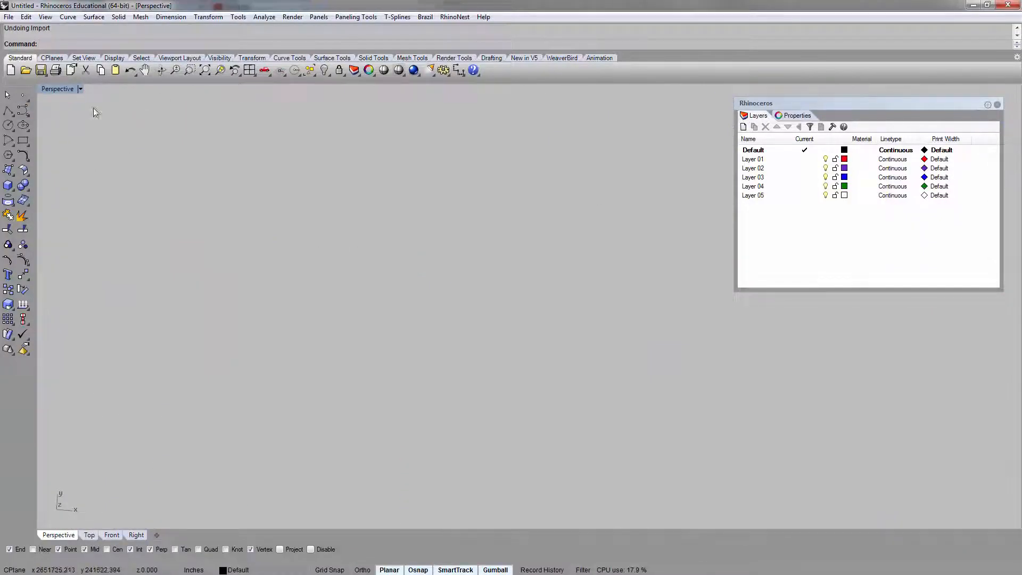
left_click(9, 16)
left_click(47, 138)
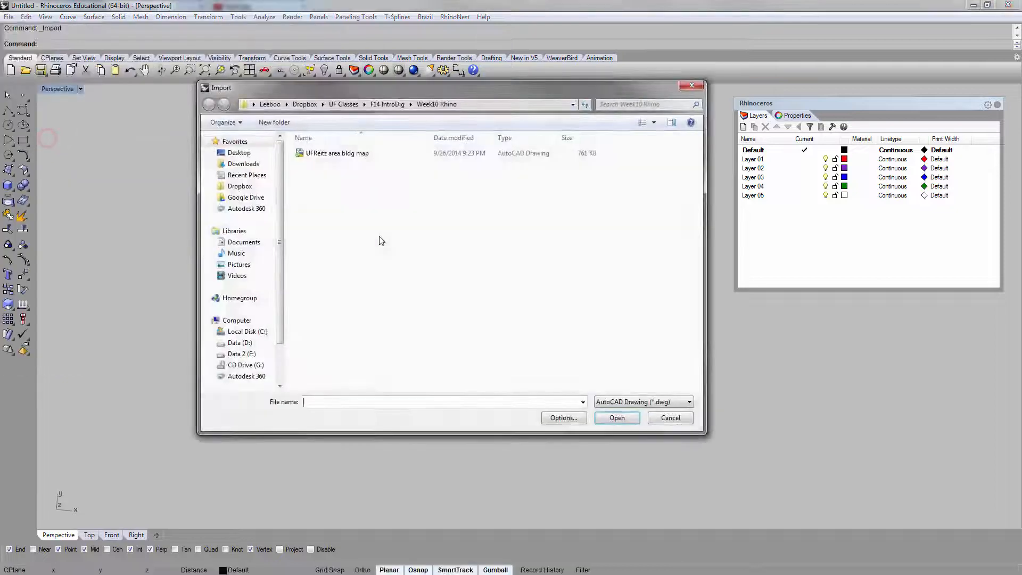
left_click(355, 154)
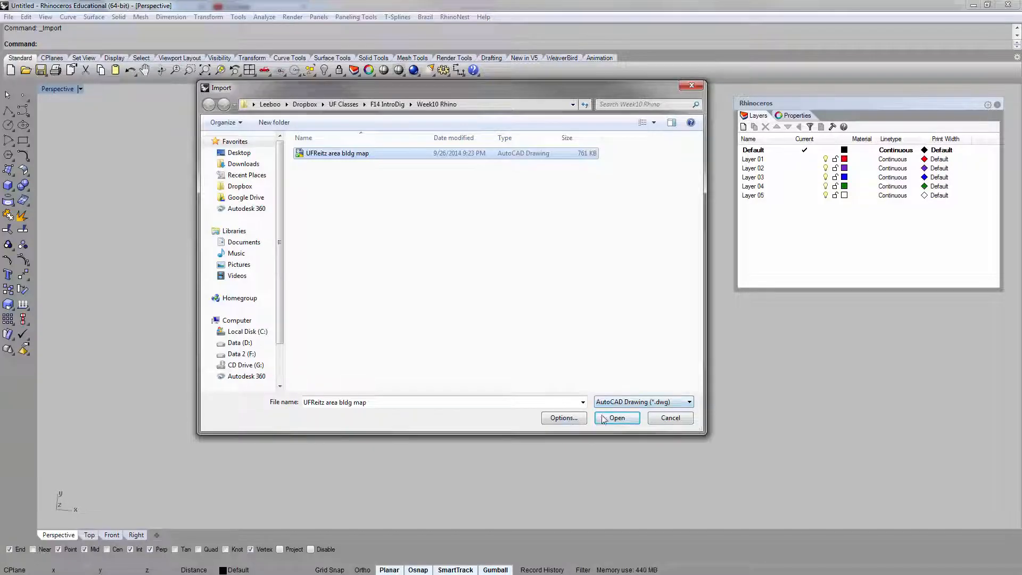
left_click(630, 419)
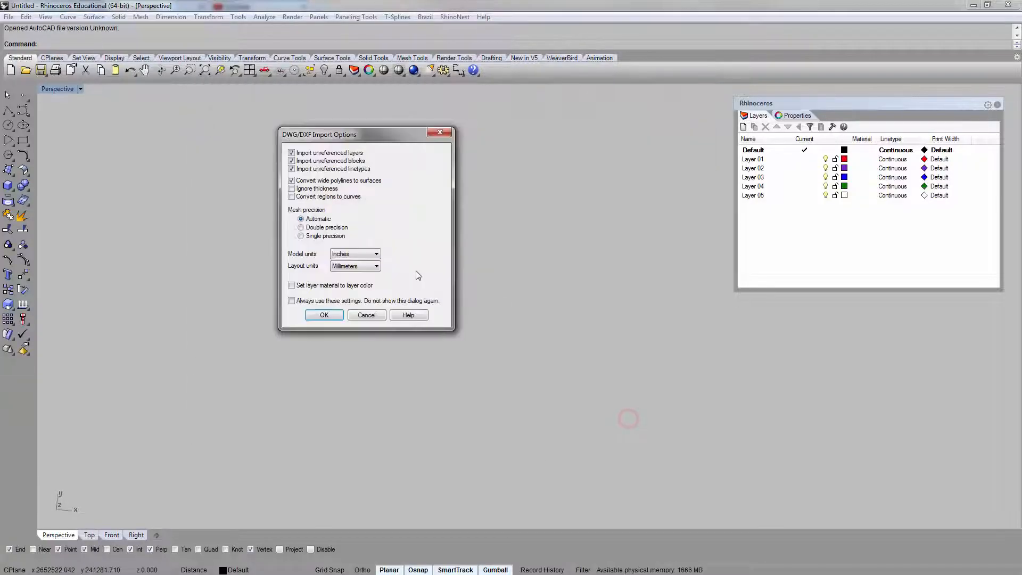
left_click(314, 182)
left_click(325, 316)
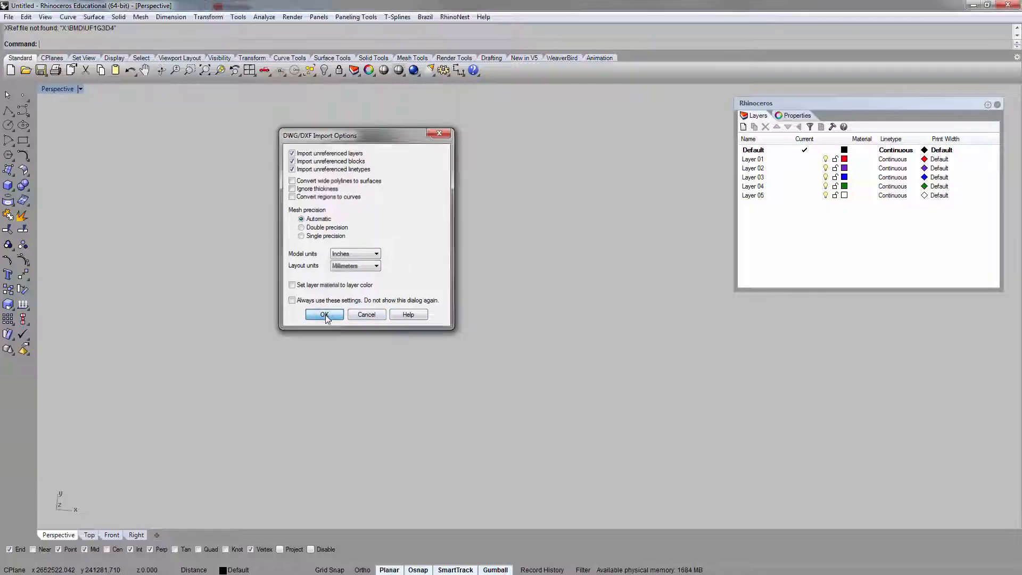
Examine the reimported campus map and check the building outlines by selecting a few of their lines.
left_click(186, 250)
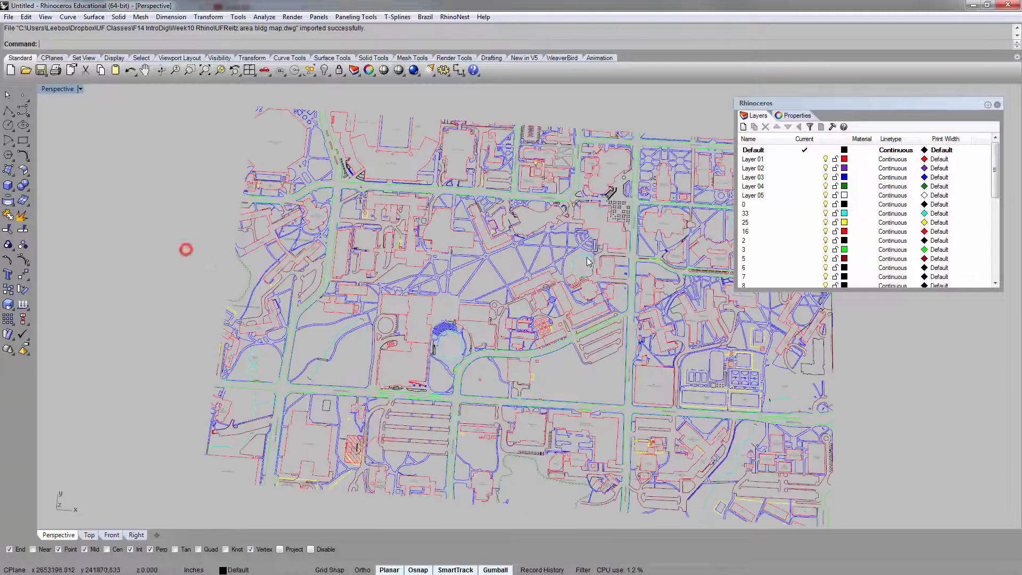
scroll(588, 261, "up", 2)
scroll(415, 314, "up", 3)
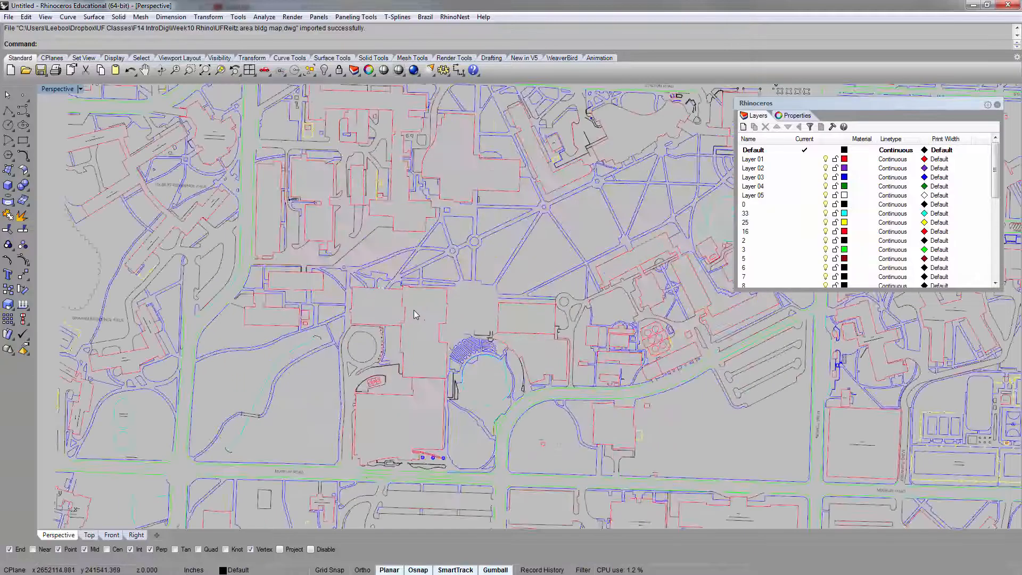
scroll(413, 310, "up", 3)
left_click(406, 306)
left_click(468, 284)
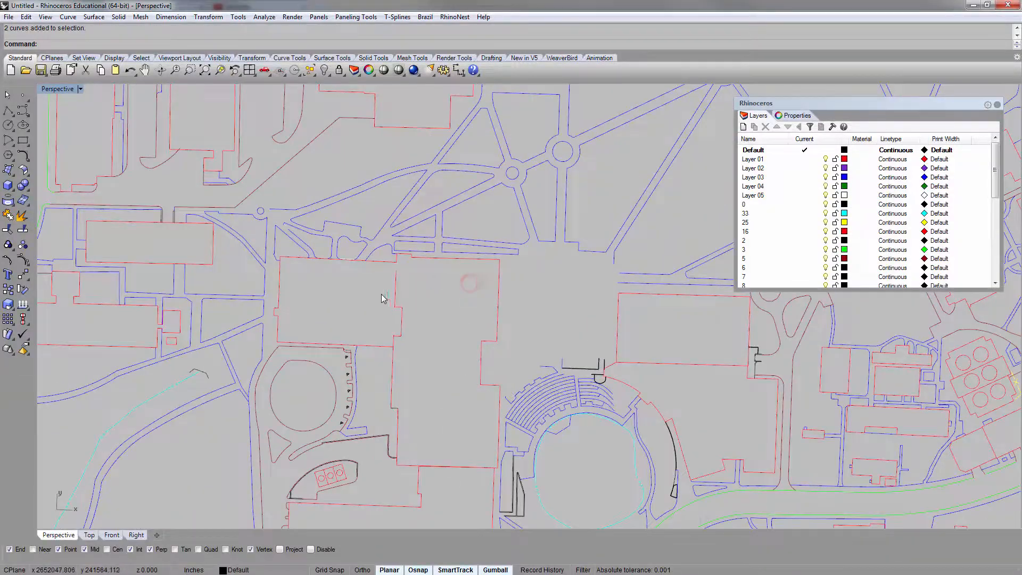
scroll(384, 299, "down", 8)
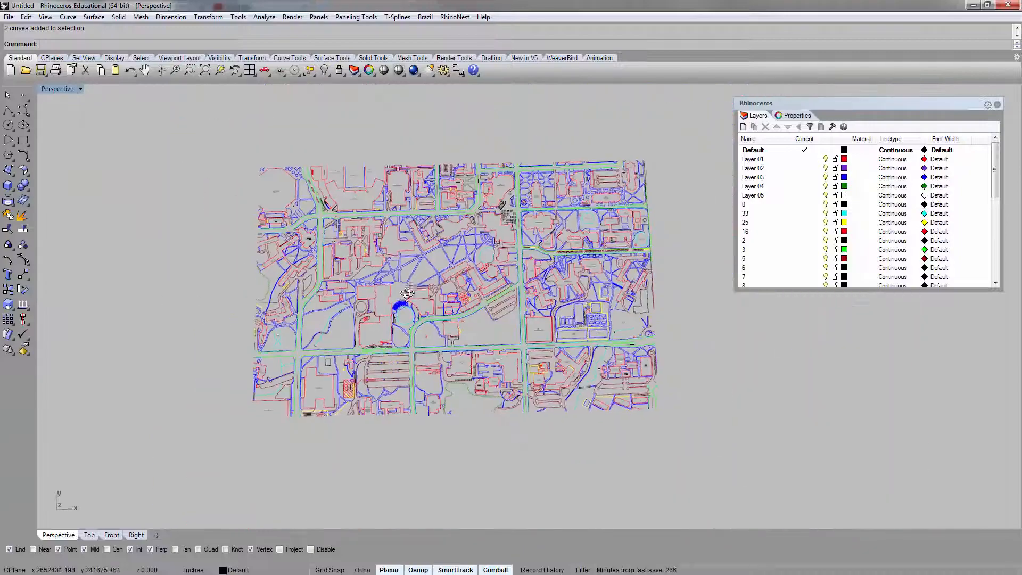
scroll(404, 335, "up", 3)
scroll(404, 334, "down", 3)
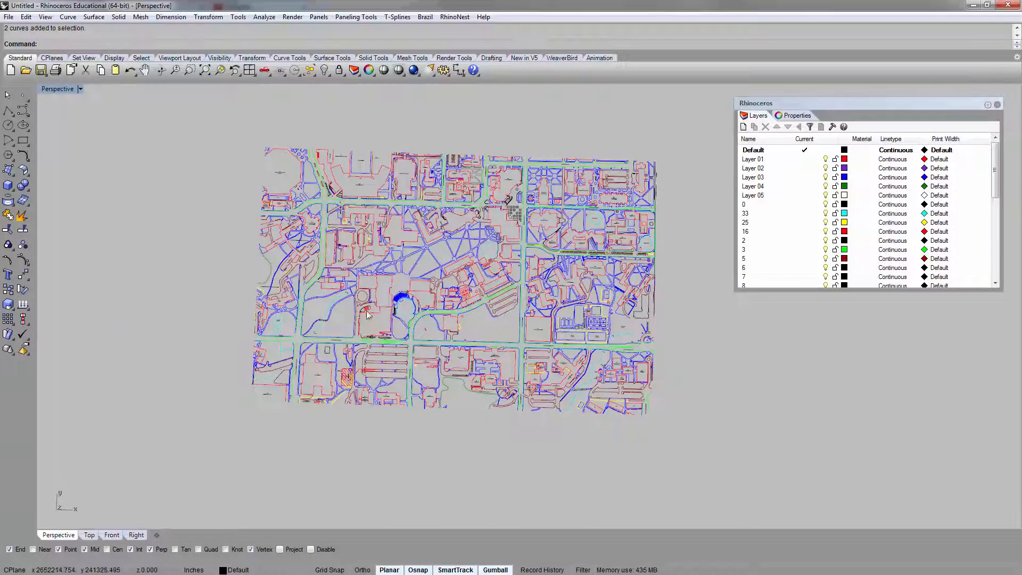
Return to the four-viewport layout and maximize the Top viewport with the whole campus map in view.
scroll(315, 337, "down", 2)
double_click(54, 87)
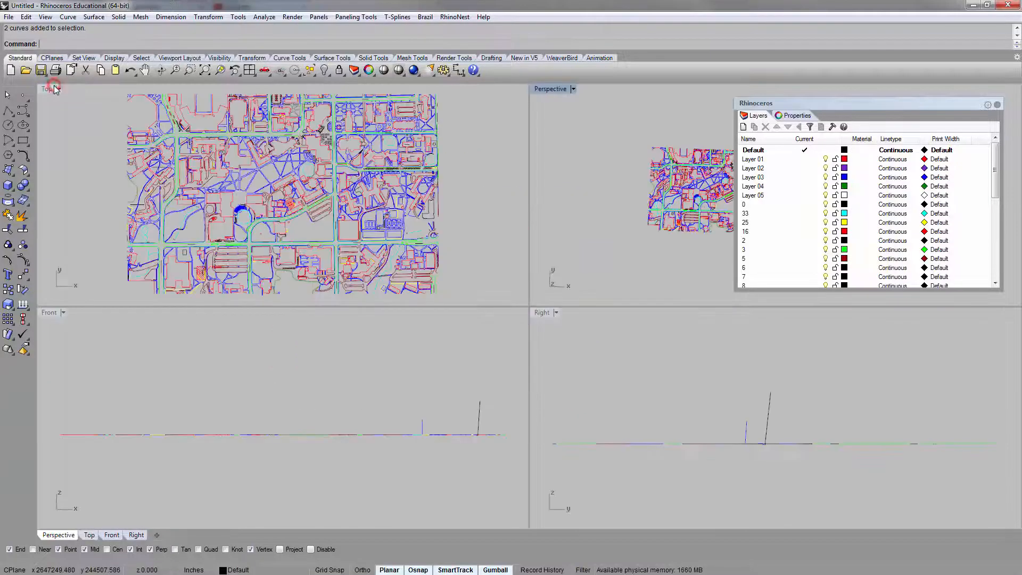
left_click(65, 139)
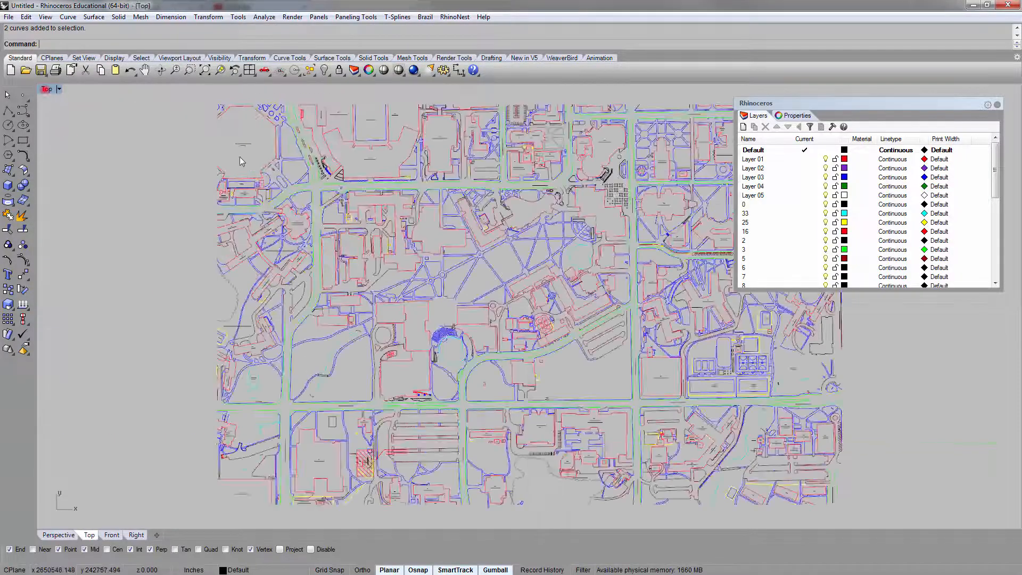
double_click(47, 89)
scroll(144, 204, "down", 2)
scroll(145, 204, "down", 2)
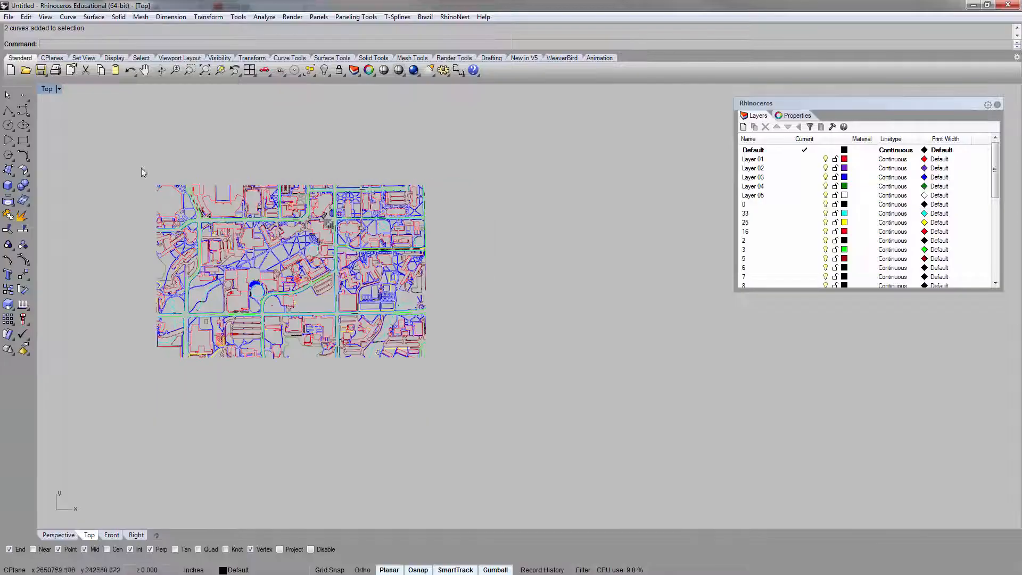
Select the entire campus map and move it from a base point at its lower-left corner to the origin, 0.
left_click(116, 124)
left_click_drag(121, 144, 516, 396)
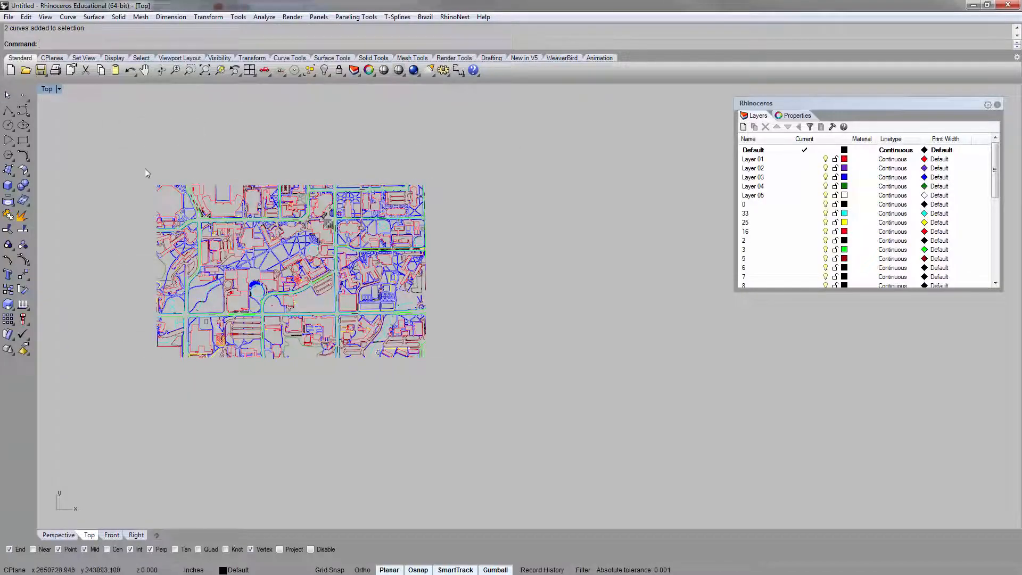
right_click_drag(144, 269, 331, 281)
scroll(331, 281, "down", 2)
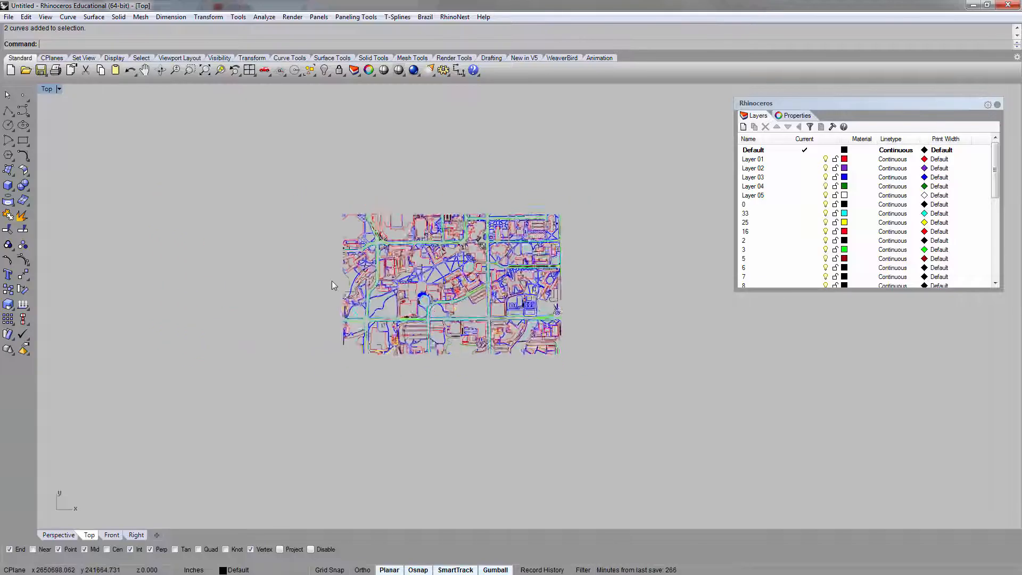
scroll(332, 281, "down", 4)
scroll(334, 280, "up", 4)
scroll(302, 239, "up", 1)
right_click_drag(498, 301, 429, 301)
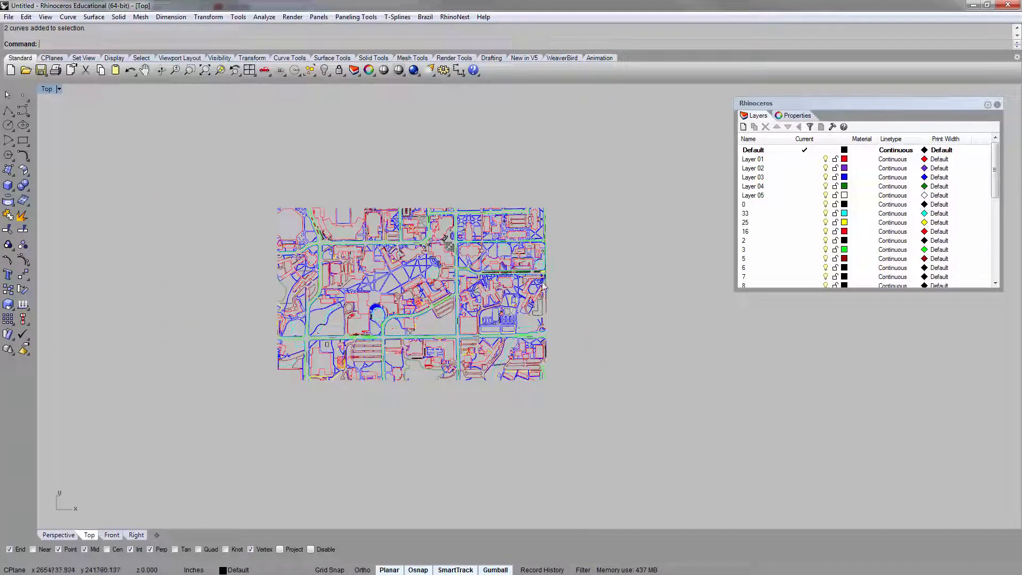
left_click_drag(243, 163, 735, 510)
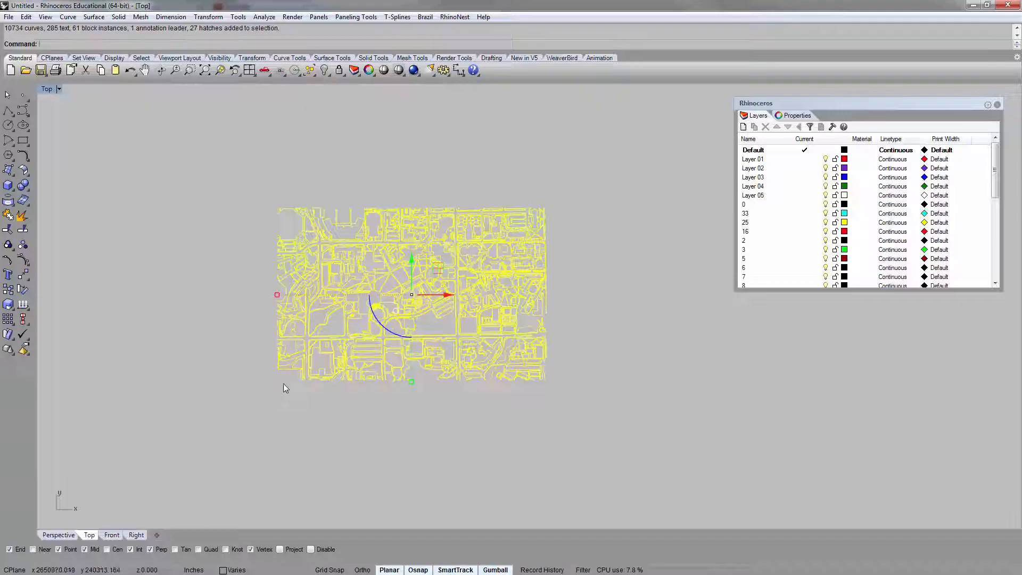
type("ove")
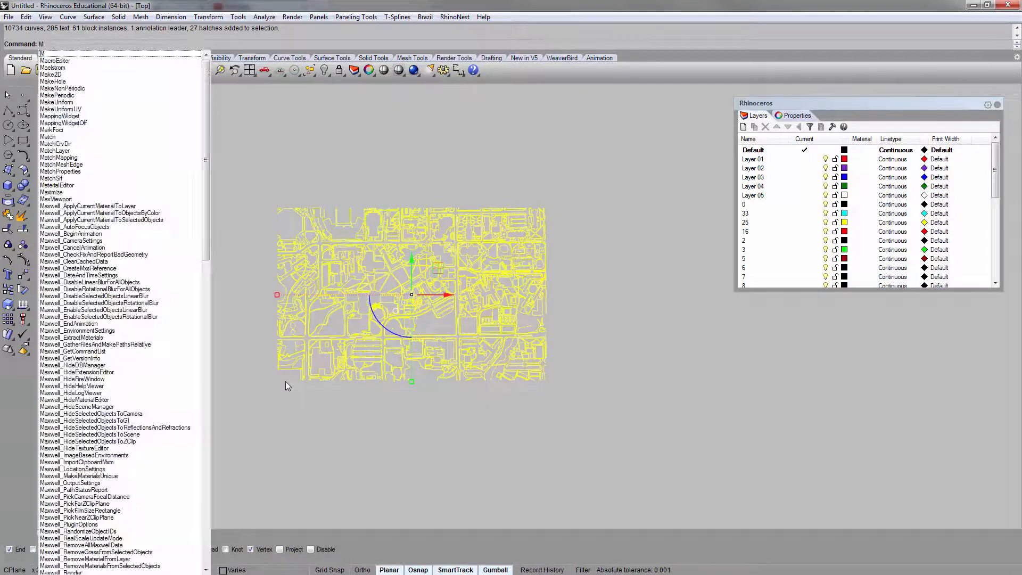
key("Return")
scroll(283, 383, "up", 5)
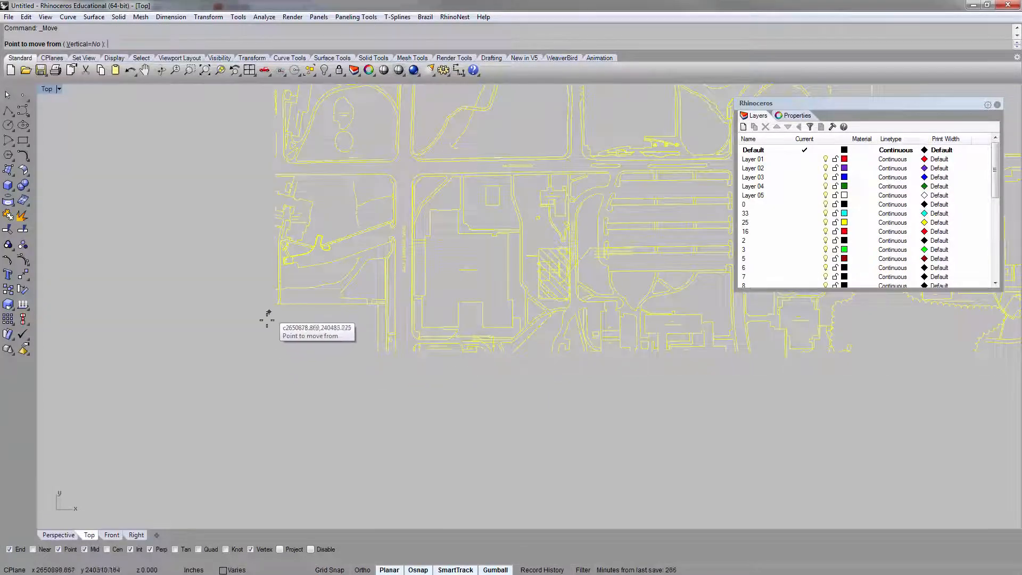
left_click(278, 354)
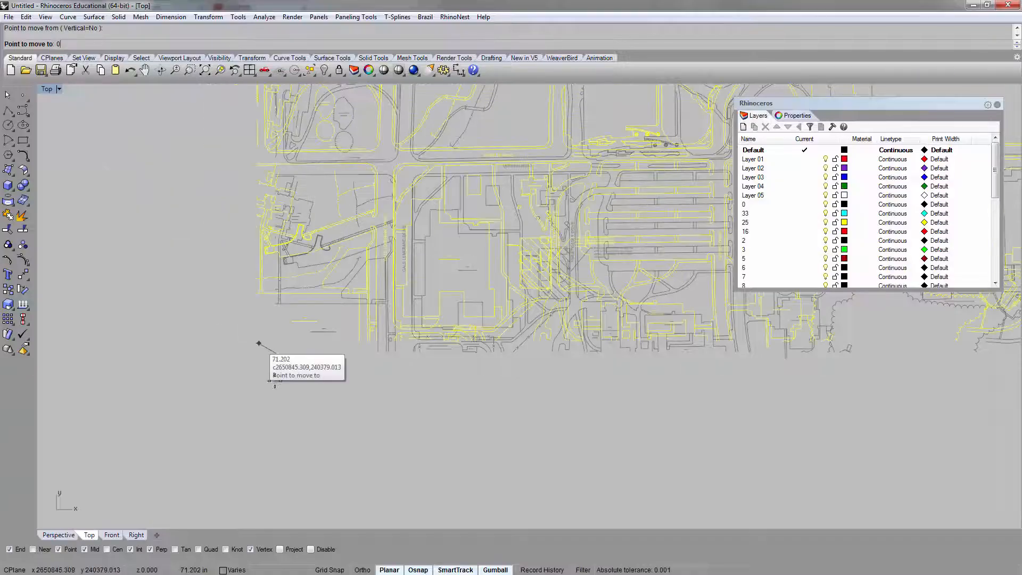
key("Return")
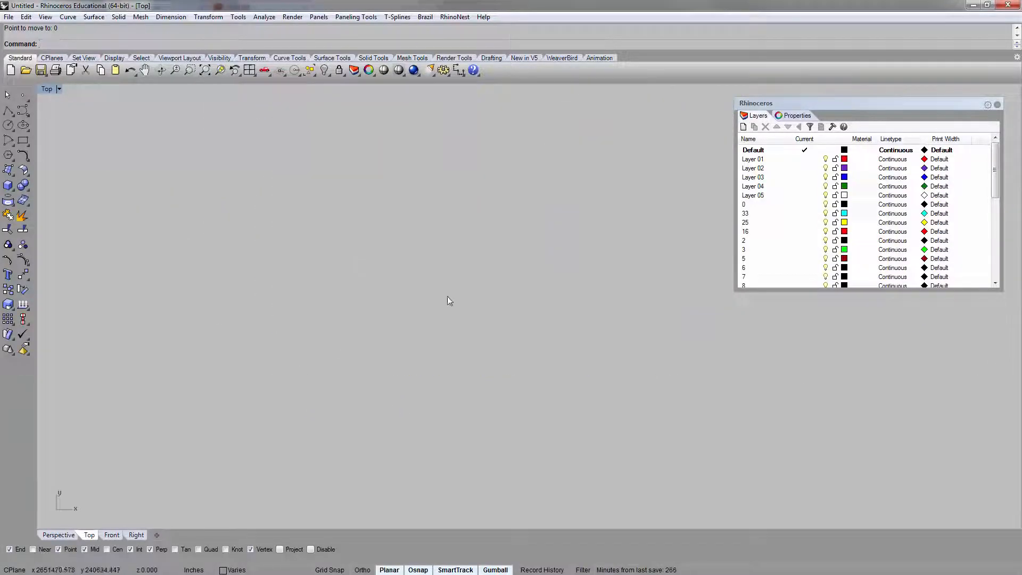
Zoom to the moved map, check its lower-left corner against the origin grid, and deselect it.
type("zs")
key("Return")
scroll(280, 286, "down", 6)
right_click_drag(278, 288, 198, 258)
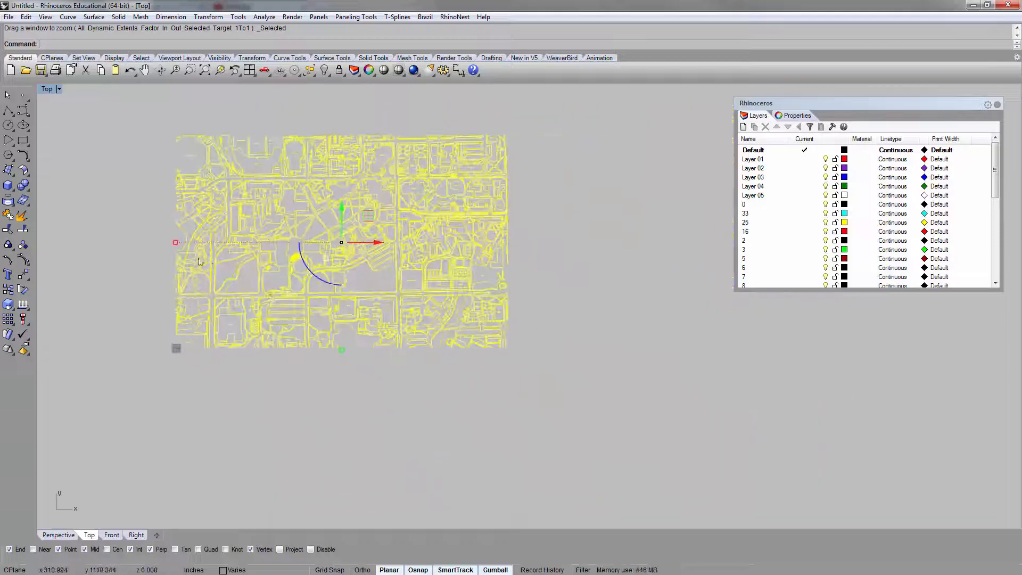
scroll(199, 261, "up", 2)
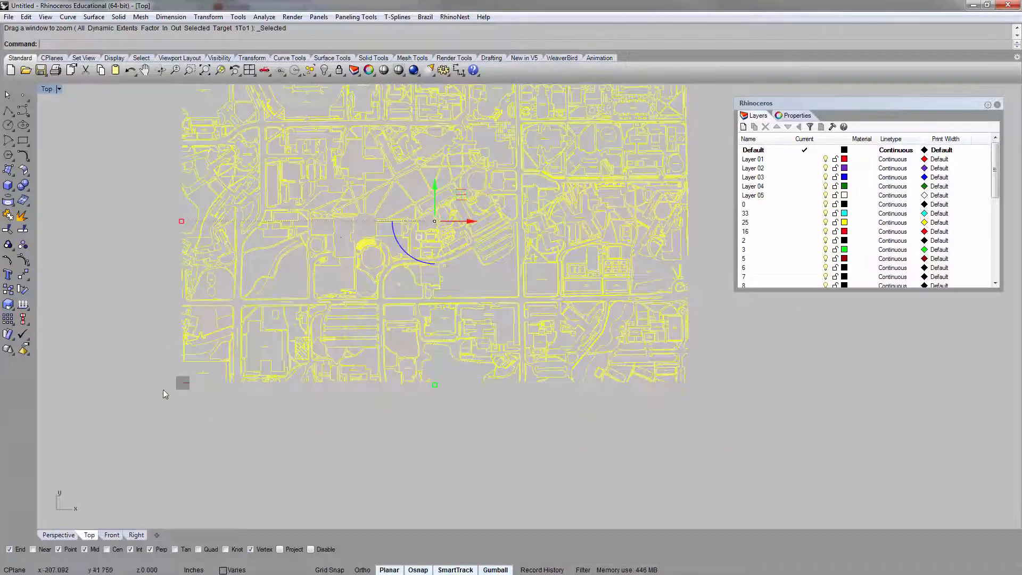
scroll(169, 368, "up", 5)
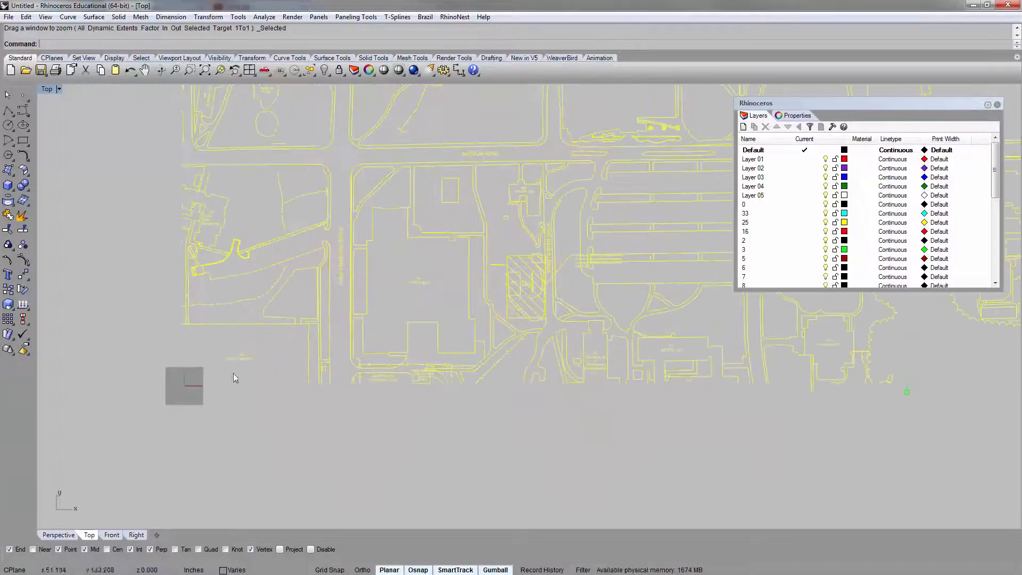
scroll(214, 379, "down", 8)
left_click(160, 339)
right_click_drag(271, 315, 210, 393)
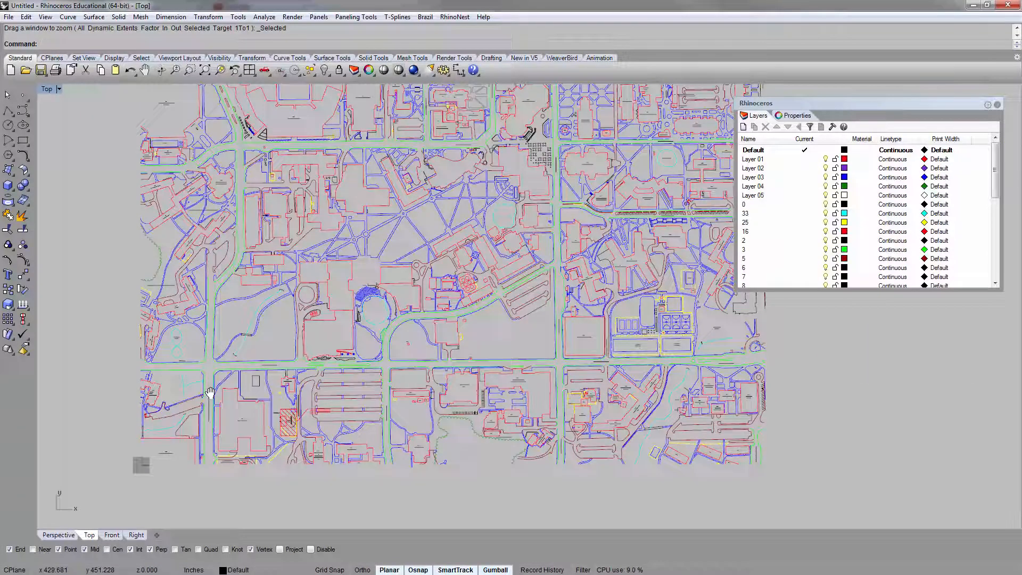
scroll(237, 251, "down", 2)
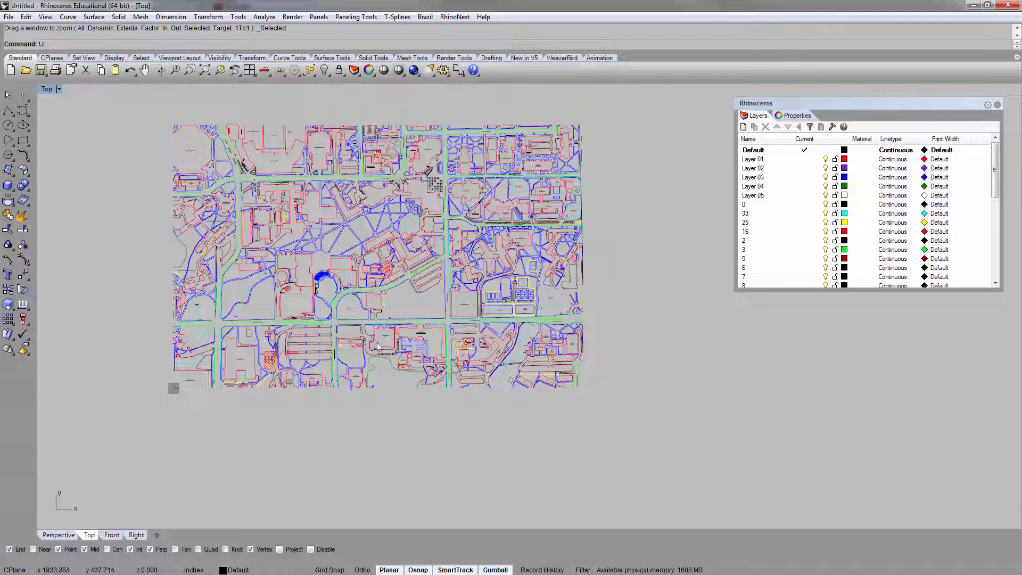
Check the model units and absolute tolerance in the document's unit settings, and leave them unchanged.
type("nits")
key("Return")
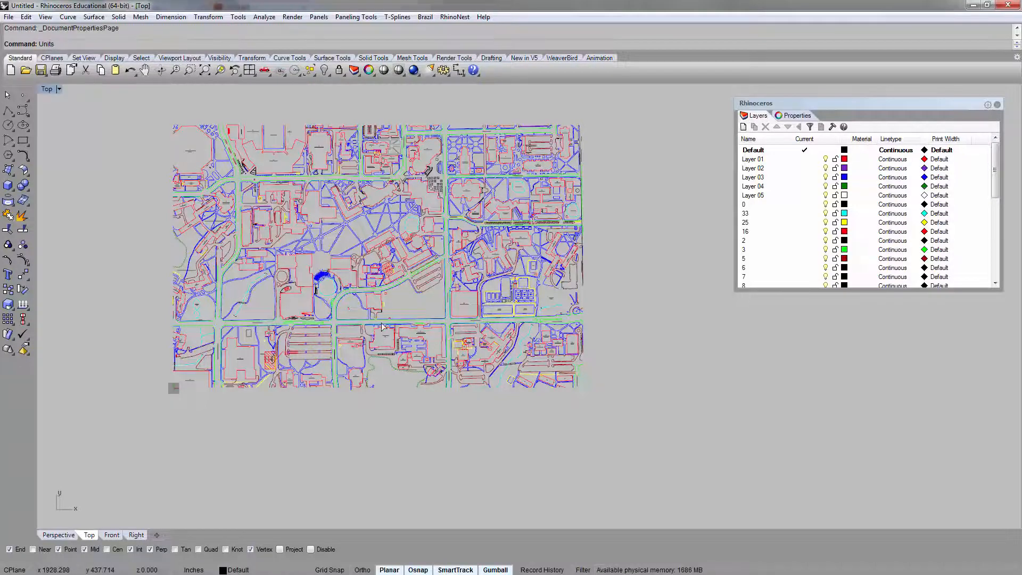
double_click(396, 180)
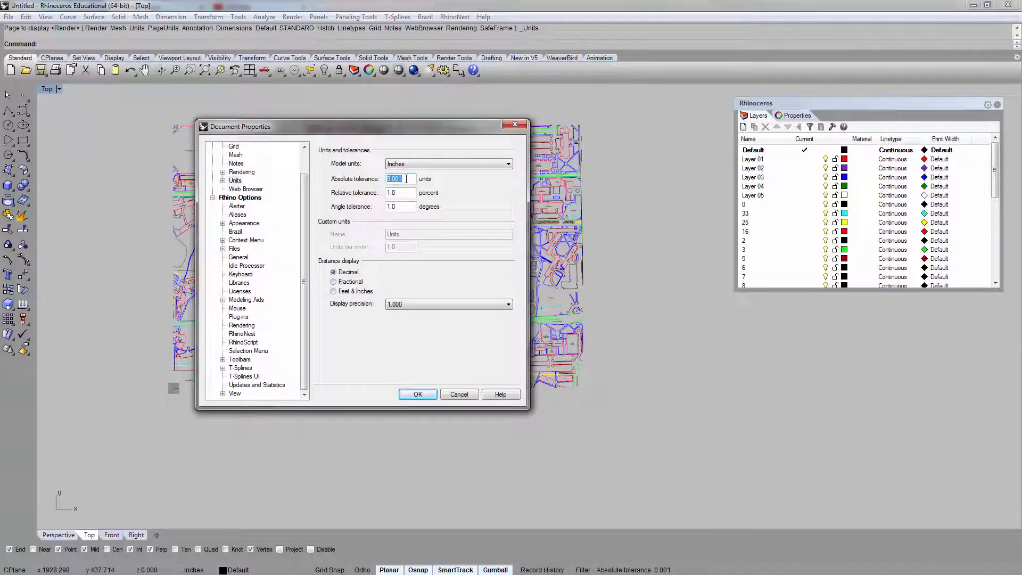
left_click(412, 180)
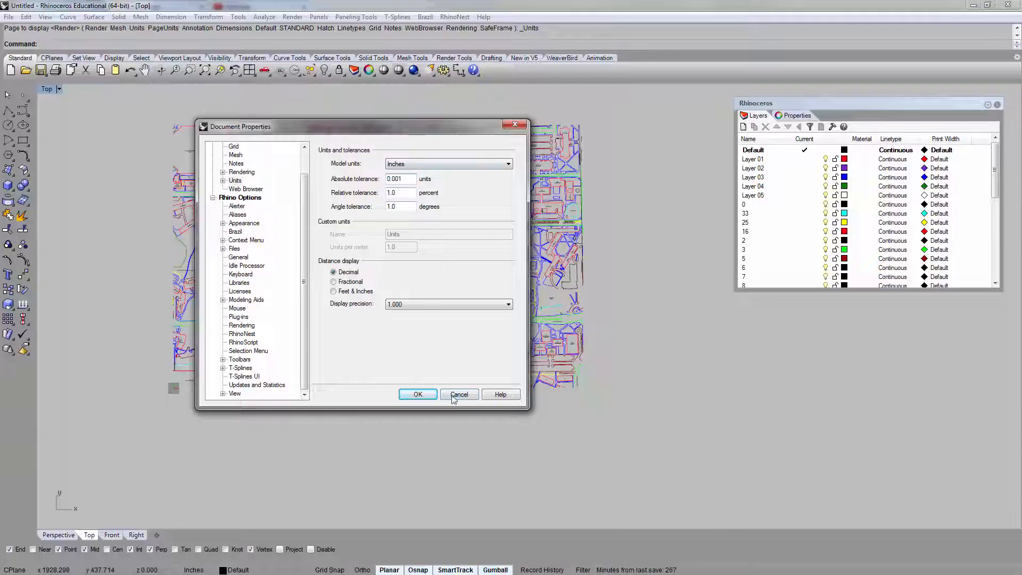
left_click(458, 394)
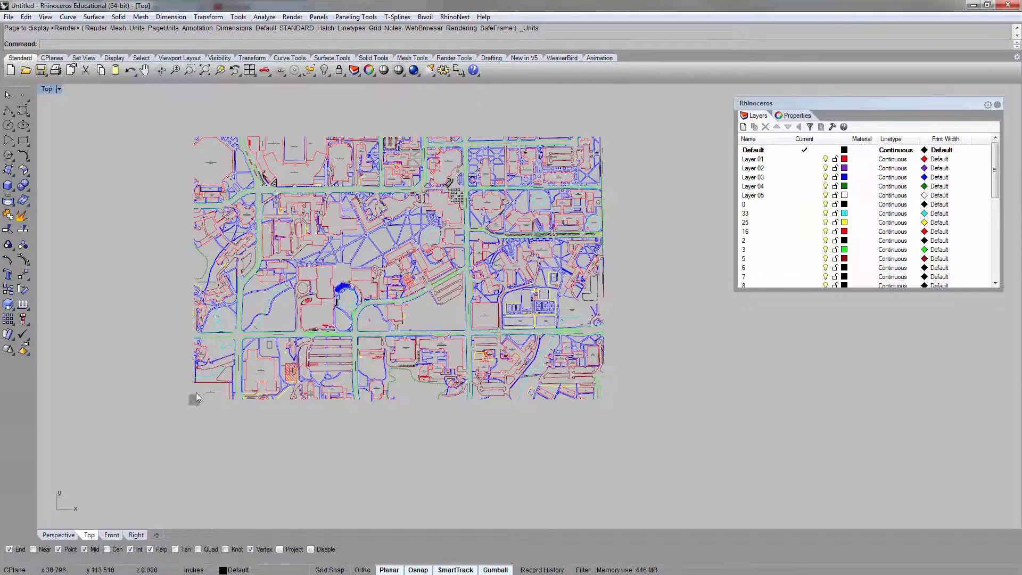
Measure the distance between the ends of the Architecture Building's straight wall facing Inner Road.
scroll(196, 395, "up", 5)
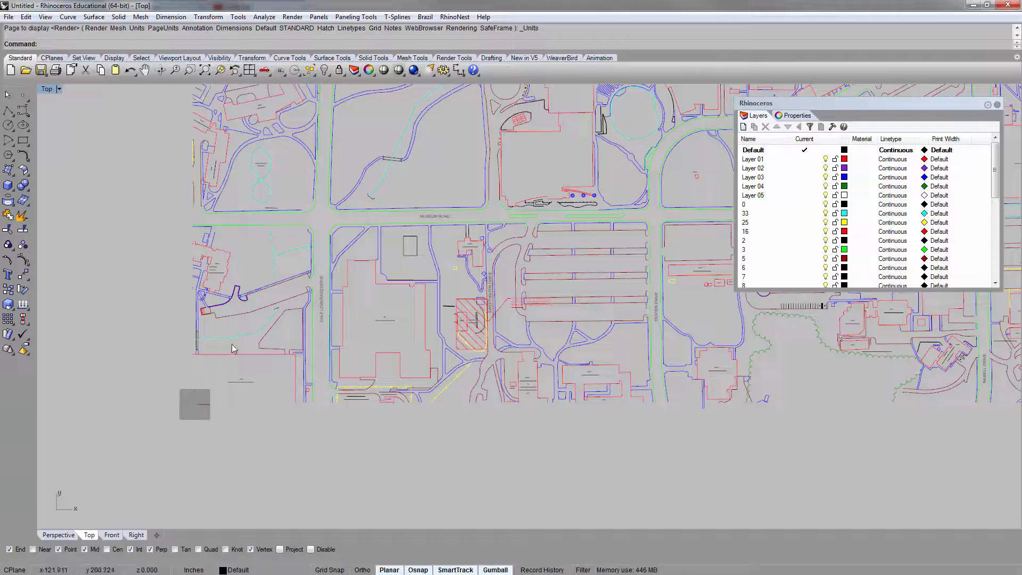
scroll(237, 291, "up", 4)
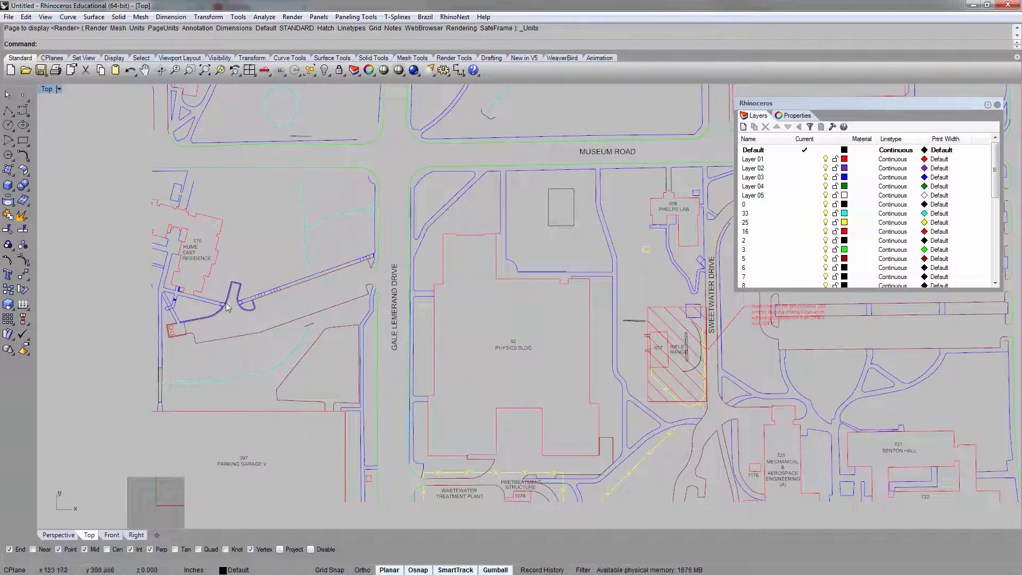
scroll(582, 337, "down", 8)
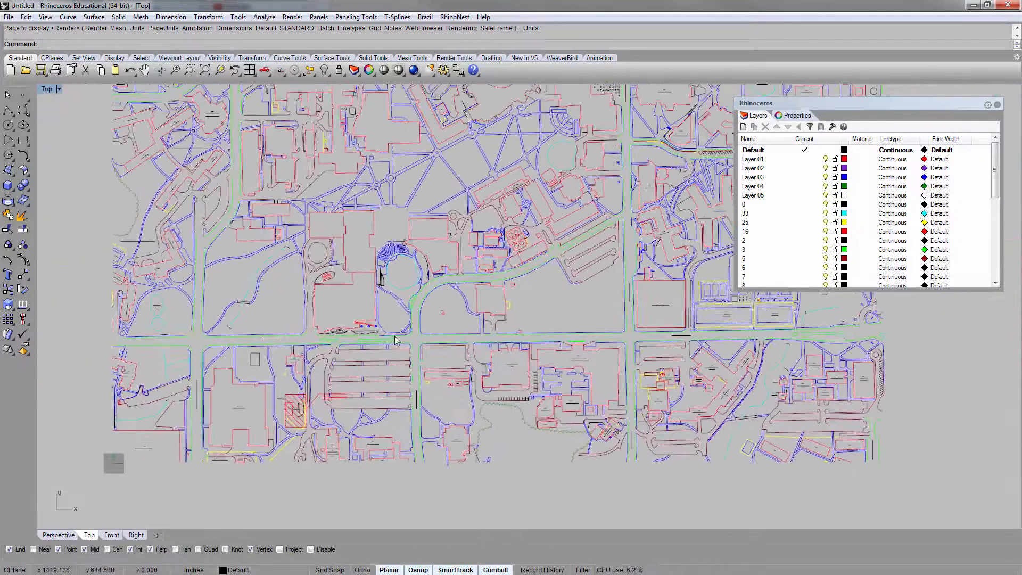
scroll(395, 340, "down", 3)
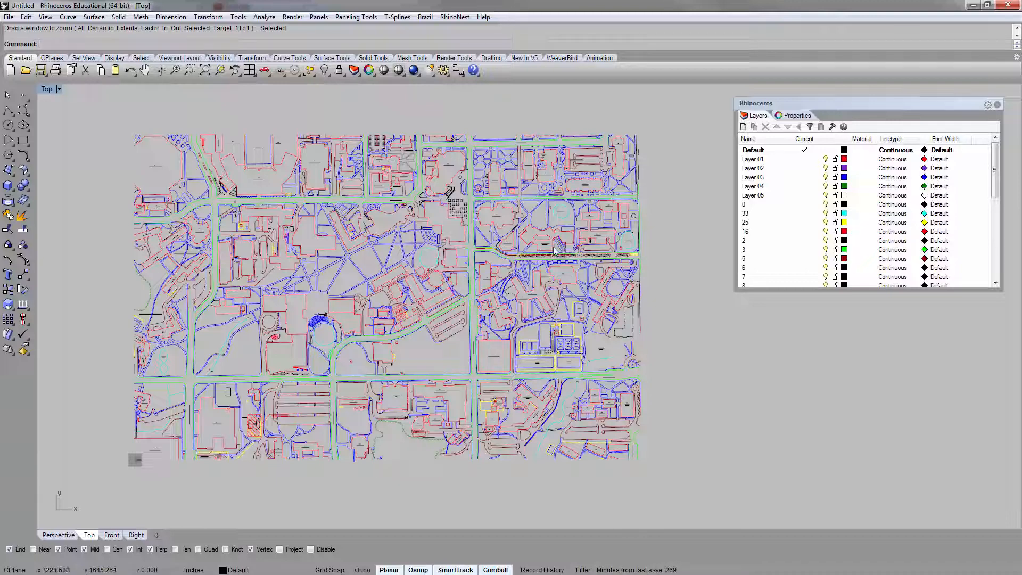
type("stance")
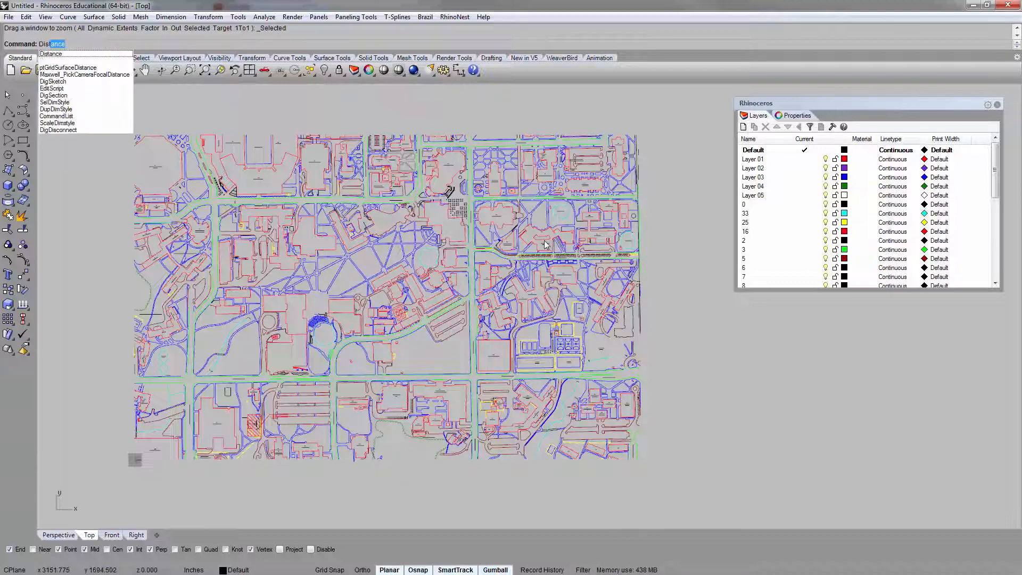
key("Return")
scroll(550, 240, "up", 15)
scroll(461, 303, "up", 2)
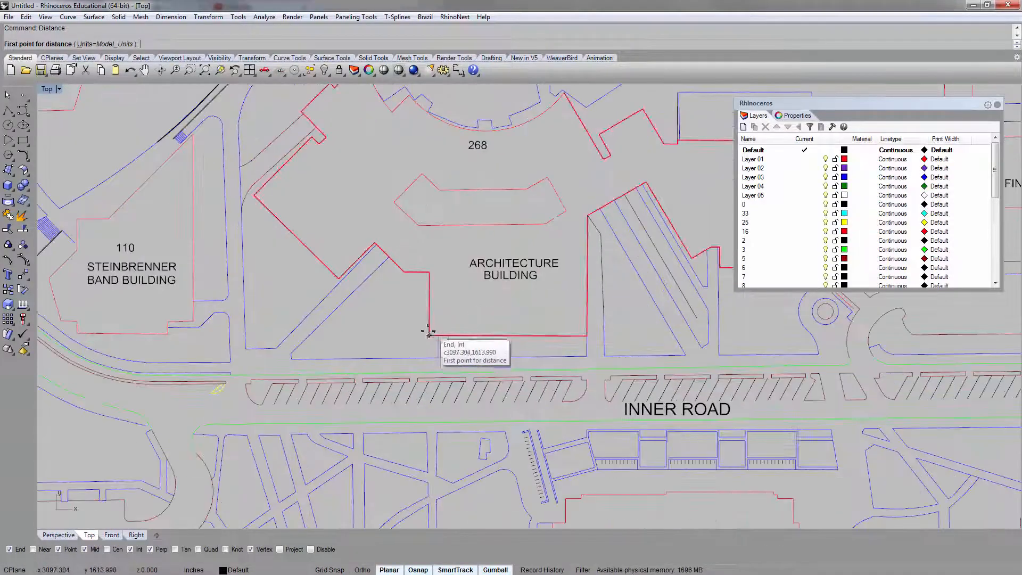
left_click(444, 324)
left_click(586, 335)
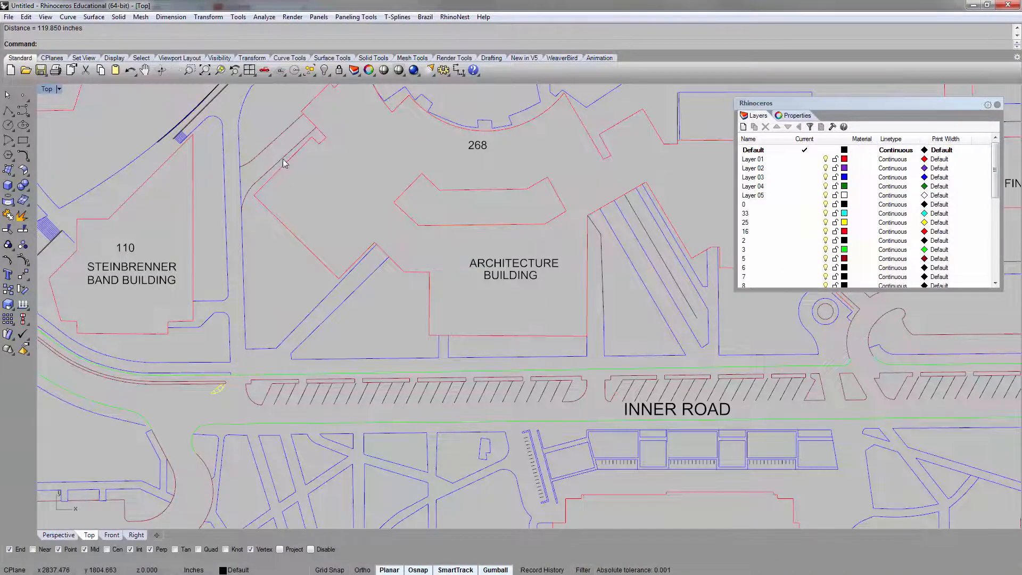
right_click_drag(342, 240, 393, 235)
scroll(393, 235, "down", 18)
scroll(352, 237, "down", 4)
right_click_drag(318, 221, 490, 247)
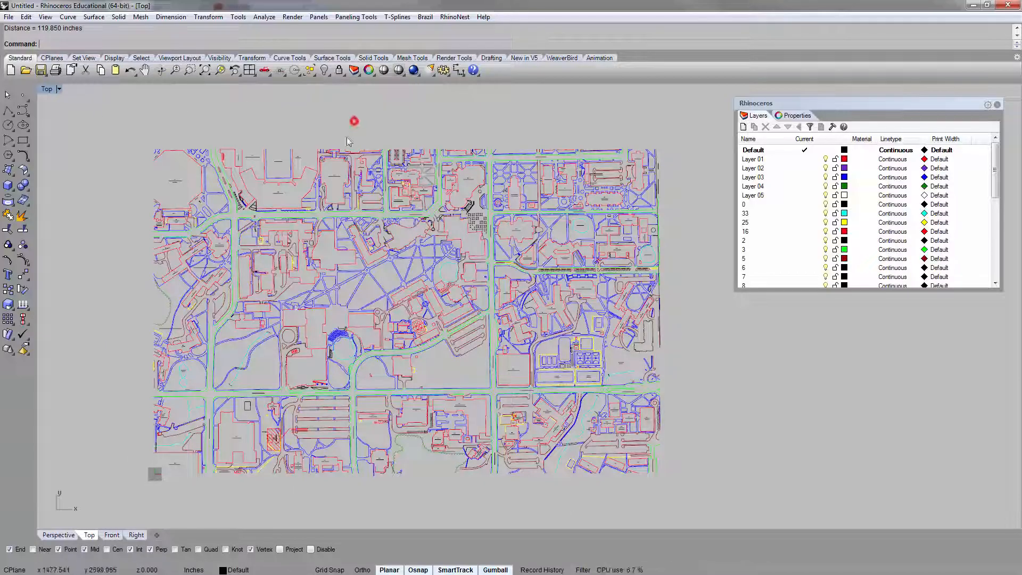
type("Un")
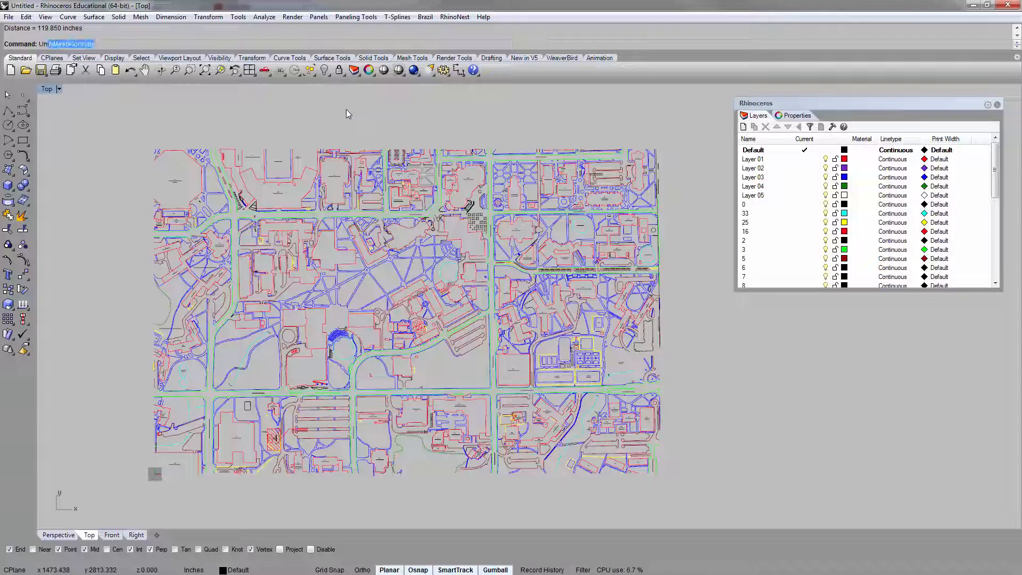
type("iy")
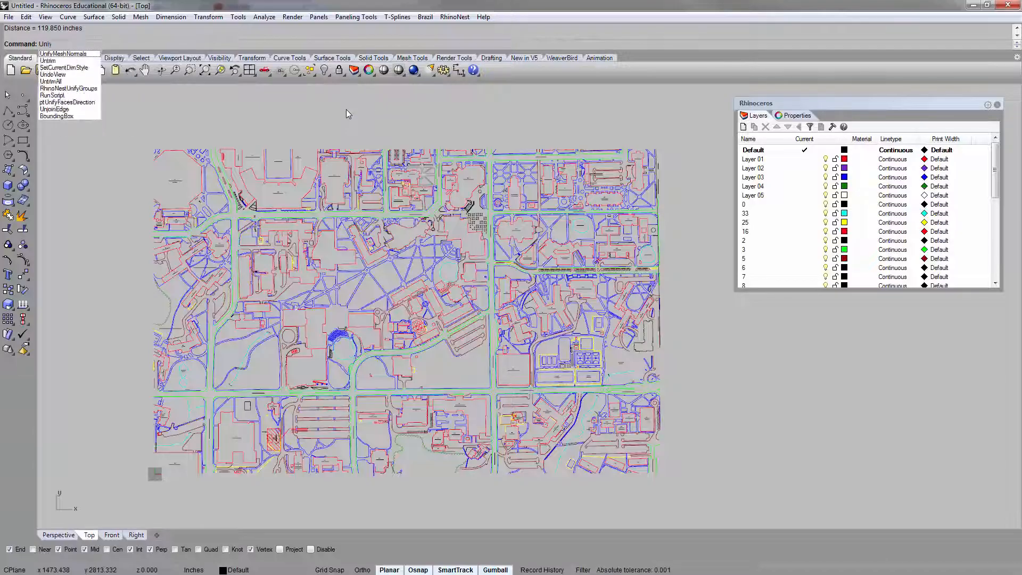
key("BackSpace")
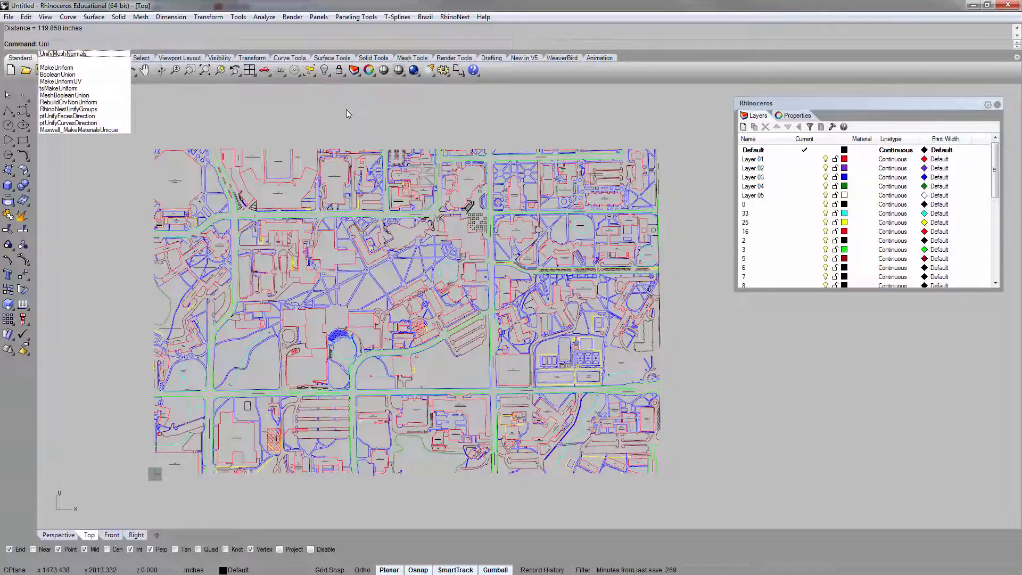
type("ld")
key("Return")
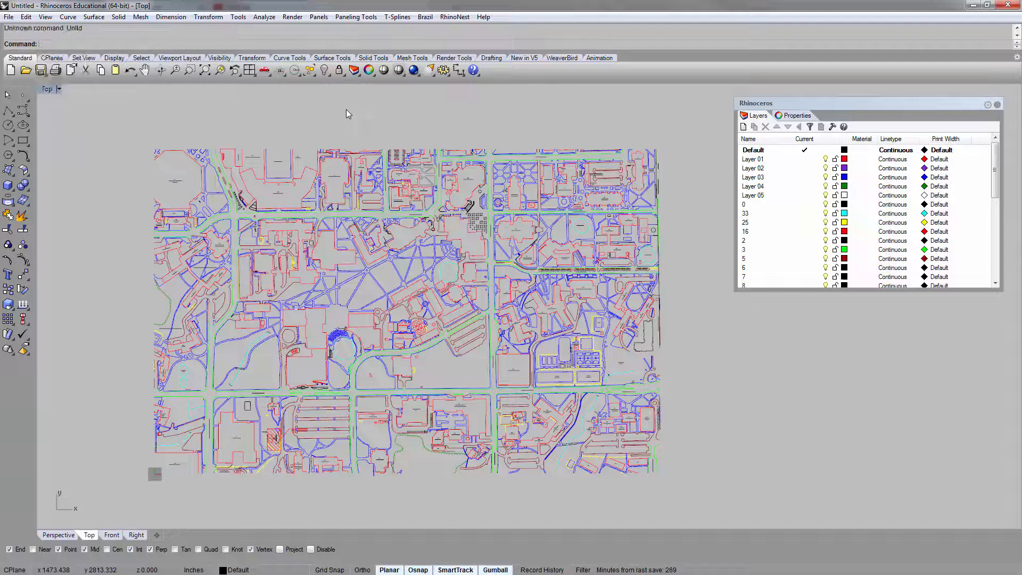
Change the document's model units to Feet and decline scaling the model geometry.
type("Units")
key("Return")
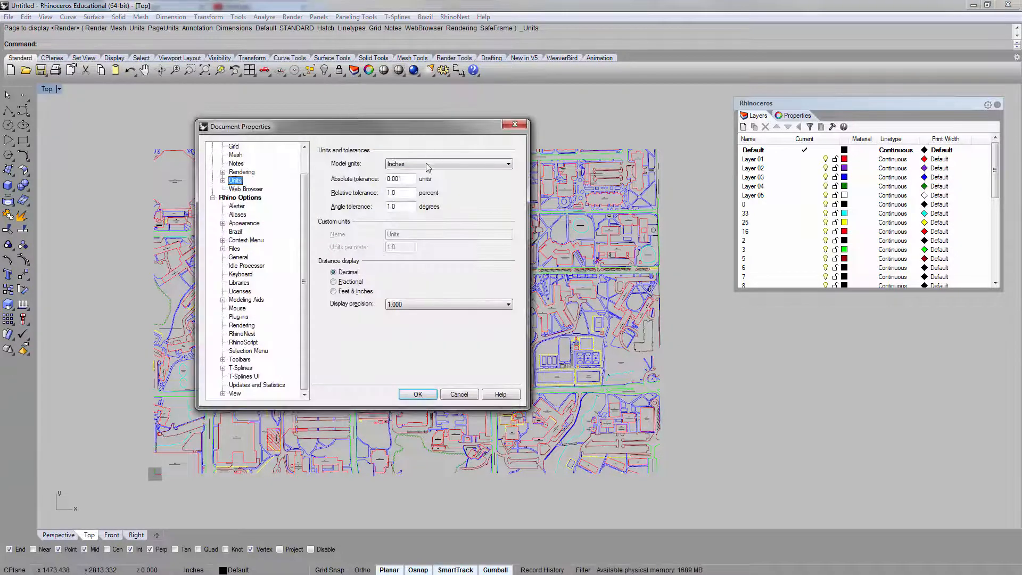
left_click(411, 165)
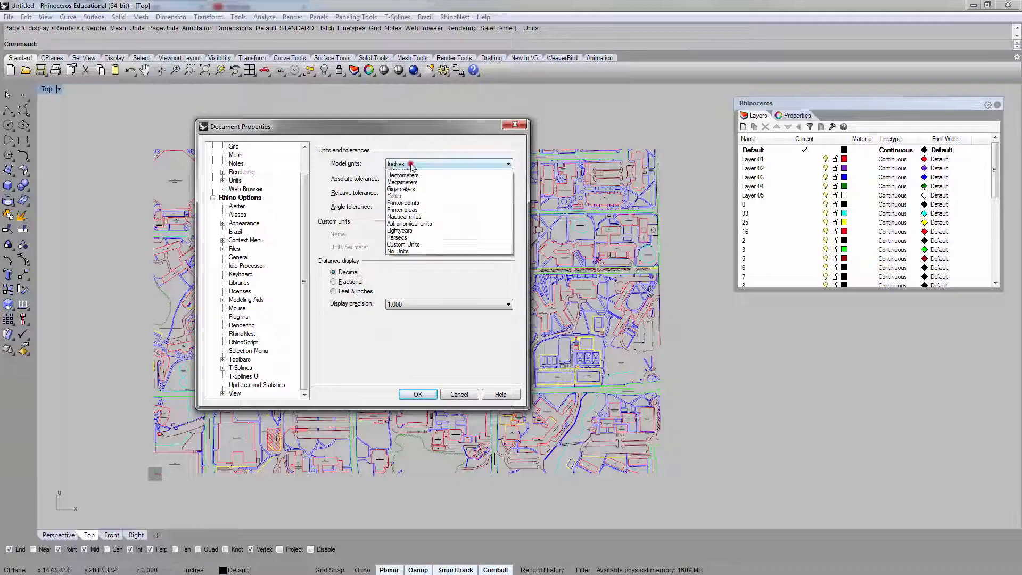
left_click(401, 228)
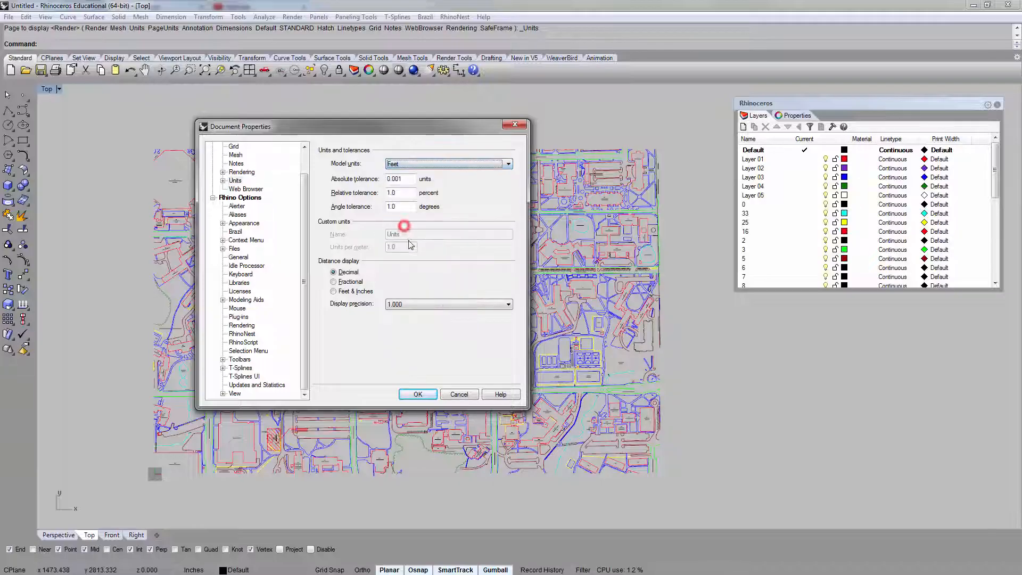
left_click(416, 395)
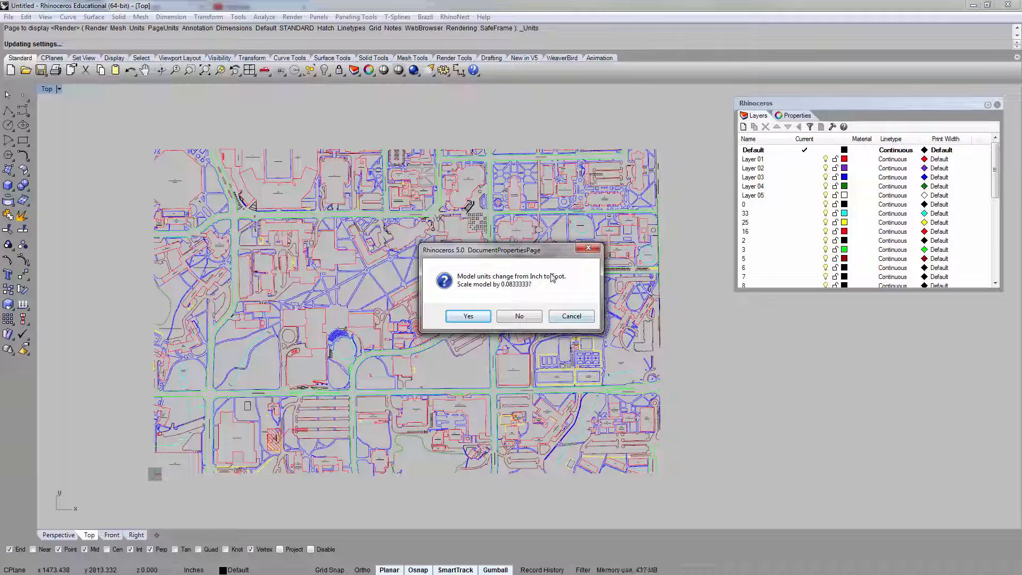
left_click(510, 316)
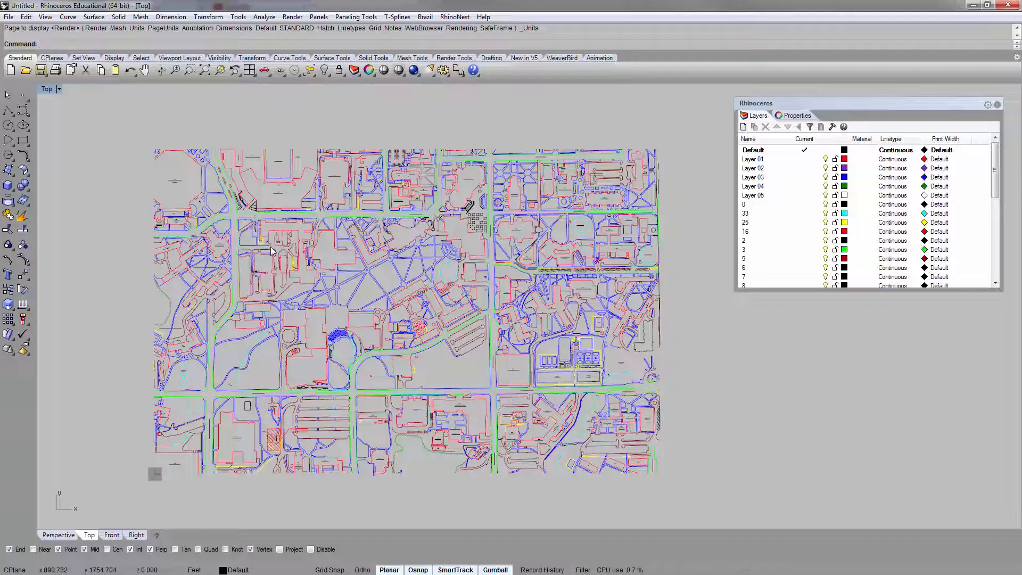
Check the model units in the document's unit settings and leave the settings unchanged.
type("units")
key("Return")
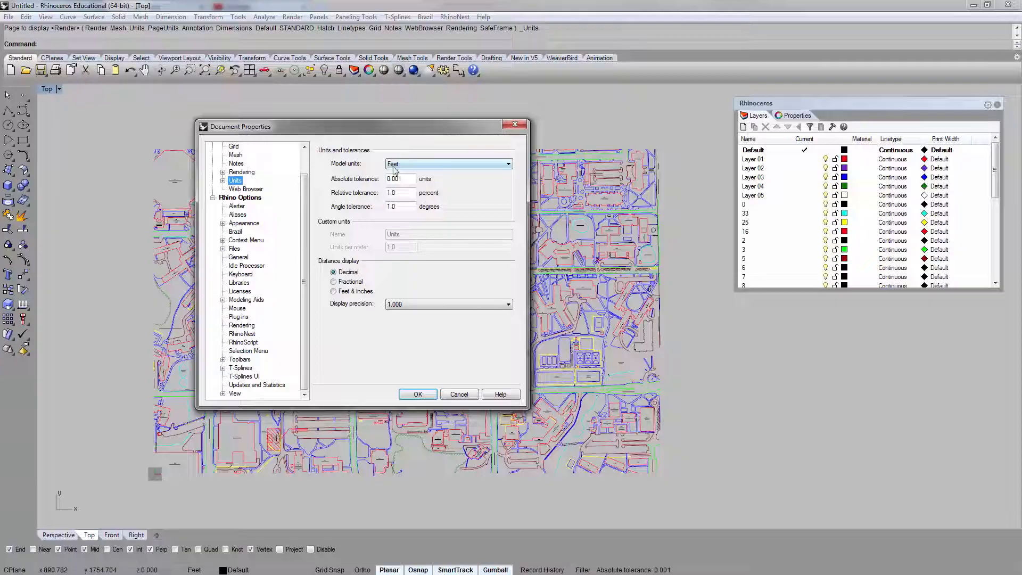
left_click(459, 395)
Measure the length of the Architecture Building's straight wall facing Inner Road between its two end corners.
scroll(605, 238, "up", 5)
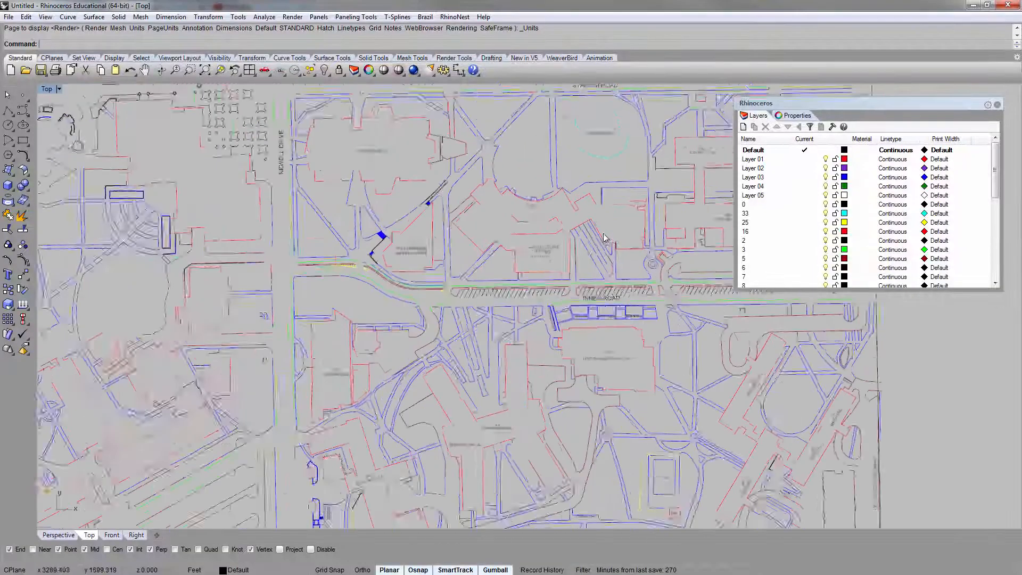
scroll(605, 239, "up", 3)
type("distance")
key("Return")
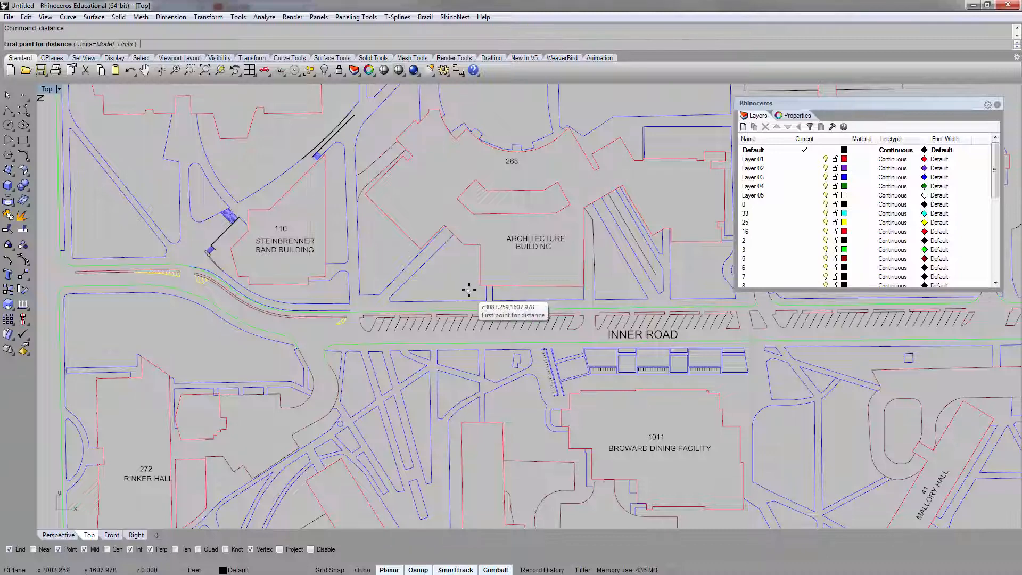
left_click(480, 287)
scroll(584, 286, "up", 3)
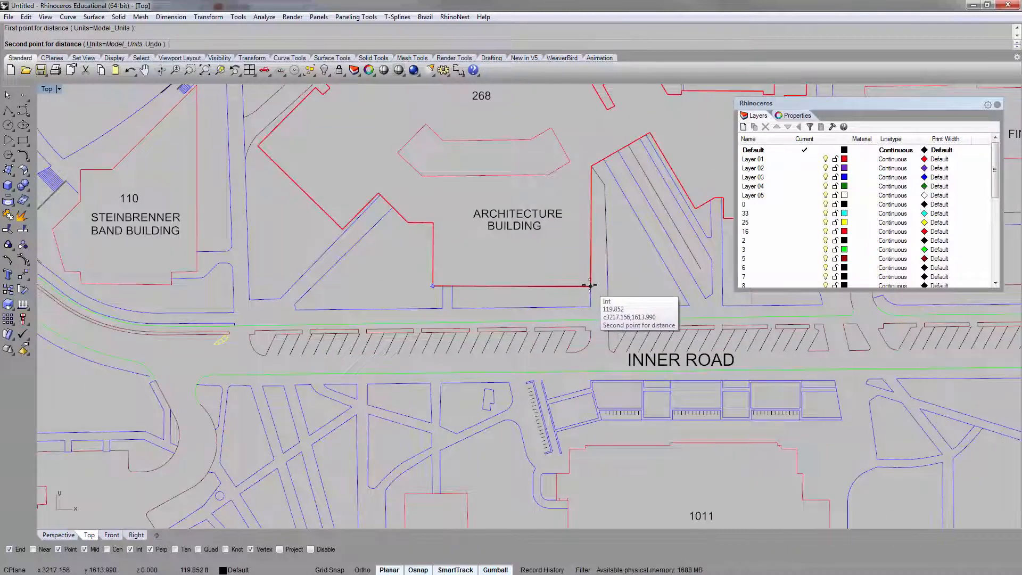
left_click(592, 286)
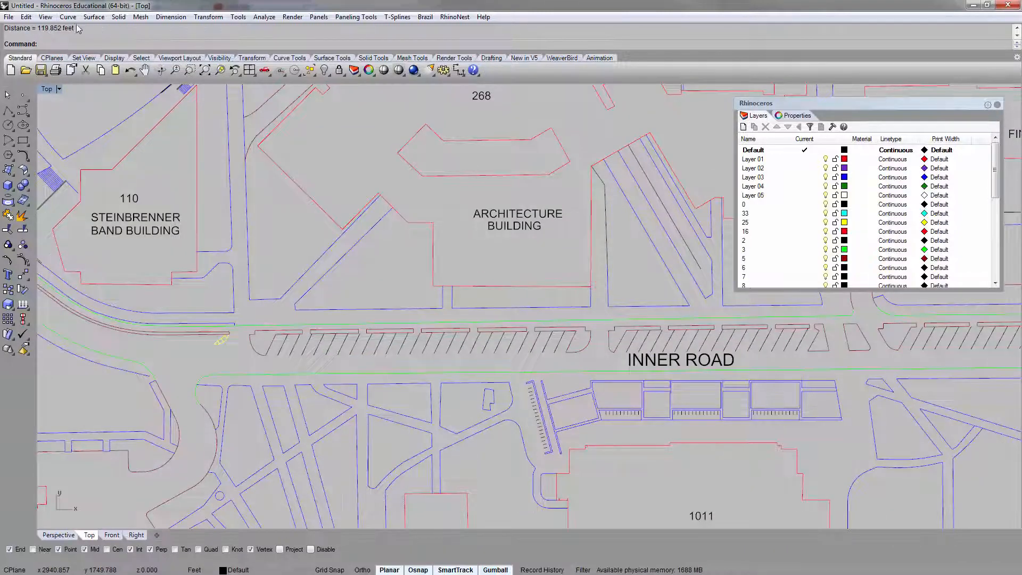
scroll(496, 282, "down", 6)
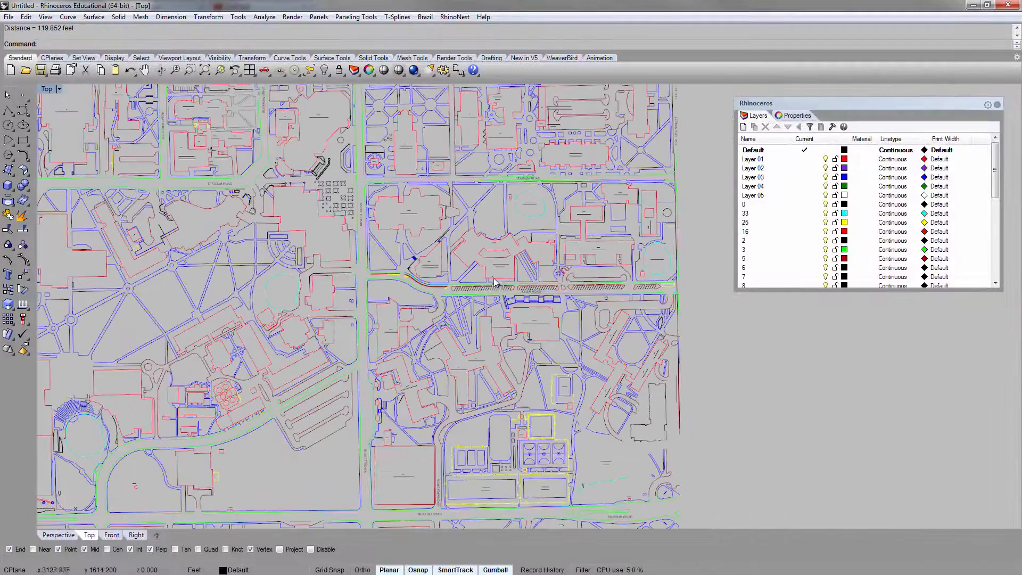
scroll(494, 279, "down", 8)
right_click_drag(471, 266, 487, 259)
scroll(482, 256, "up", 4)
scroll(504, 259, "down", 2)
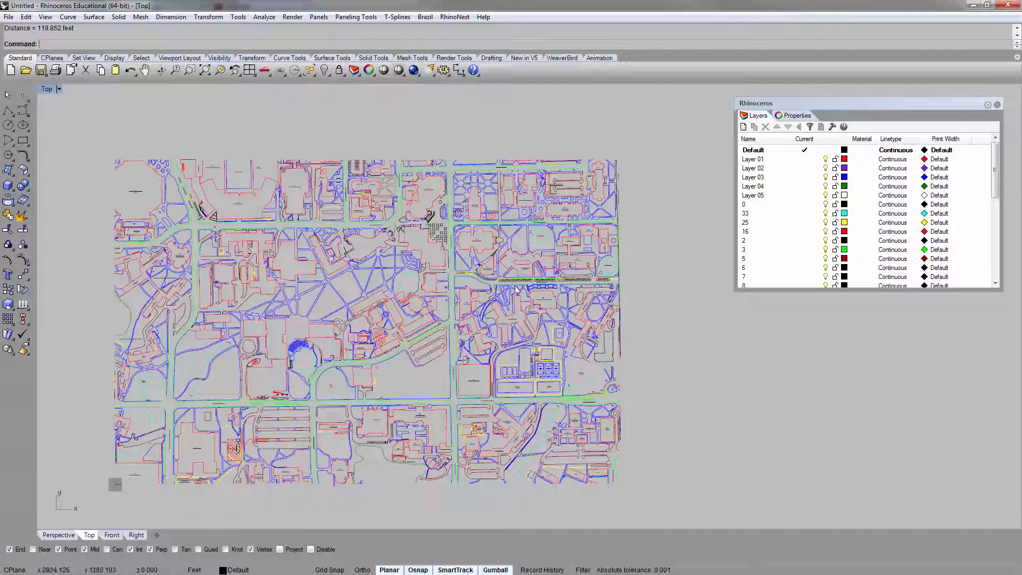
right_click_drag(276, 172, 288, 160)
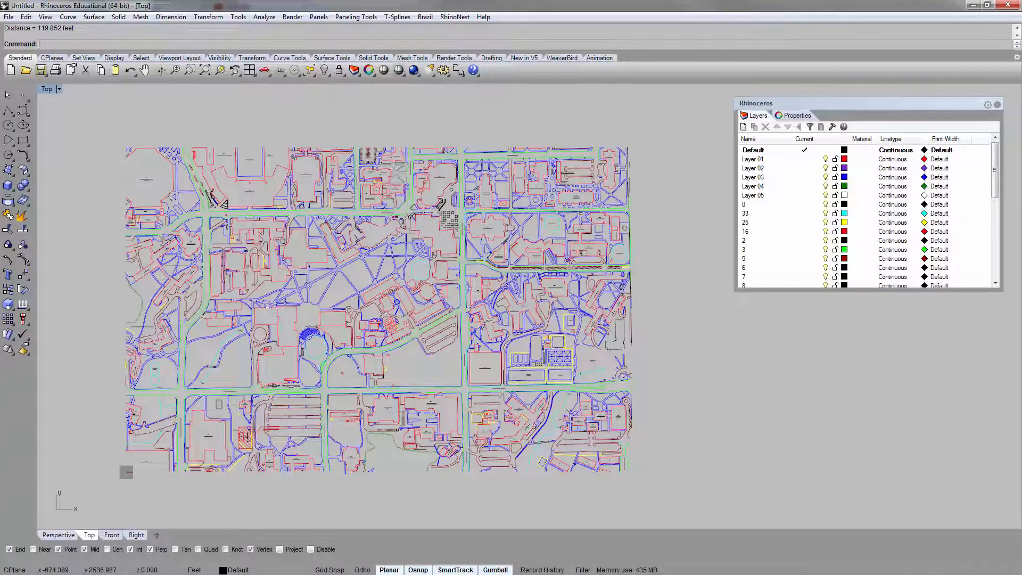
right_click_drag(188, 230, 197, 234)
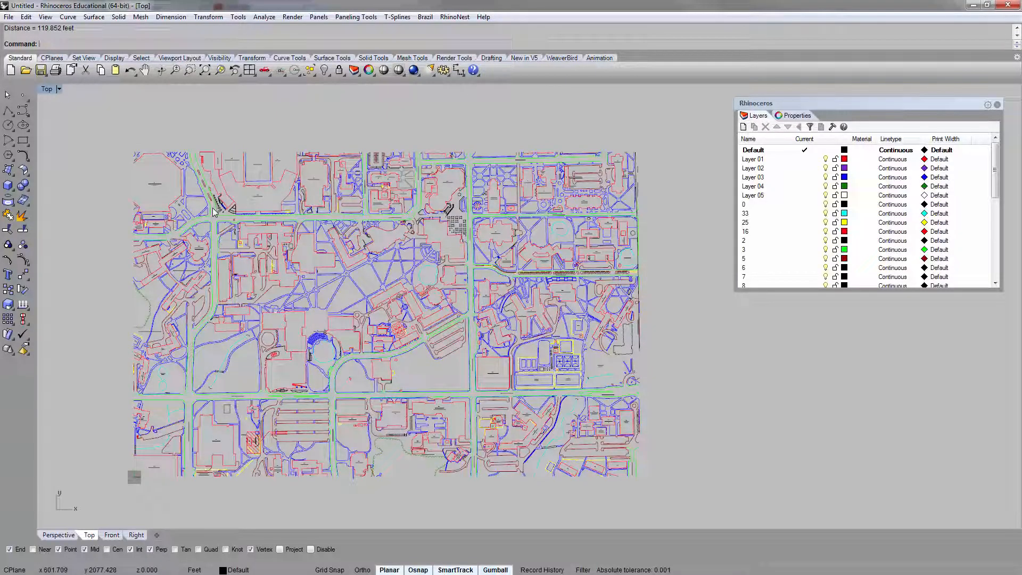
Save the model as a Rhino 5 3D model named ReitzUnion_SiteMapExample in the Week10 Rhino folder.
left_click(40, 69)
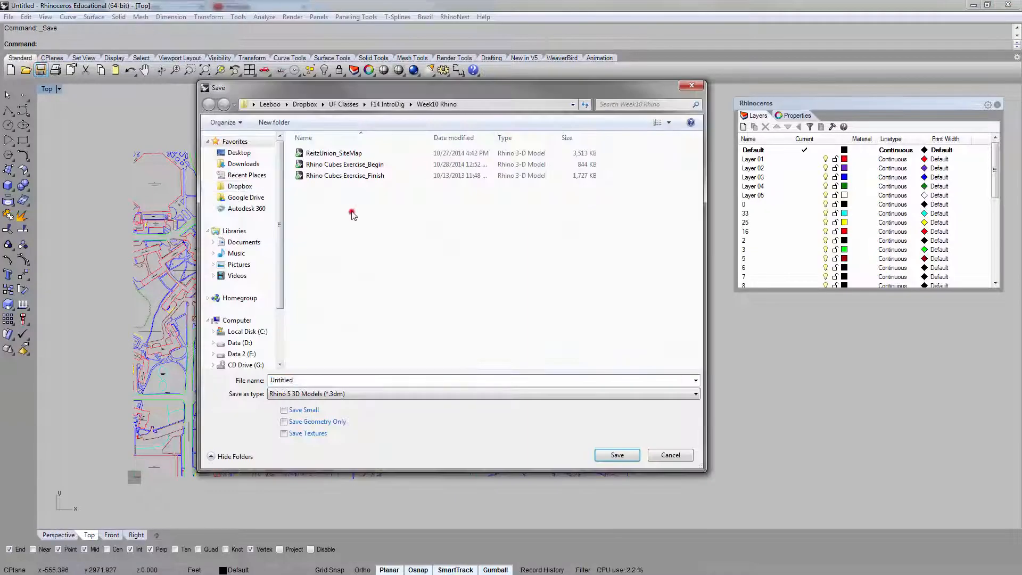
left_click(328, 154)
left_click(339, 379)
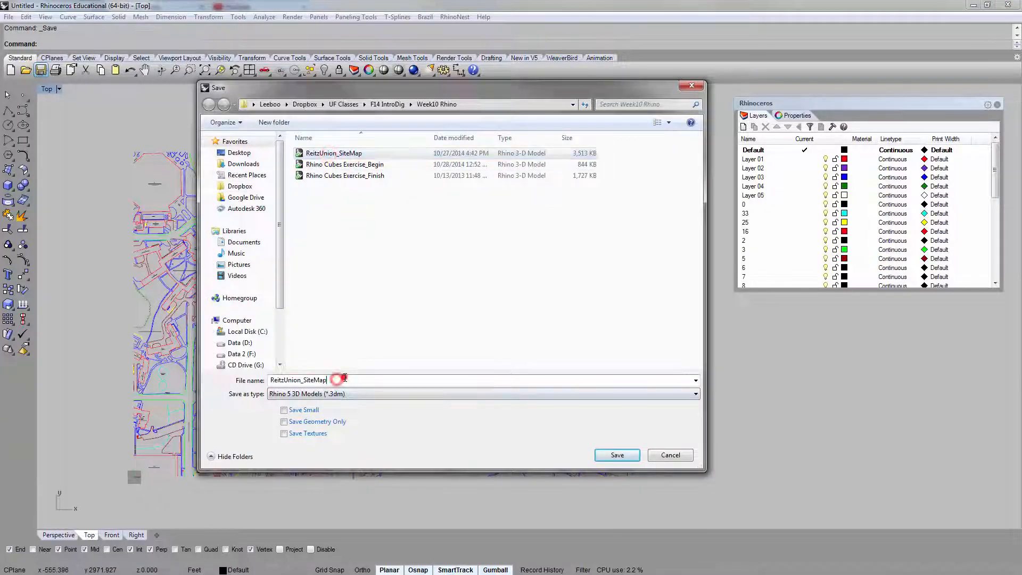
type("Exam")
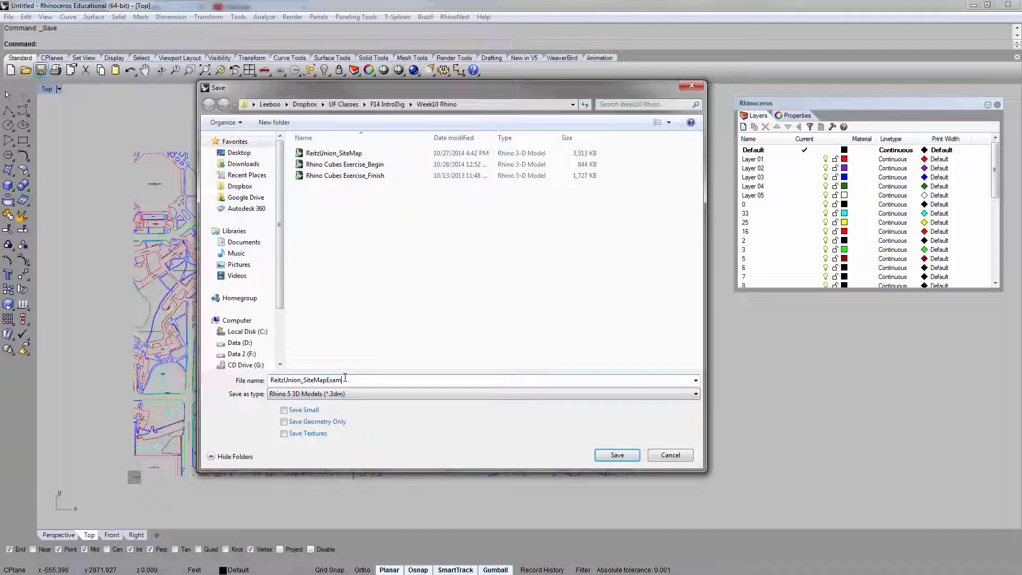
type("ple")
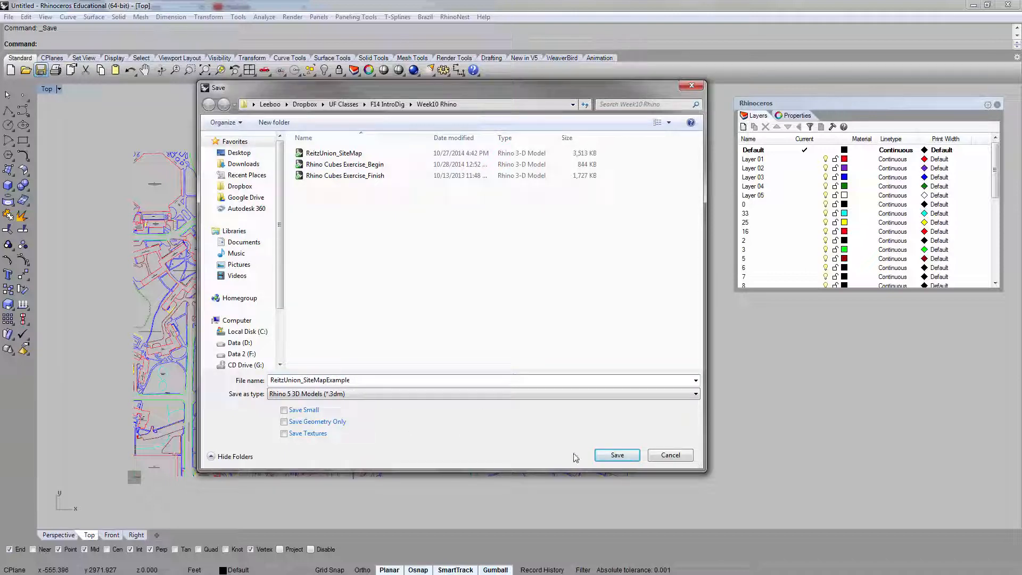
left_click(615, 455)
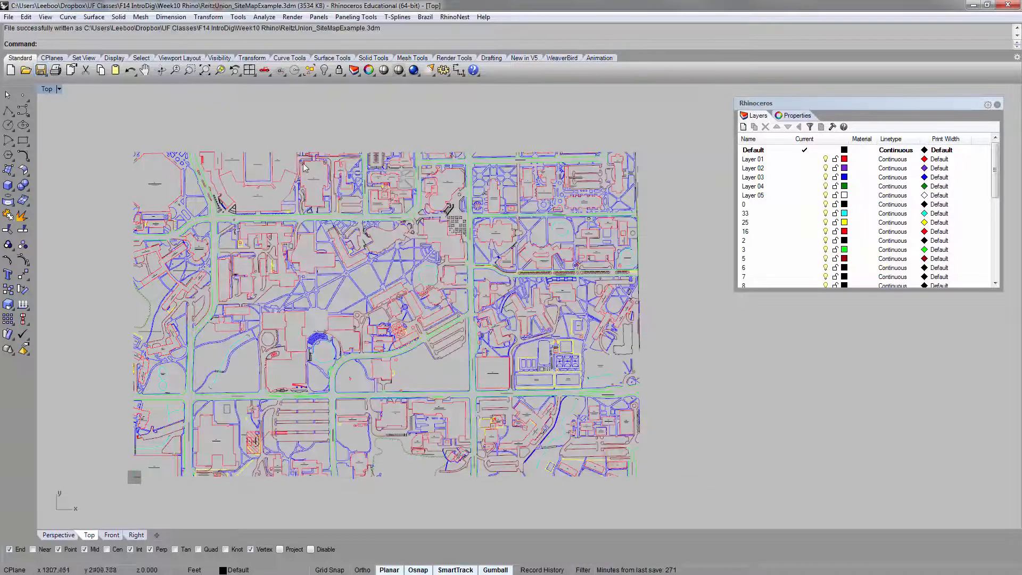
Enlarge the layer list's height so more layers show, and look through the imported layers.
left_click(280, 130)
left_click_drag(823, 290, 820, 451)
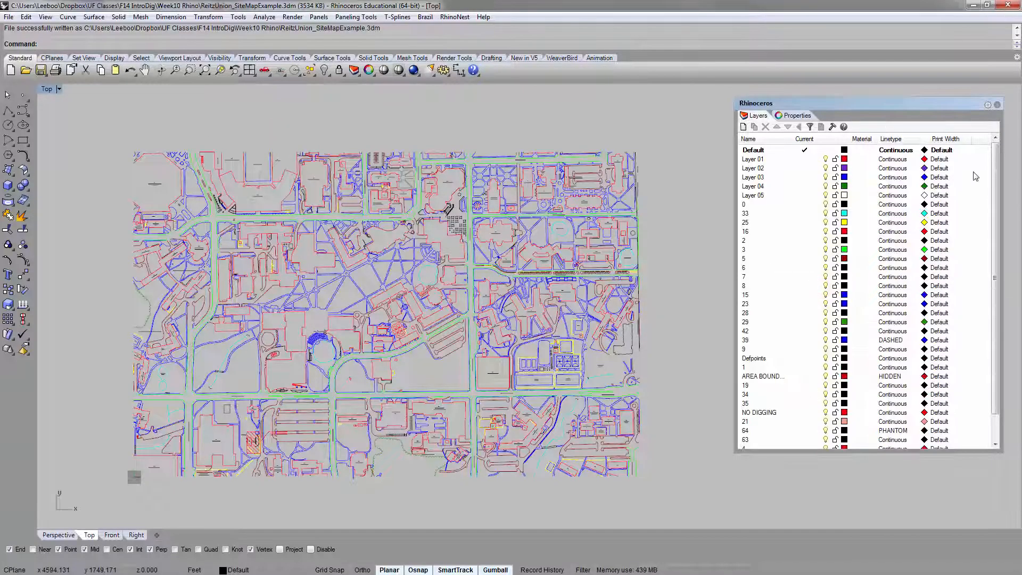
scroll(976, 177, "down", 1)
left_click(211, 128)
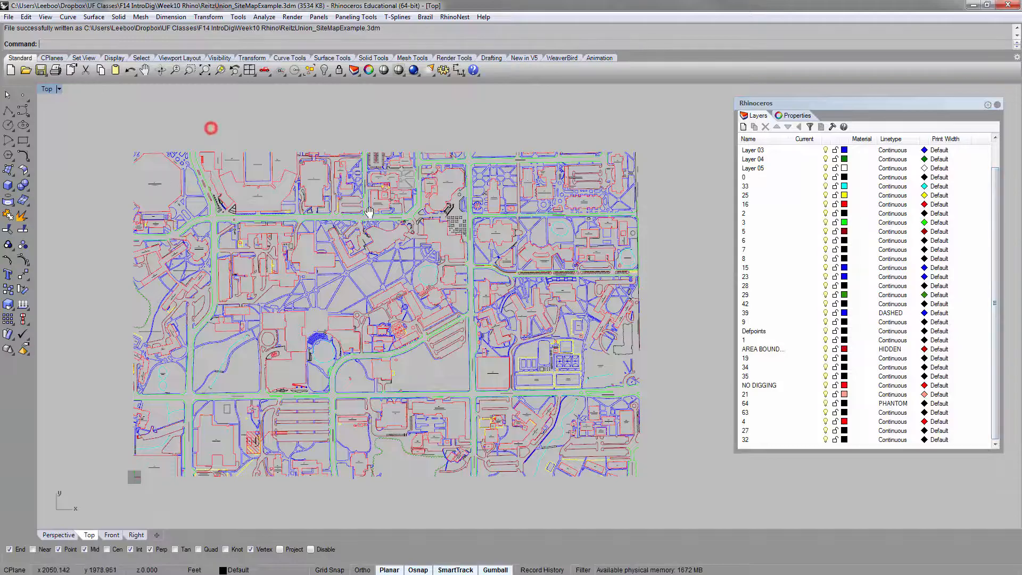
Select one curve of the building beside the round amphitheater to inspect it, and clear the selection.
scroll(369, 212, "up", 8)
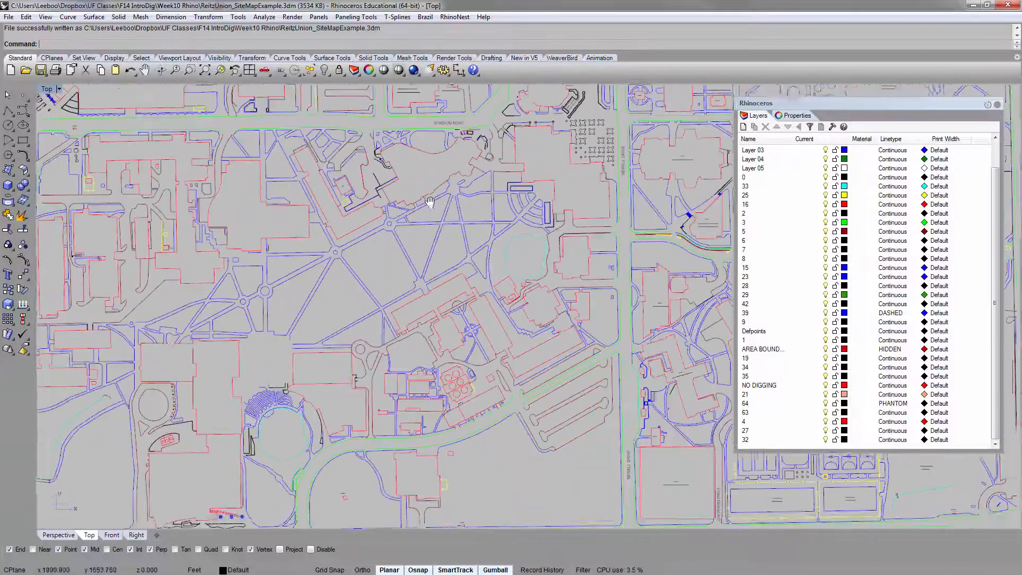
right_click_drag(431, 201, 415, 175)
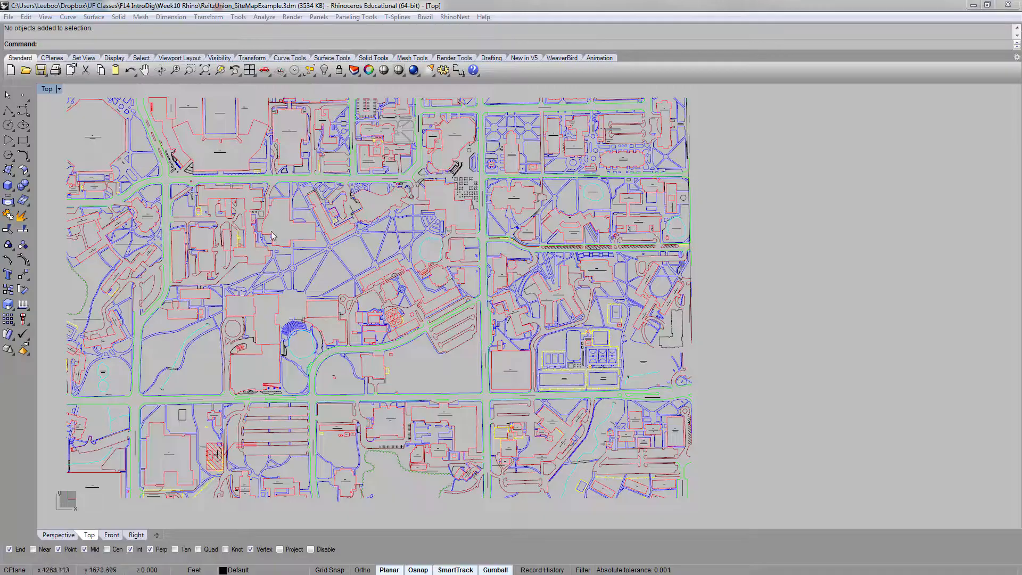
left_click(471, 2)
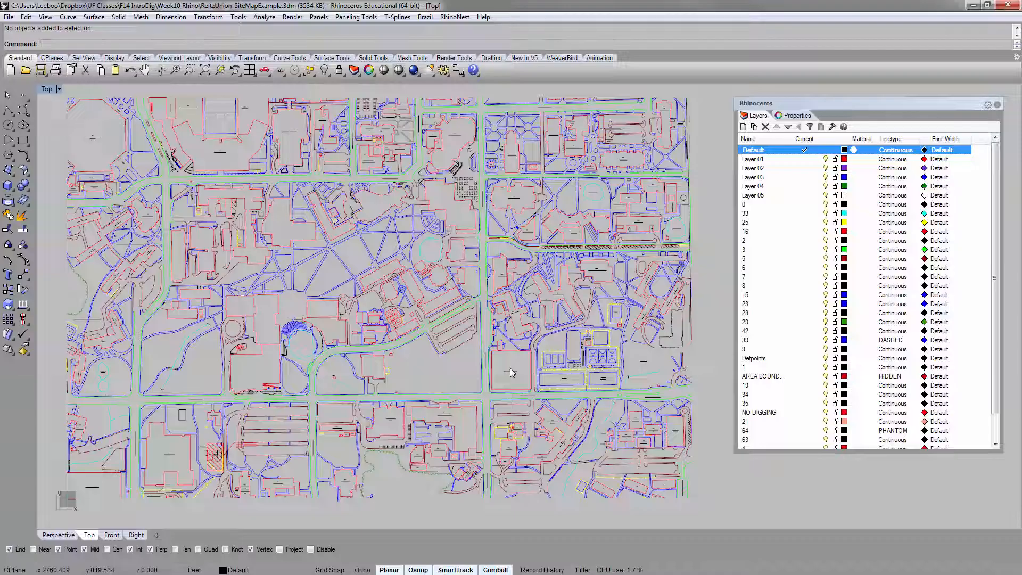
scroll(235, 311, "up", 5)
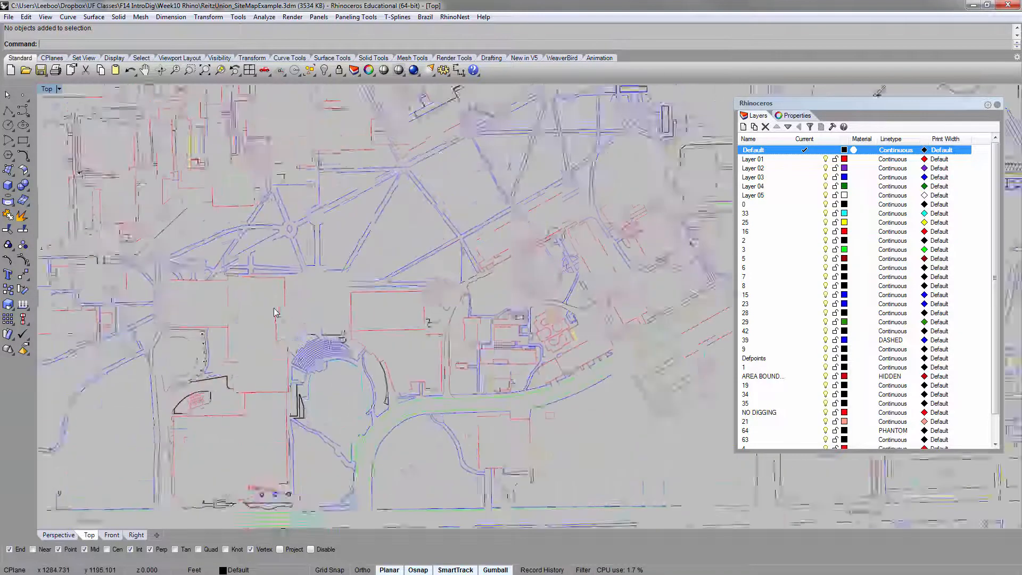
left_click(289, 309)
key("Delete")
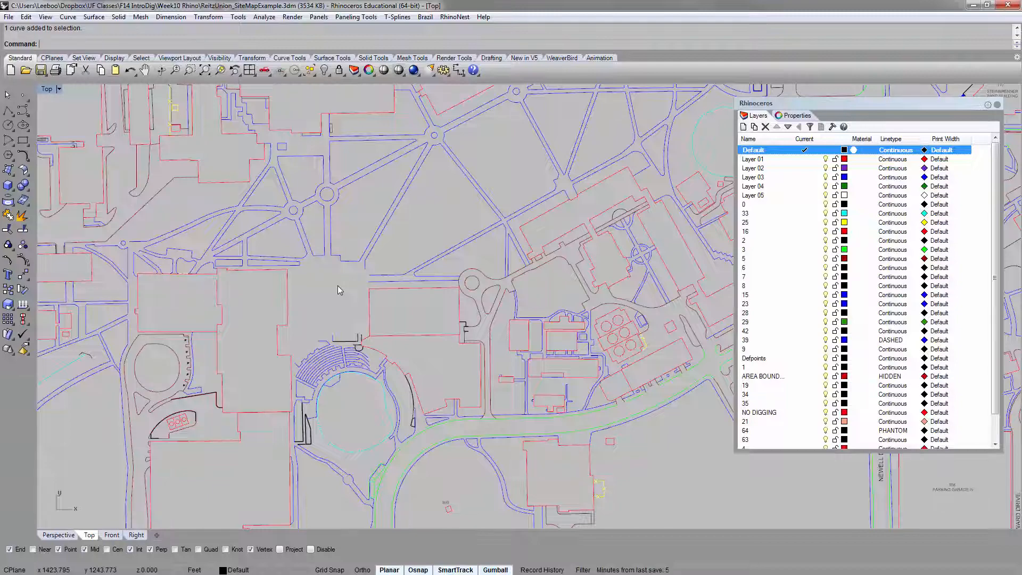
scroll(377, 357, "down", 4)
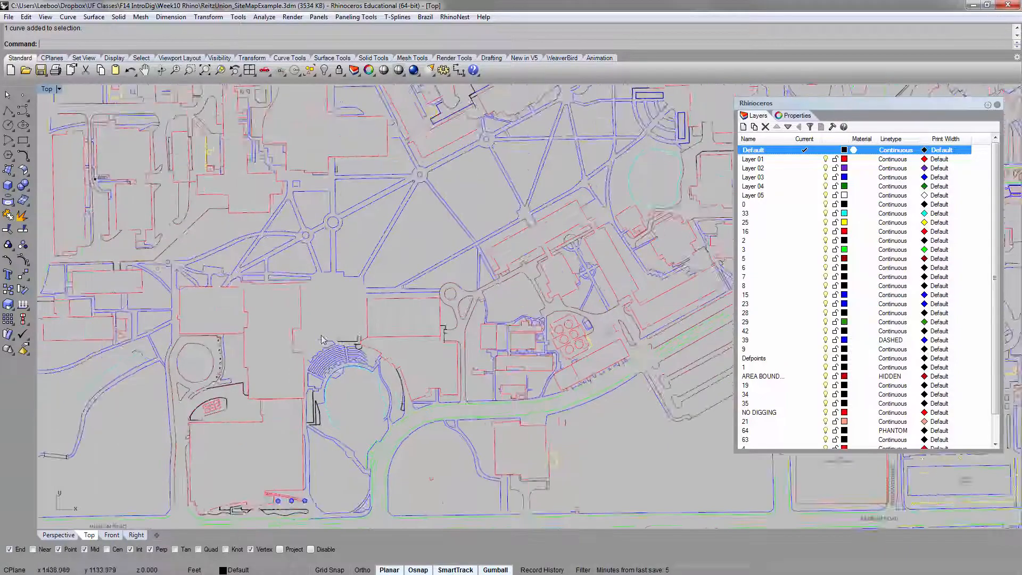
right_click_drag(477, 286, 378, 320)
scroll(378, 320, "down", 2)
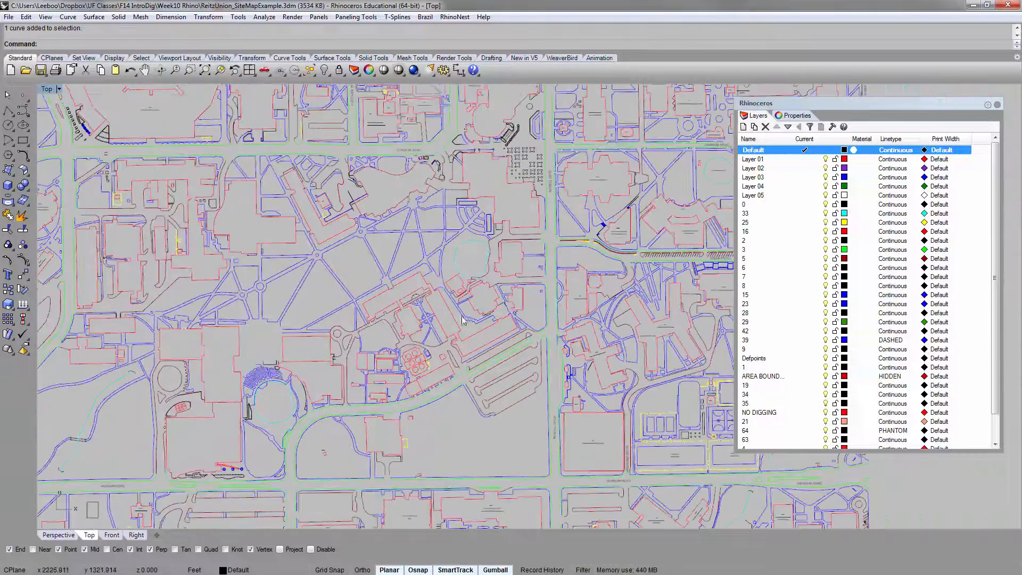
right_click_drag(496, 230, 409, 349)
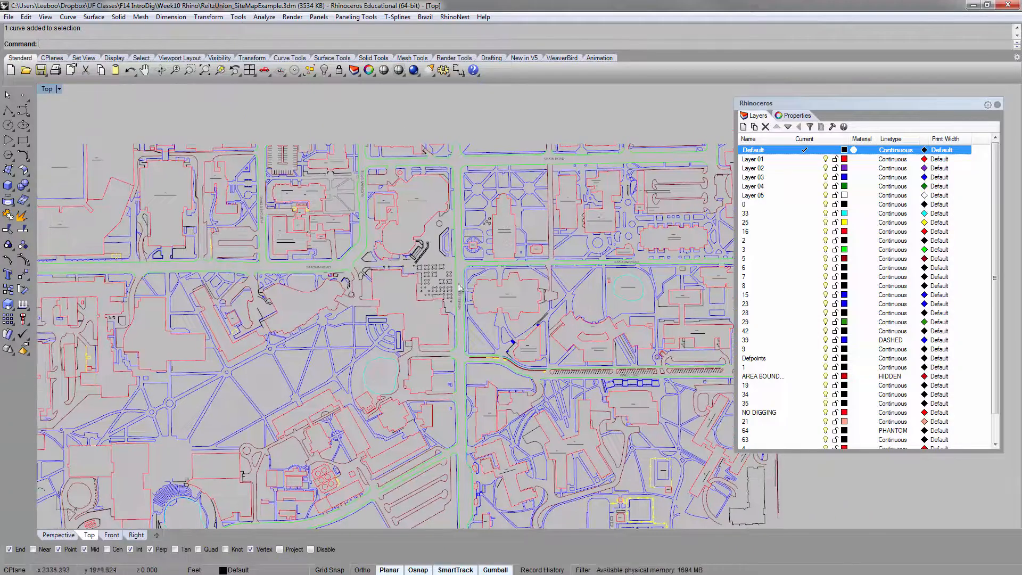
right_click_drag(495, 317, 488, 263)
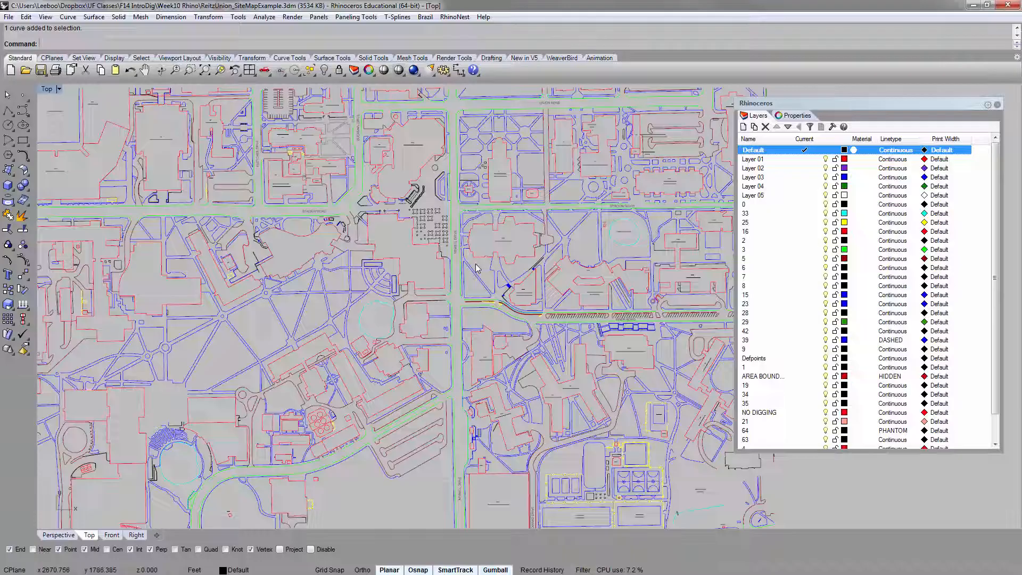
right_click_drag(476, 265, 487, 272)
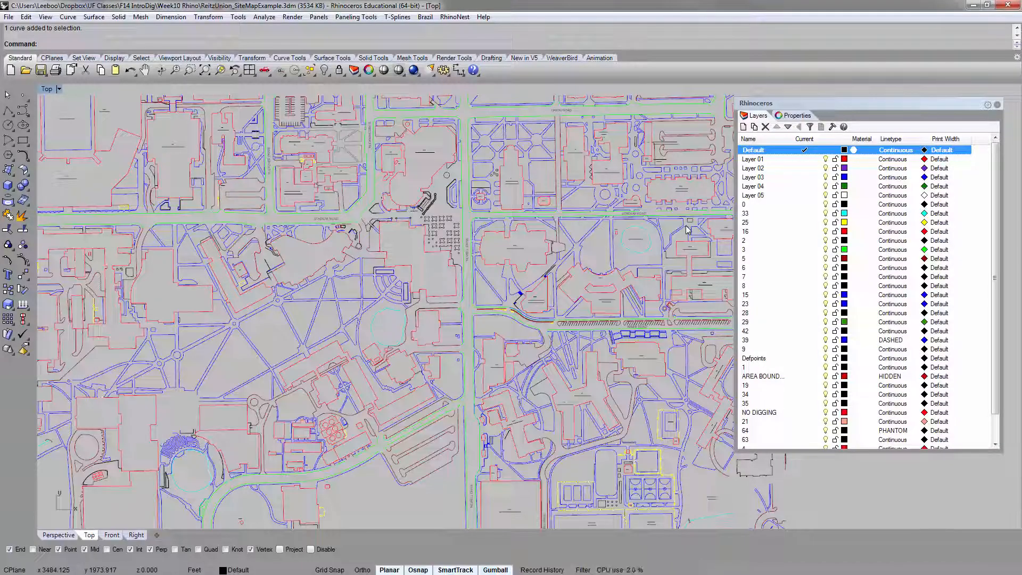
Purge all unused block definitions, dimension styles, groups, hatch patterns, layers, linetypes and materials from the model.
type("ge")
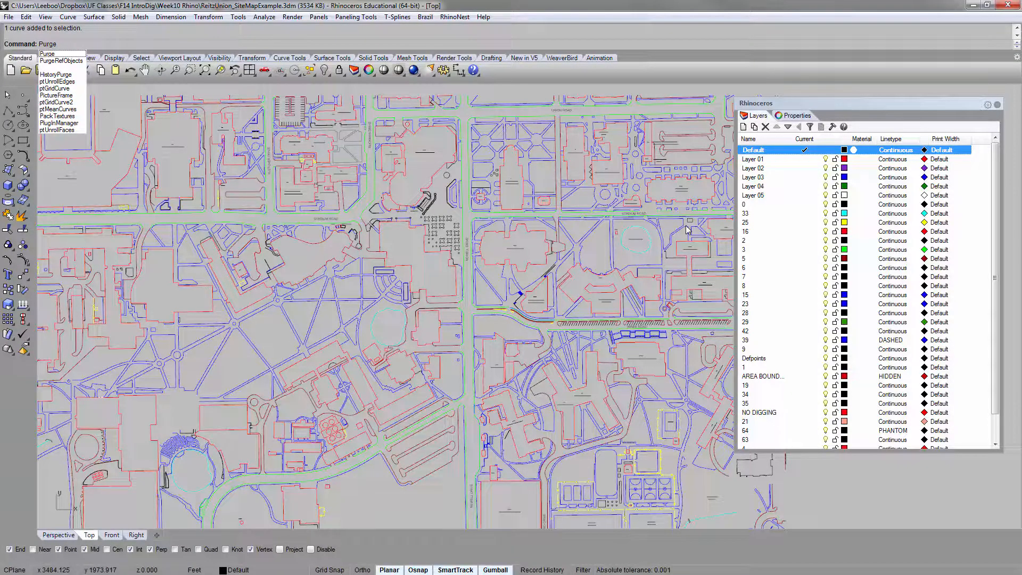
key("Return")
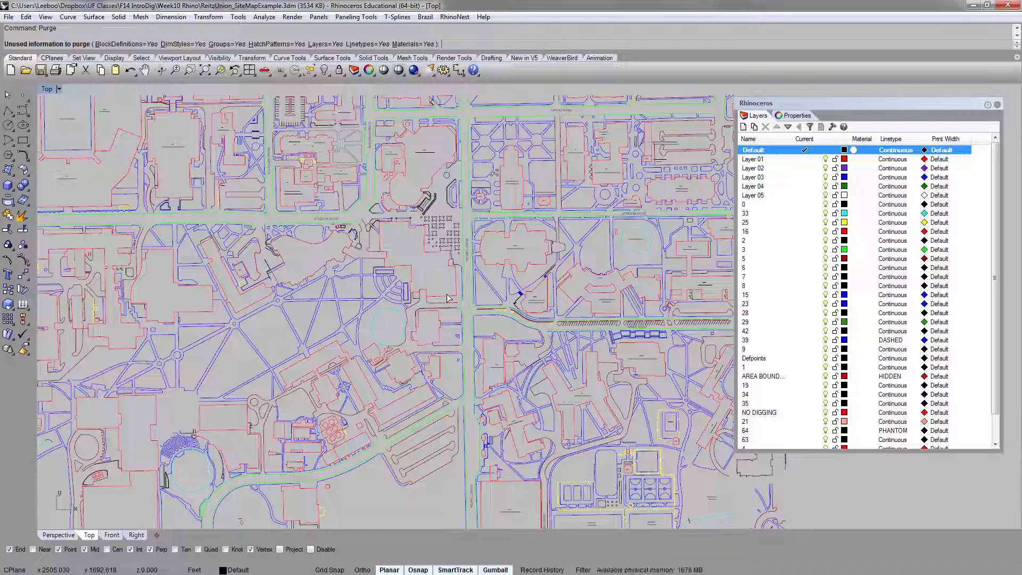
key("Return")
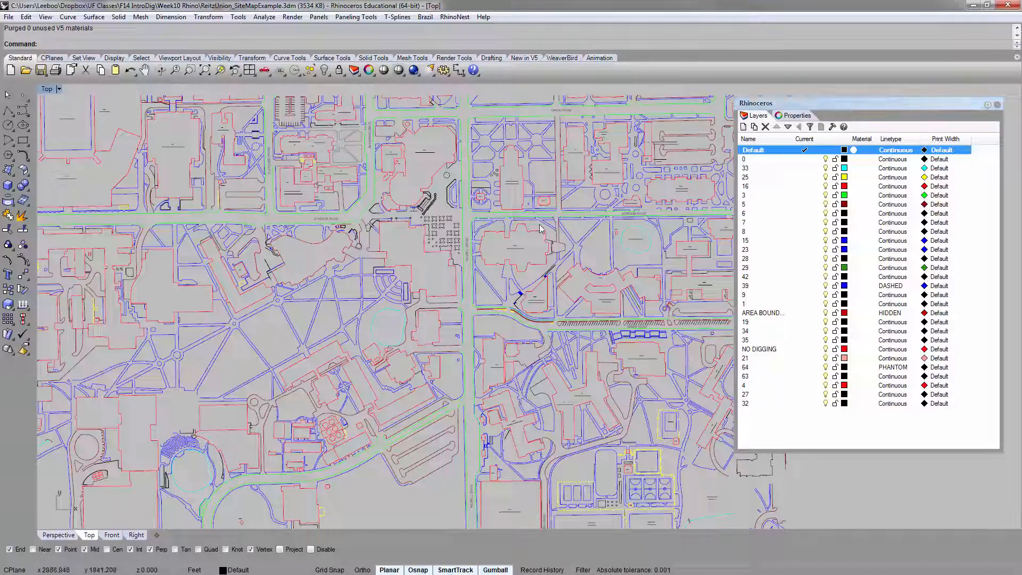
right_click_drag(660, 322, 615, 307)
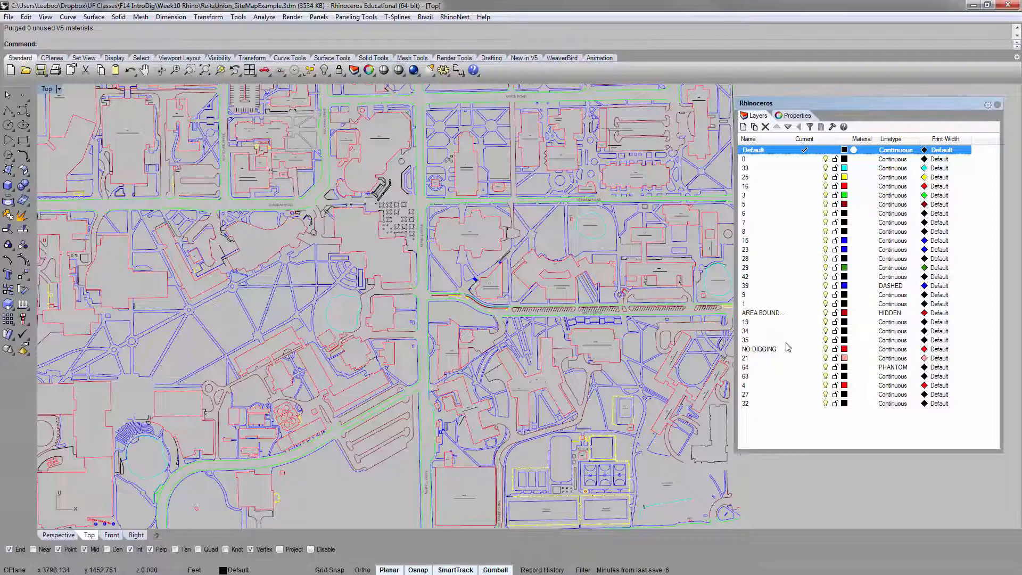
Inspect the number and name labels of the Music Building by selecting them, and clear the selection.
right_click_drag(563, 289, 471, 302)
scroll(338, 229, "up", 5)
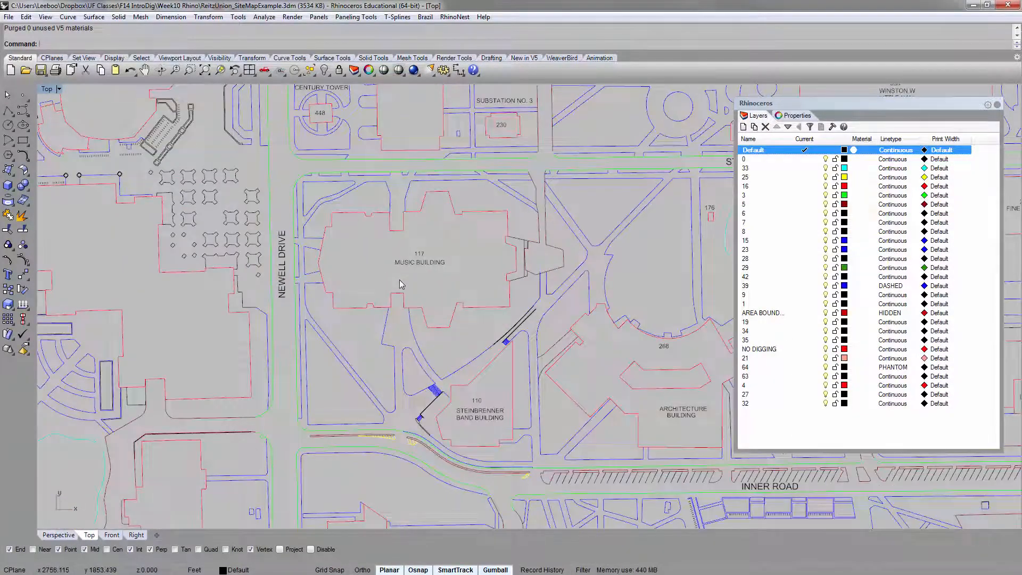
left_click(413, 260)
left_click(449, 289)
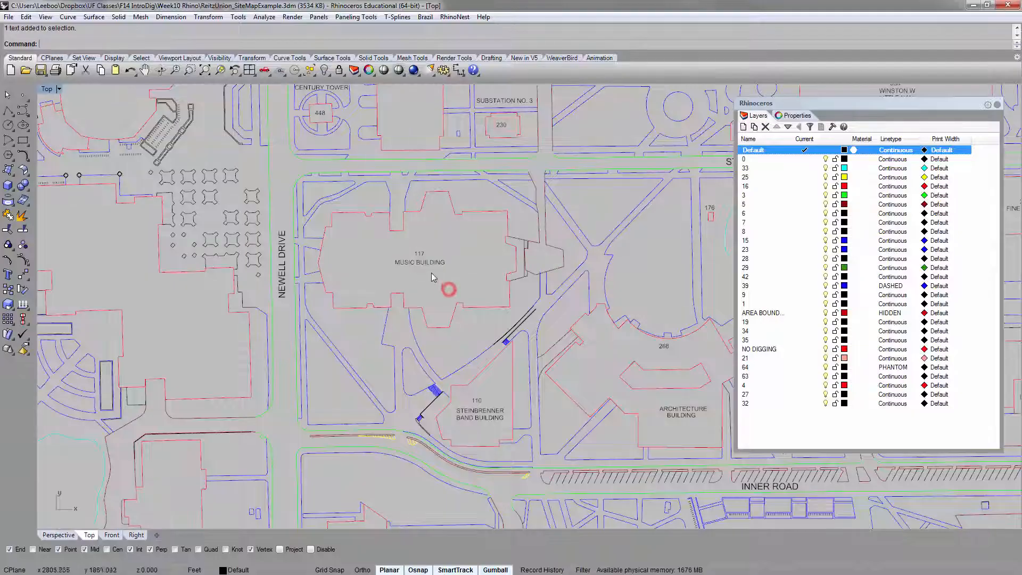
scroll(432, 272, "up", 8)
left_click_drag(424, 266, 369, 206)
scroll(369, 207, "down", 6)
left_click(333, 207)
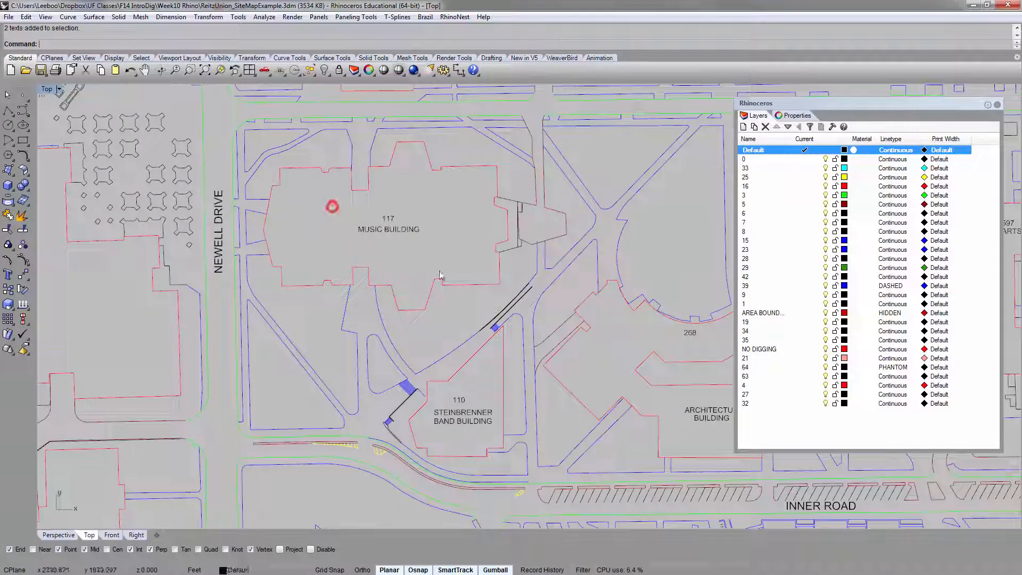
left_click_drag(439, 269, 368, 205)
left_click(455, 197)
right_click_drag(430, 200, 483, 266)
left_click(468, 302)
mouse_move(469, 302)
left_mouse_down()
mouse_move(455, 289)
mouse_move(463, 283)
left_mouse_up()
key("ctrl+z")
left_click(477, 260)
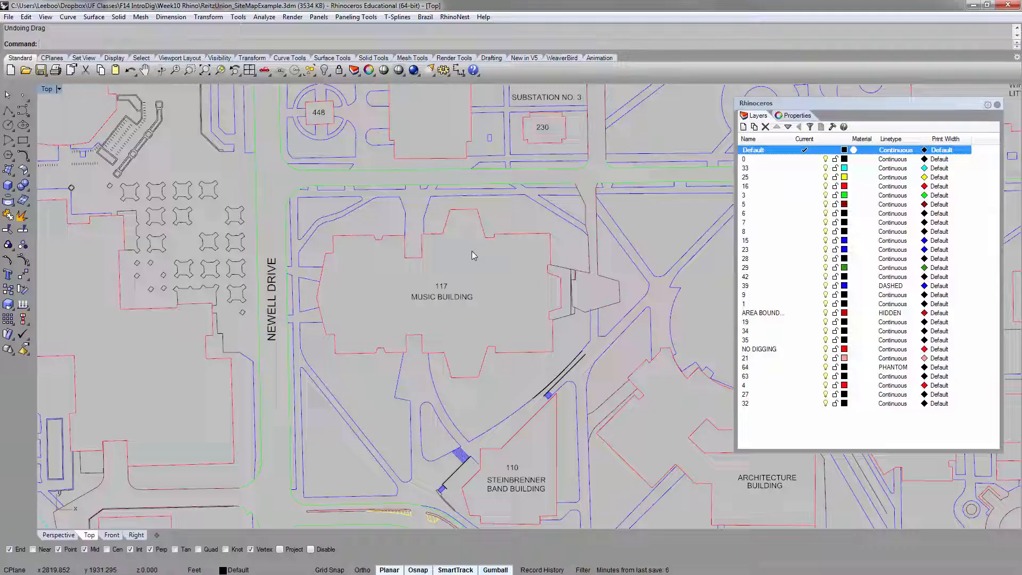
Use OneLayerOff to hide the layers of the building numbers, building names and street names by picking the labels around the Music Building.
type("Layer")
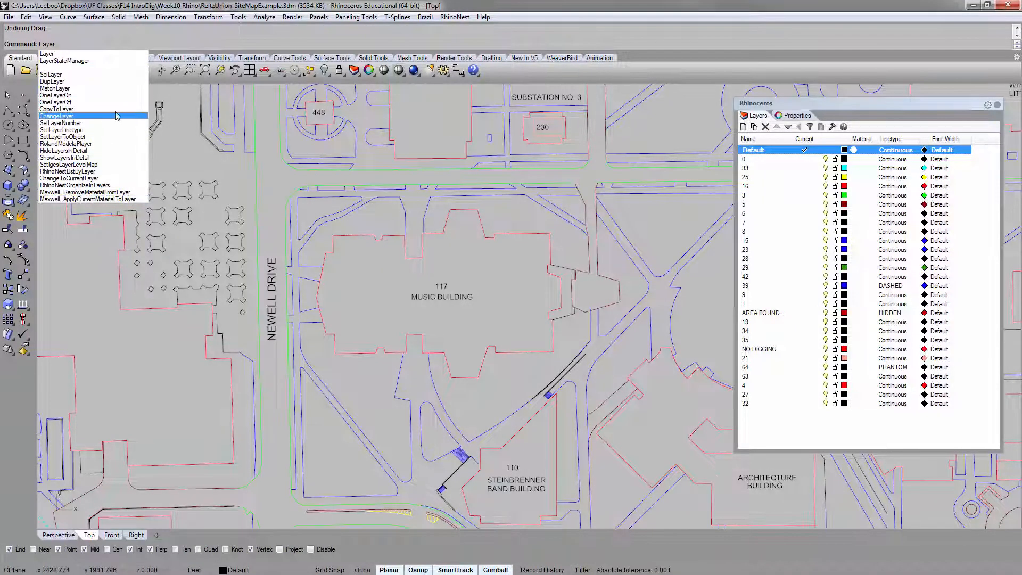
left_click(82, 103)
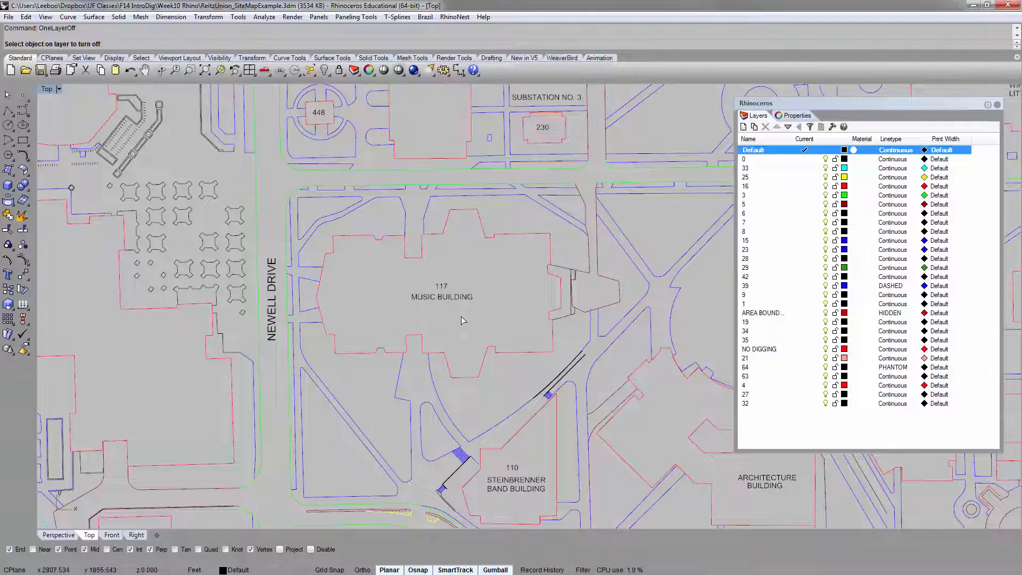
left_click(445, 290)
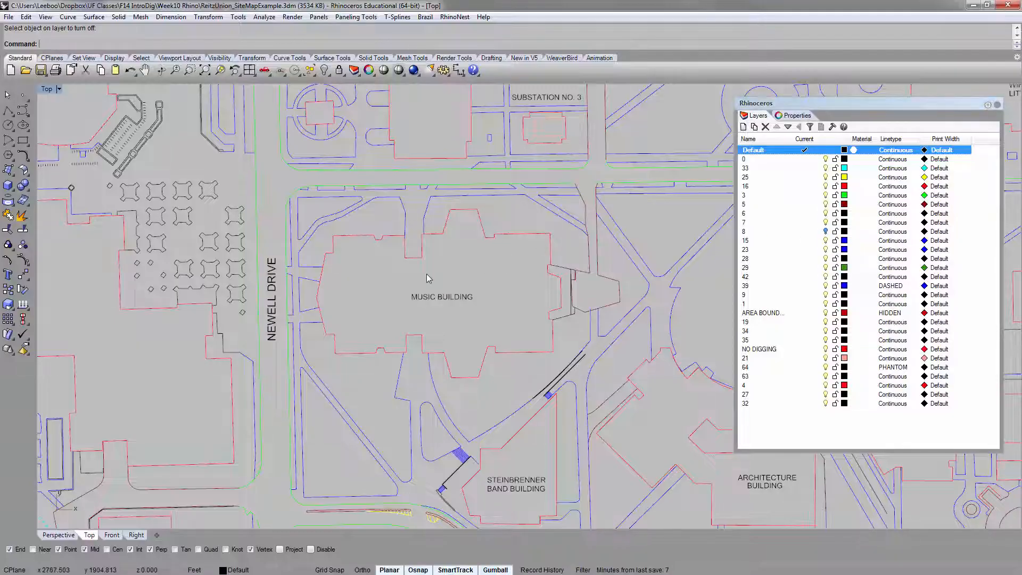
left_click(426, 297)
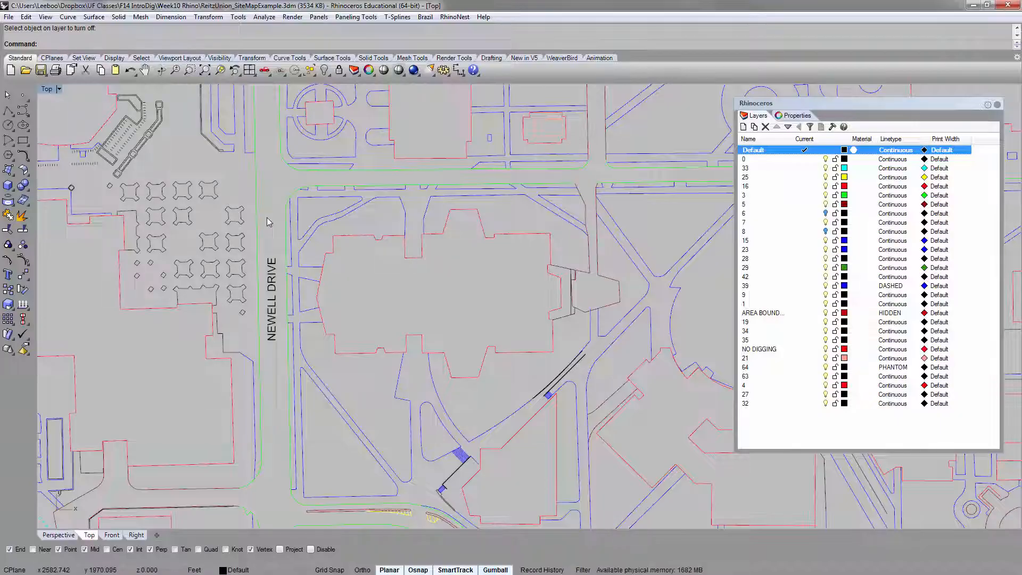
right_click(276, 189)
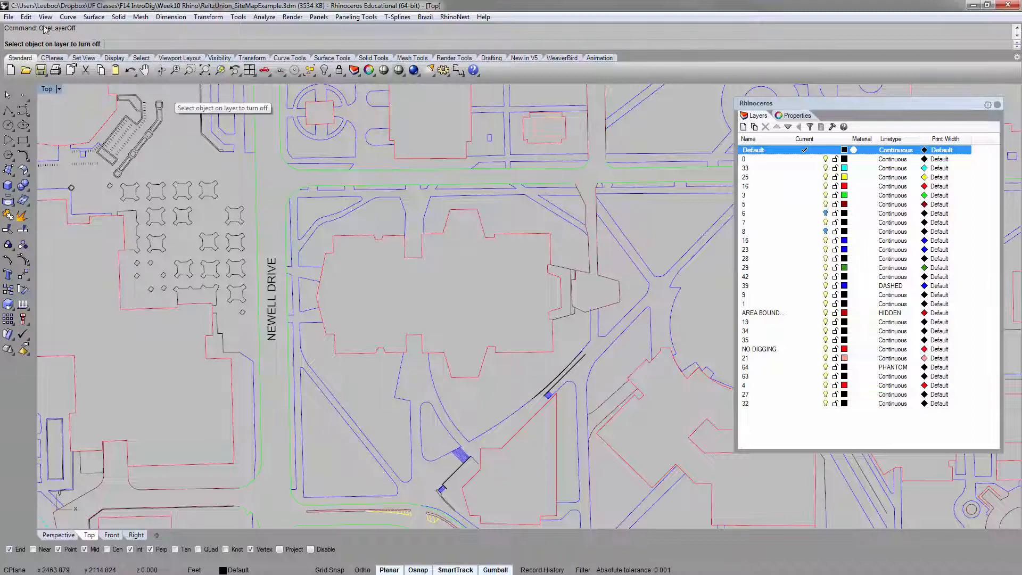
left_click(273, 280)
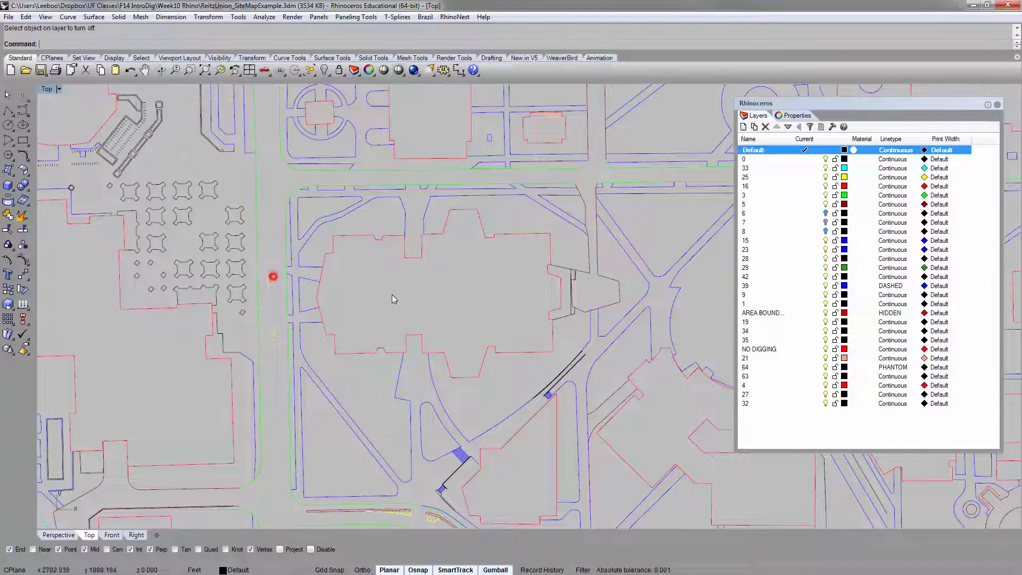
Turn off layers 28 and 42 by picking the black outline and short tick marks beside the large curved building with OneLayerOff.
scroll(372, 274, "down", 3)
scroll(303, 221, "up", 11)
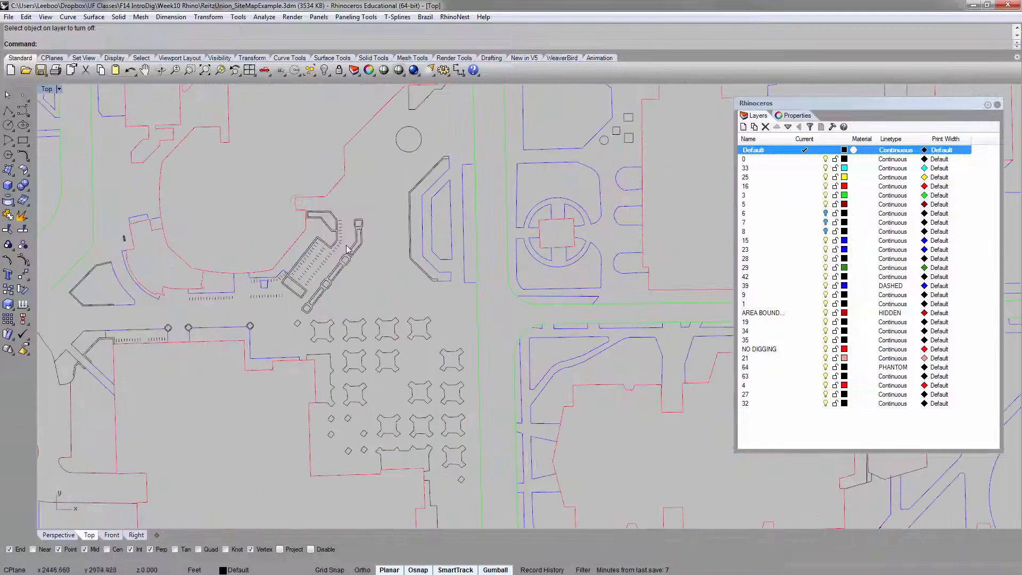
right_click(330, 246)
left_click(318, 243)
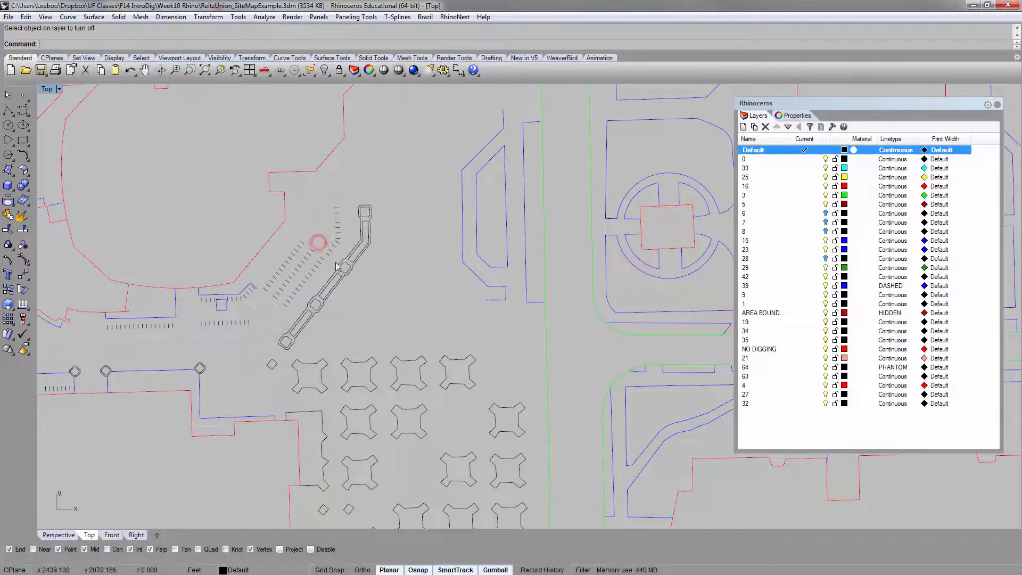
right_click(341, 266)
left_click(331, 249)
Try turning off the layer of the narrow angled structure beside the curved building, look over the map, and undo it.
right_click(356, 272)
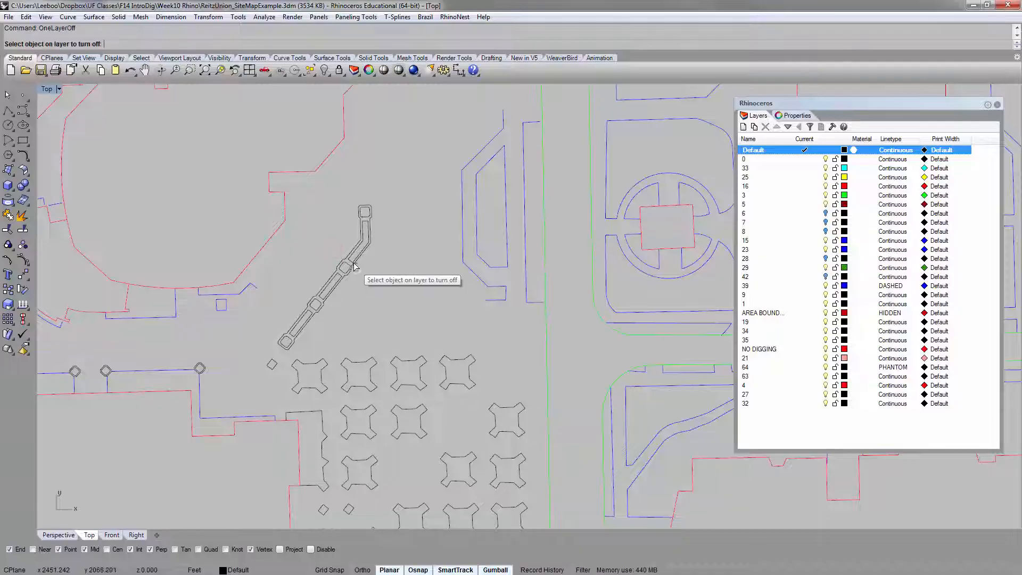
left_click(354, 263)
scroll(361, 251, "down", 6)
right_click_drag(284, 367, 425, 257)
right_click_drag(537, 298, 441, 269)
scroll(562, 232, "up", 14)
scroll(475, 236, "down", 8)
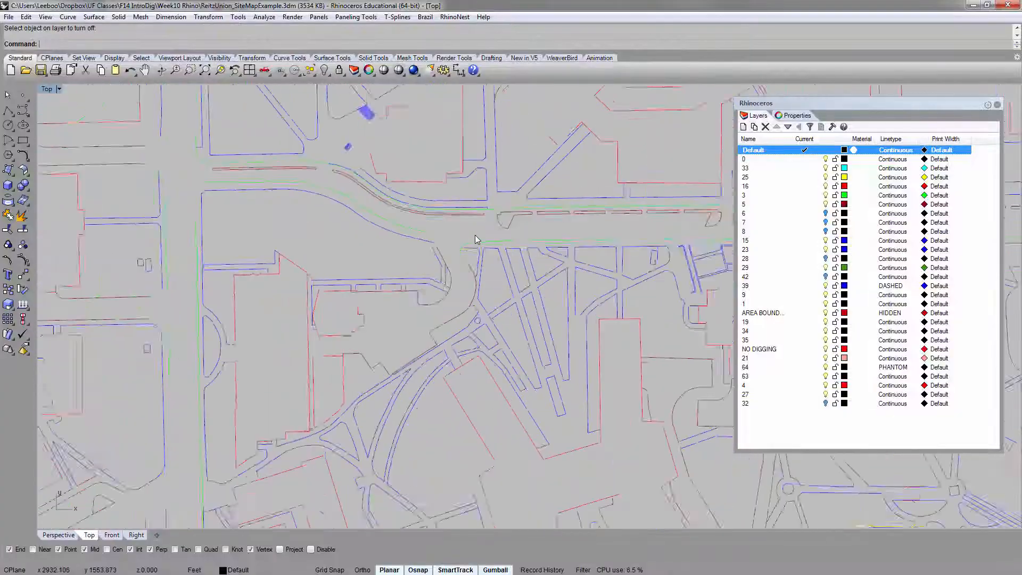
right_click_drag(391, 185, 452, 98)
right_click_drag(368, 281, 448, 298)
scroll(466, 240, "down", 3)
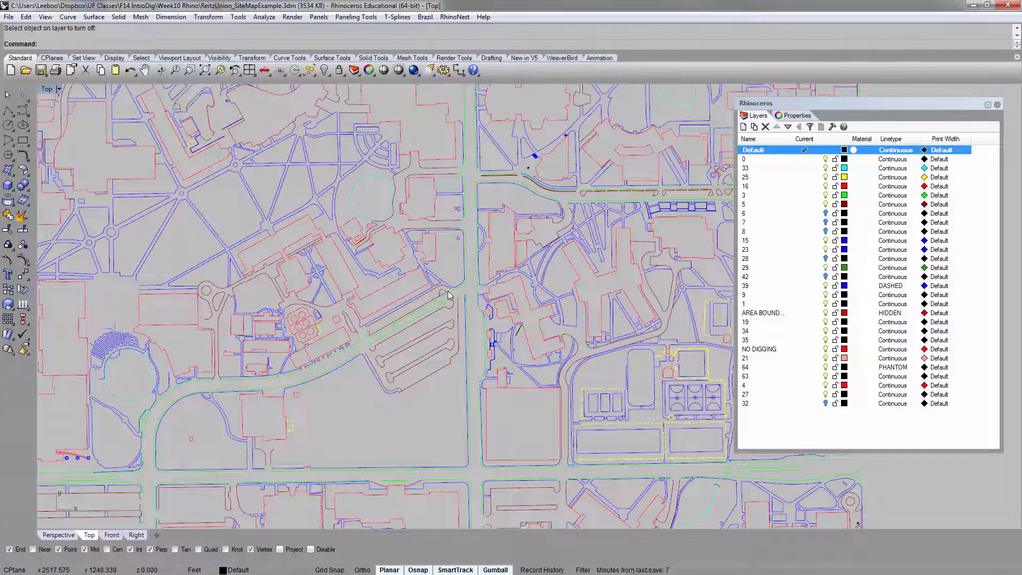
key("ctrl+z")
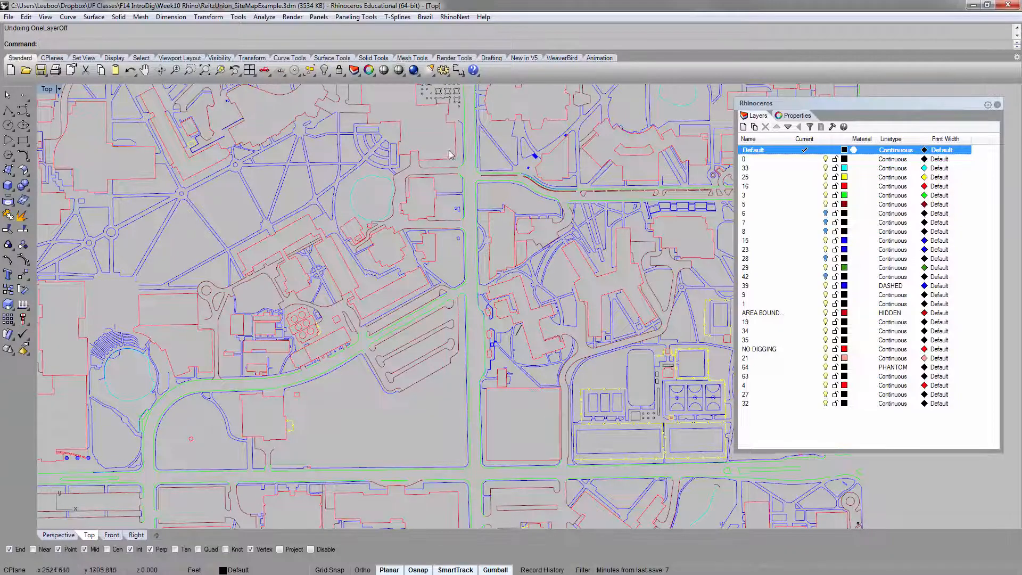
Turn off layer 32, which holds the star-shaped outlines and the narrow angled structure, with OneLayerOff.
right_click_drag(449, 151, 416, 248)
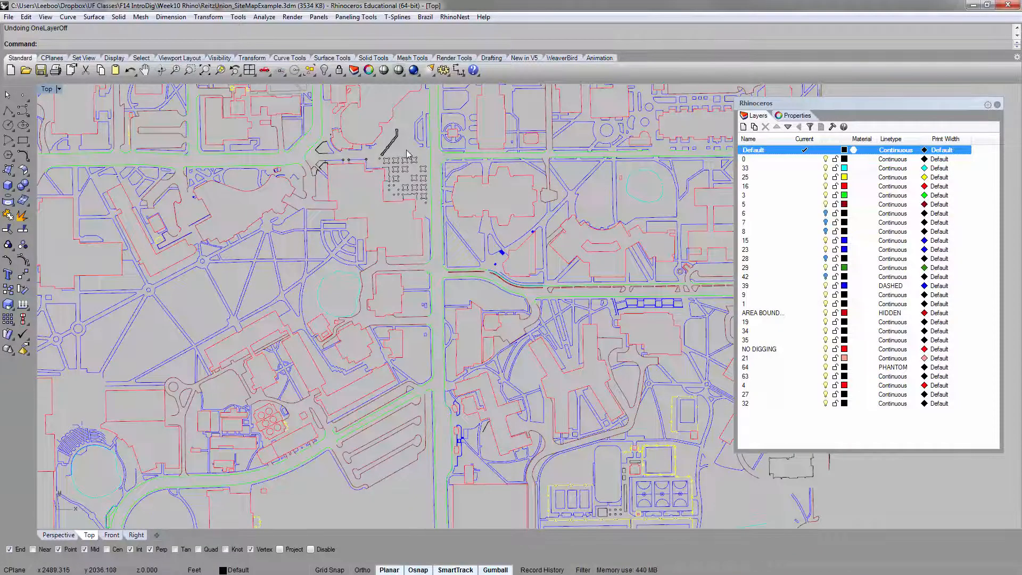
scroll(402, 146, "up", 5)
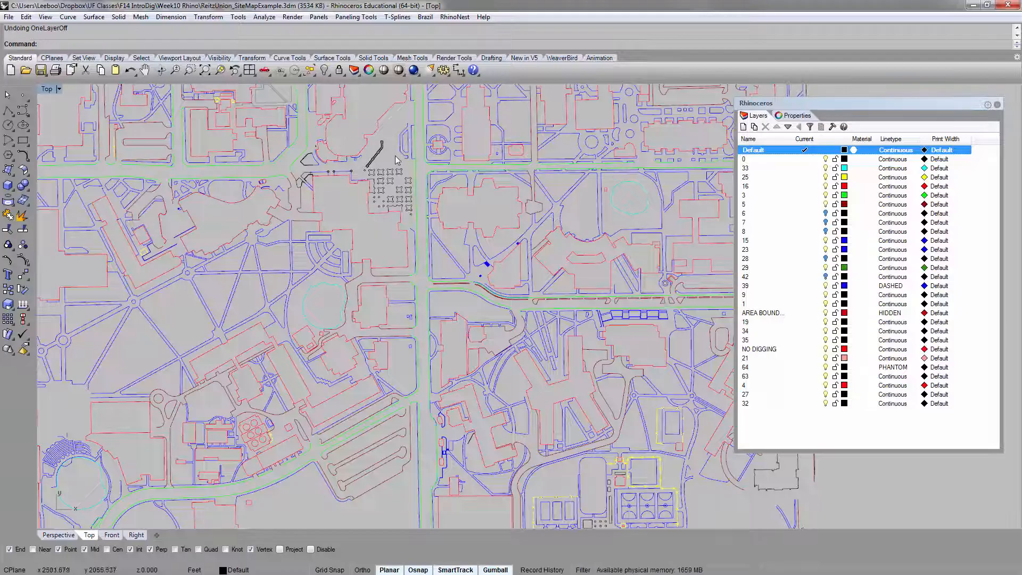
key("Return")
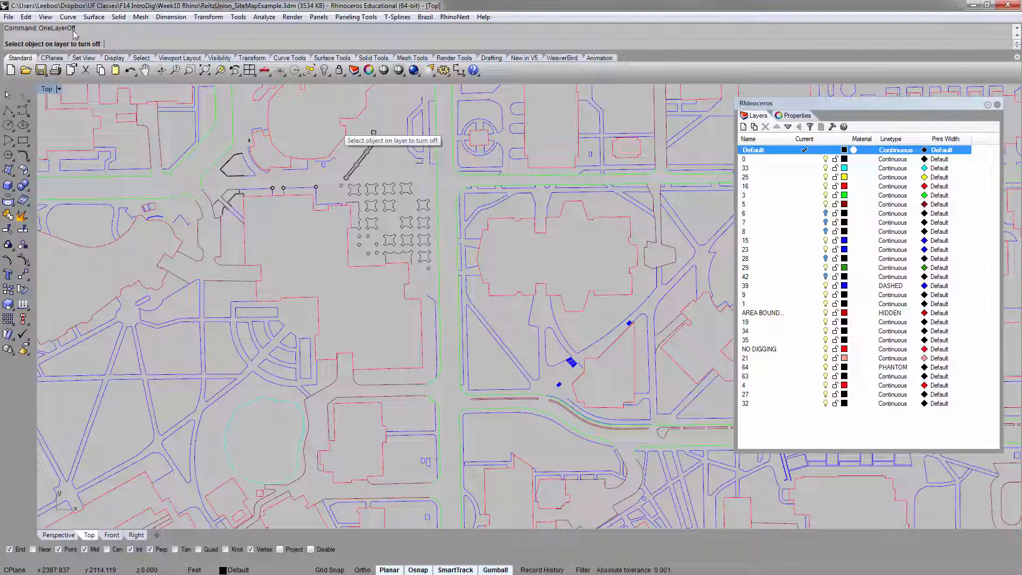
left_click(388, 184)
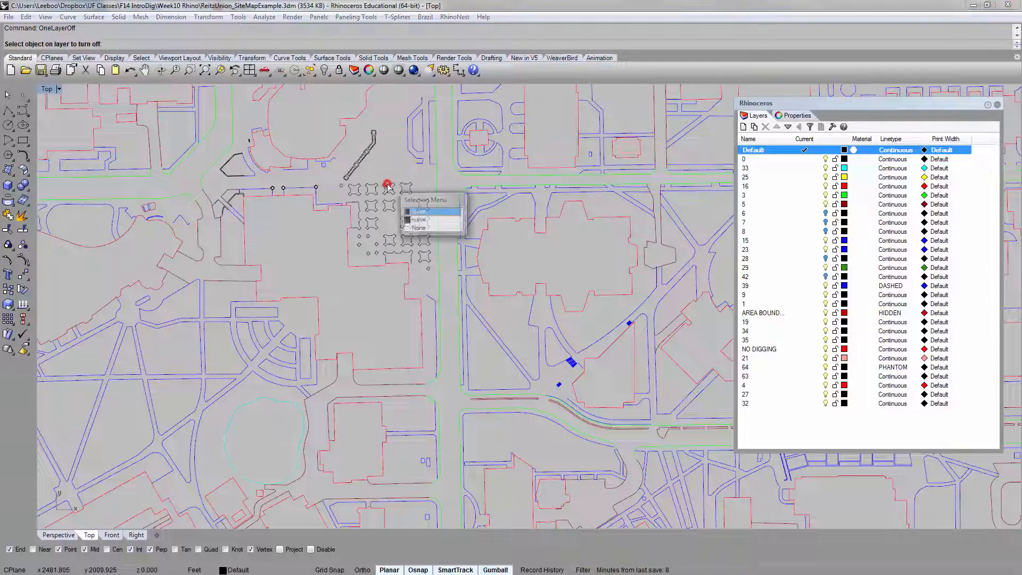
left_click(397, 152)
left_click(363, 153)
Turn off layer 25 by picking the yellow fence outline around the small building in the map's western part.
scroll(389, 176, "down", 6)
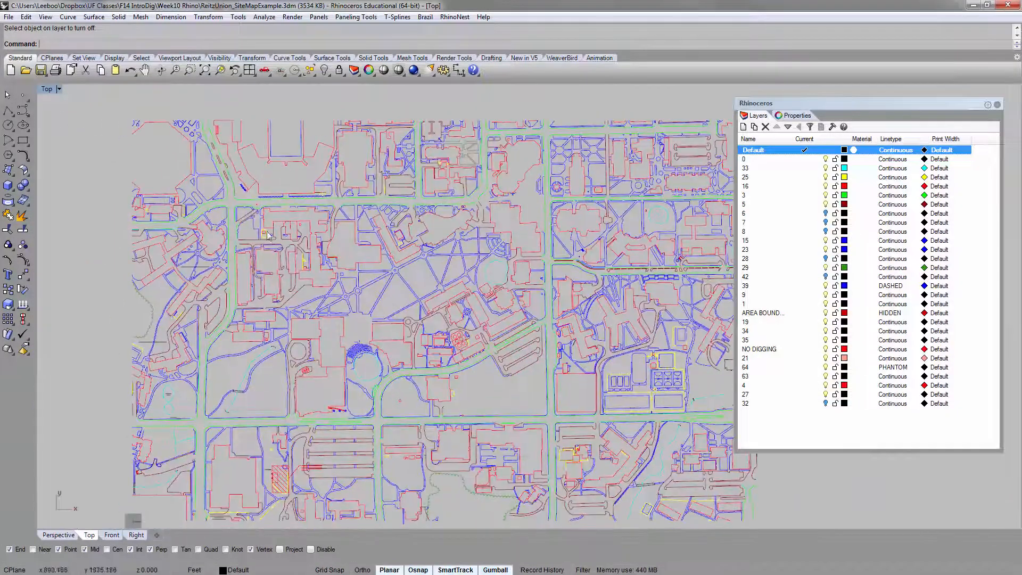
scroll(268, 234, "up", 6)
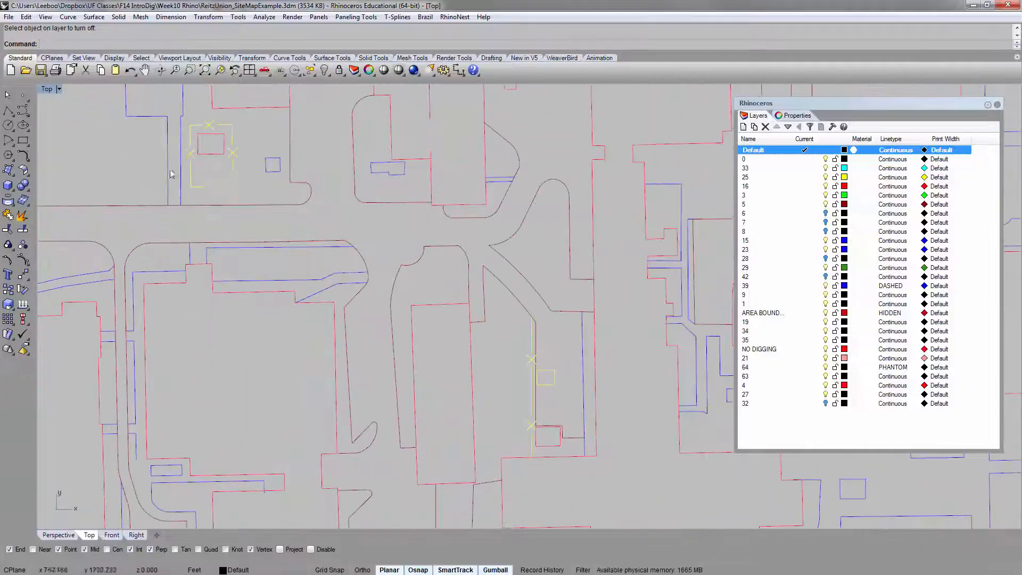
left_click(203, 186)
scroll(314, 241, "down", 4)
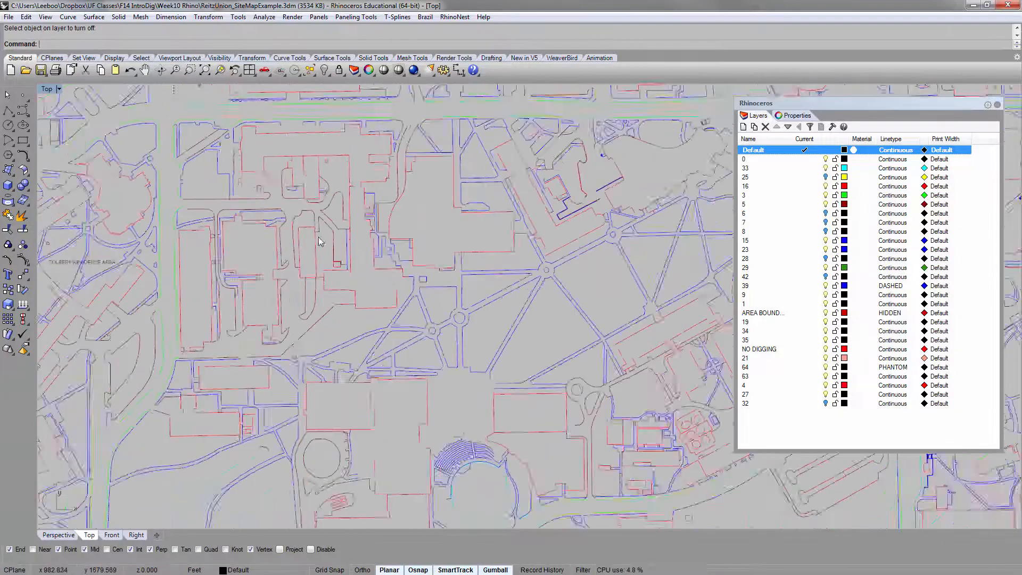
Turn off layer 29 by picking the irregular green outline along the map's southern edge with OneLayerOff.
scroll(320, 243, "down", 2)
scroll(341, 241, "up", 2)
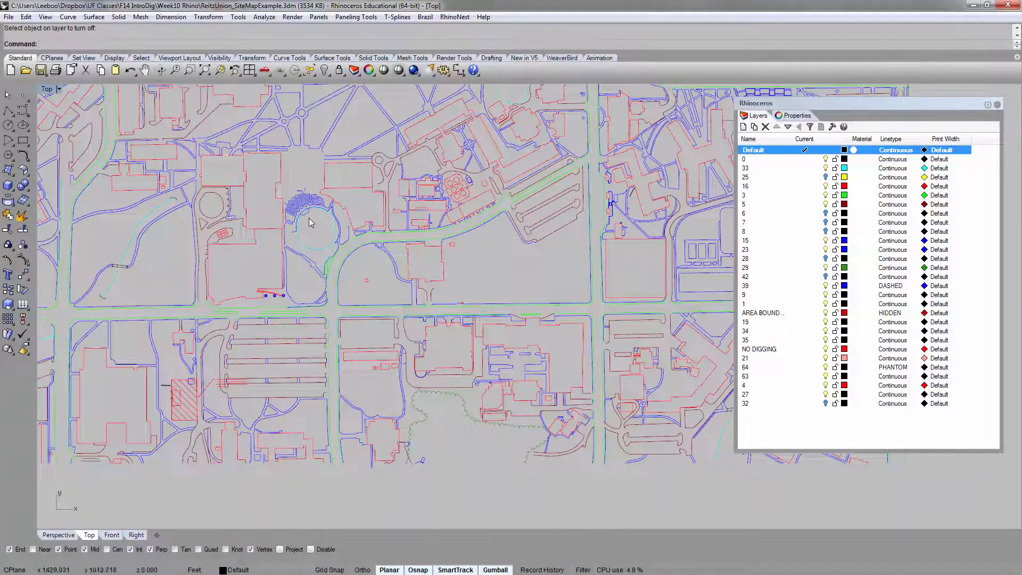
scroll(231, 241, "up", 4)
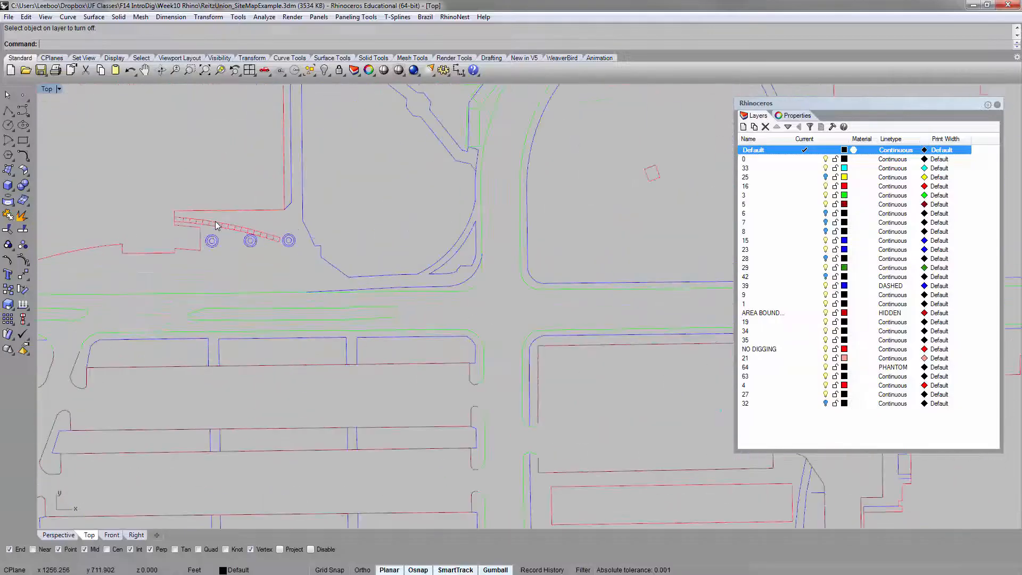
scroll(231, 241, "down", 8)
right_click_drag(458, 291, 386, 288)
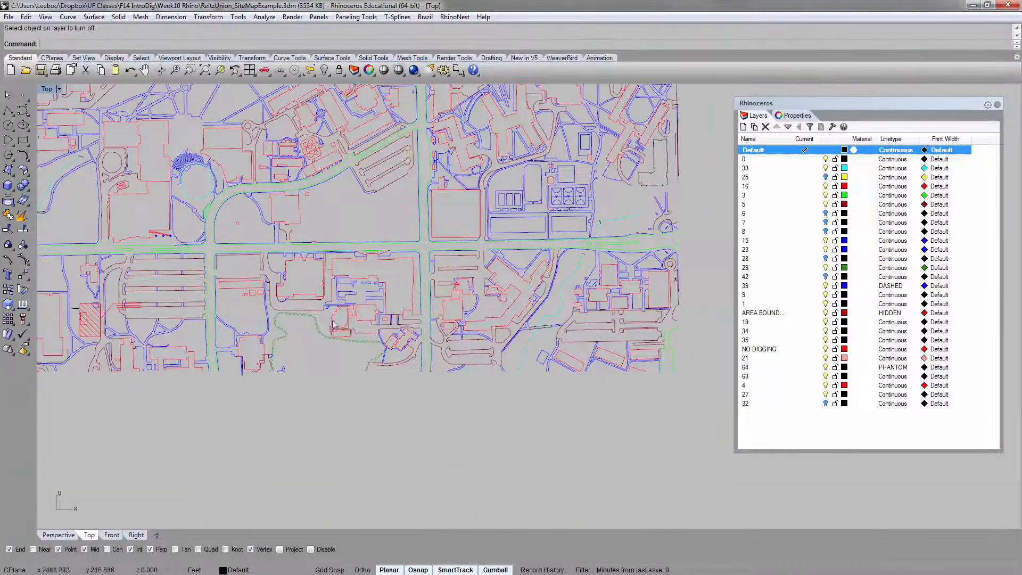
scroll(287, 318, "up", 8)
right_click(291, 316)
left_click(291, 317)
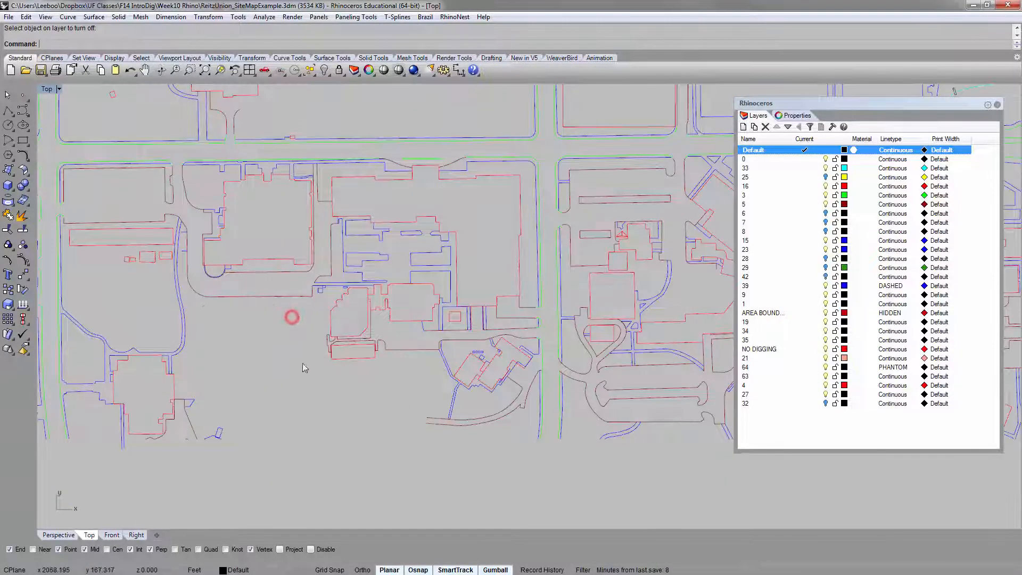
Examine the remaining linework across the campus map for further unneeded layers.
scroll(303, 359, "down", 6)
right_click_drag(445, 261, 380, 291)
scroll(270, 348, "up", 6)
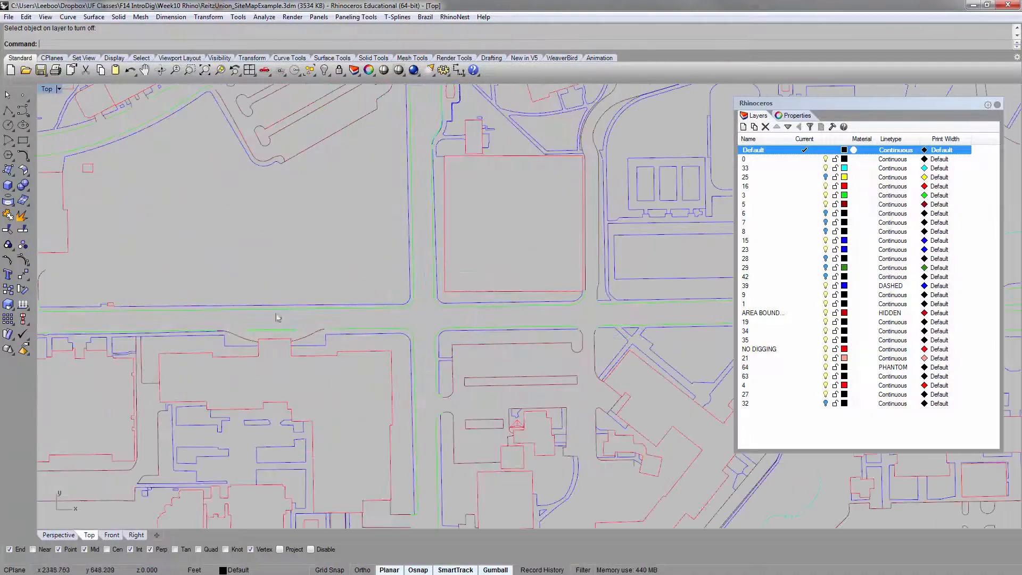
scroll(401, 299, "down", 10)
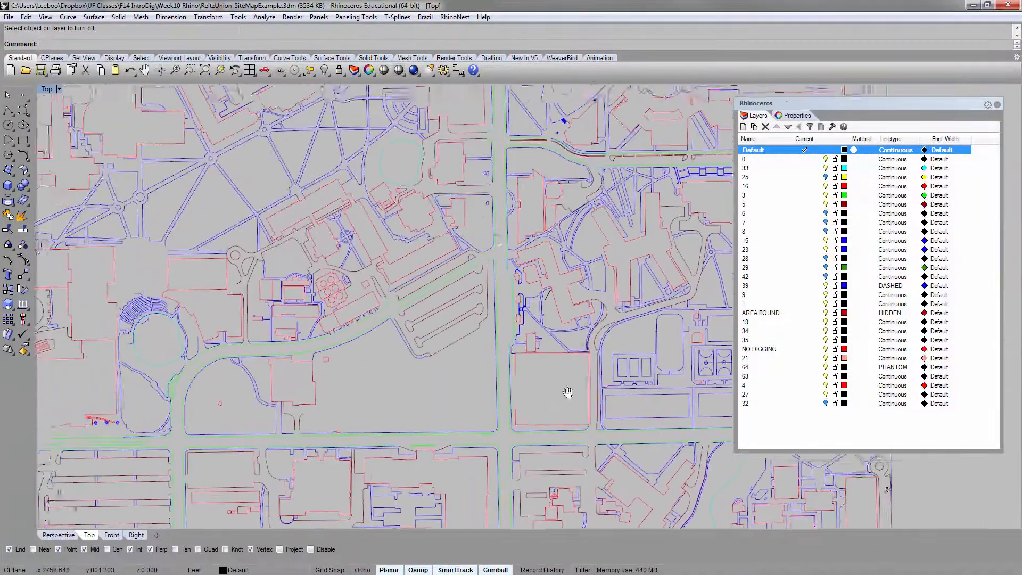
scroll(459, 291, "up", 3)
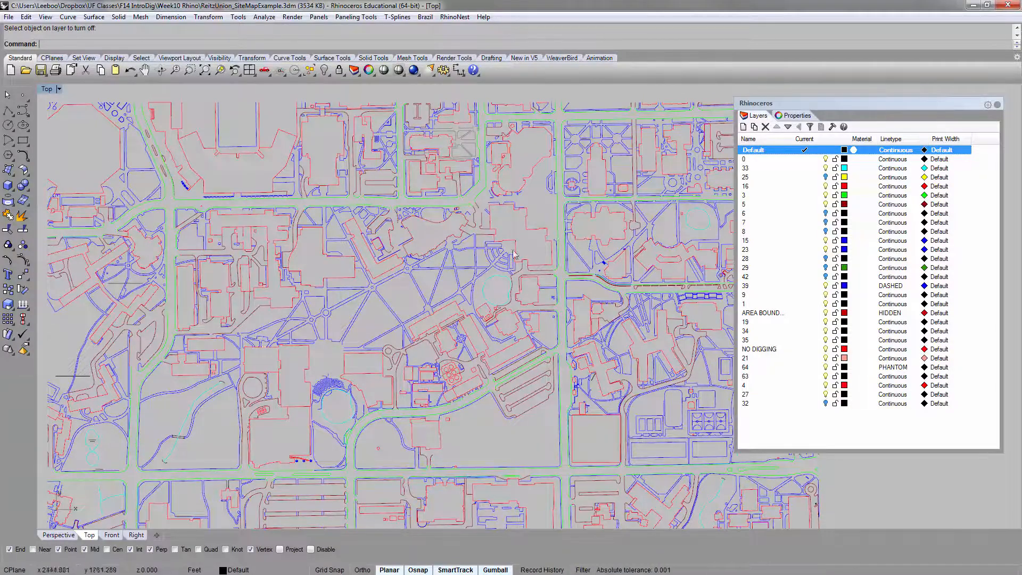
scroll(492, 242, "down", 3)
scroll(426, 286, "up", 3)
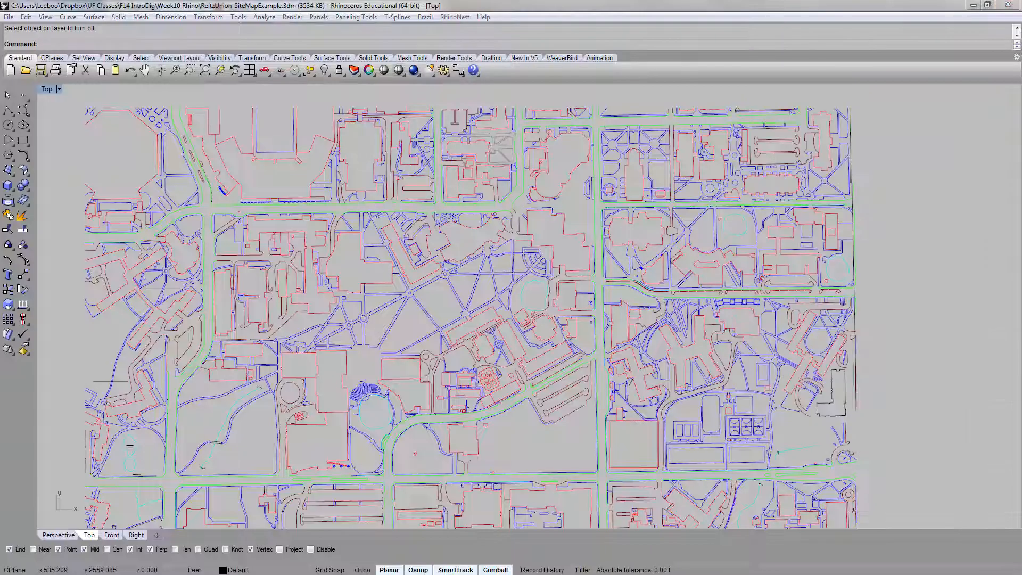
Try layer 25 as the current layer, restore Default as current, and turn layer 25 off.
left_click(419, 4)
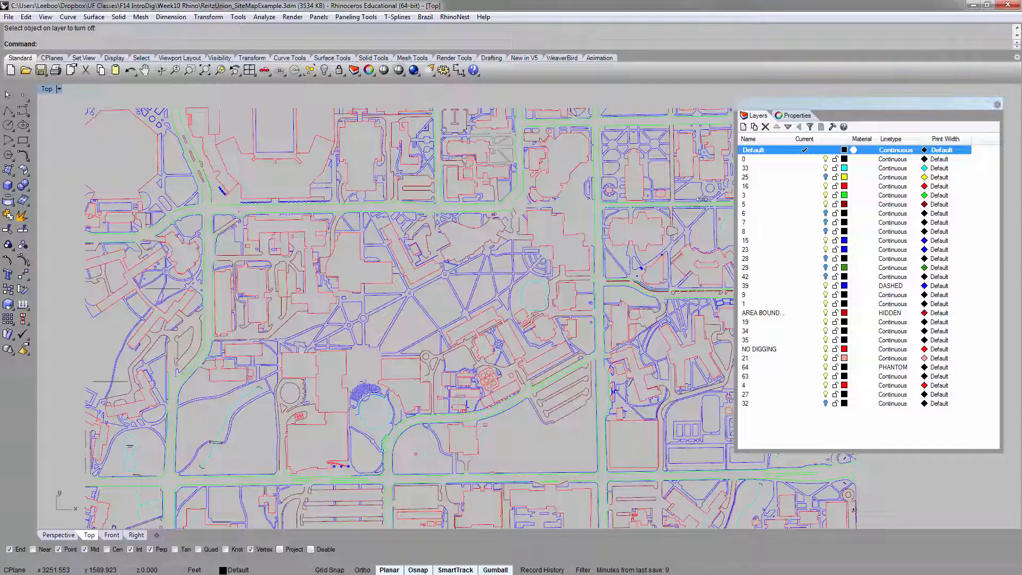
left_click(805, 177)
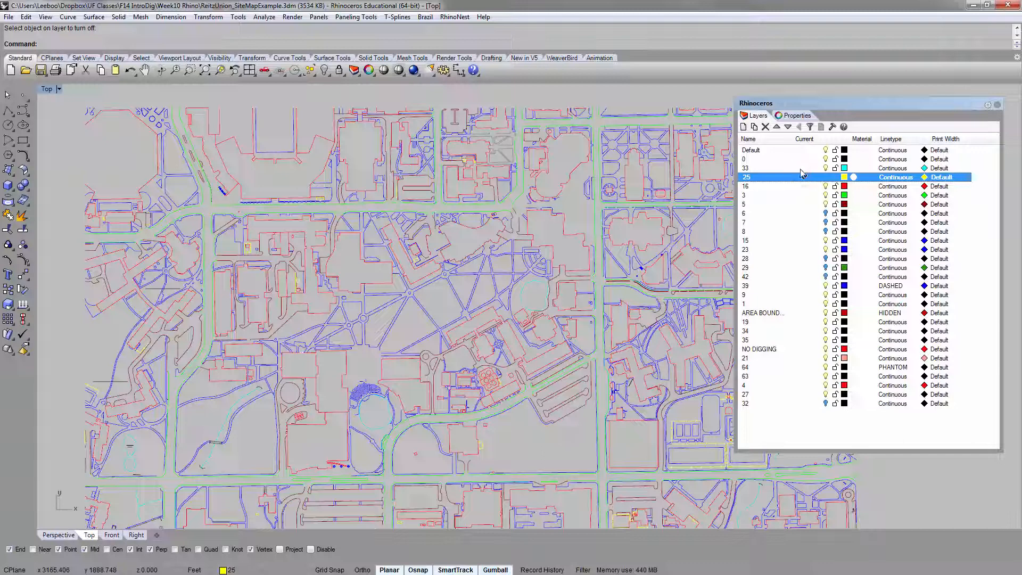
left_click(822, 149)
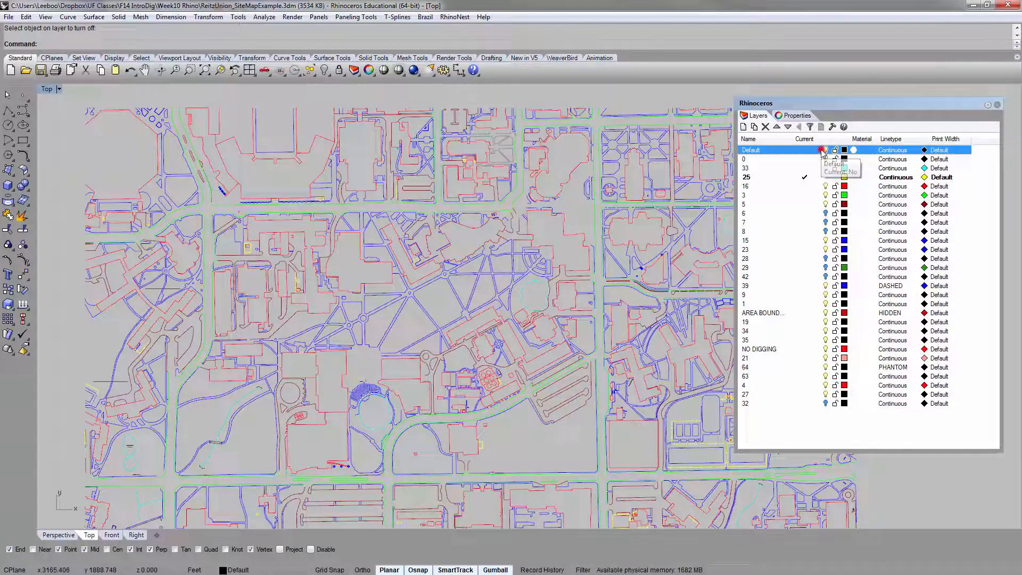
left_click(830, 177)
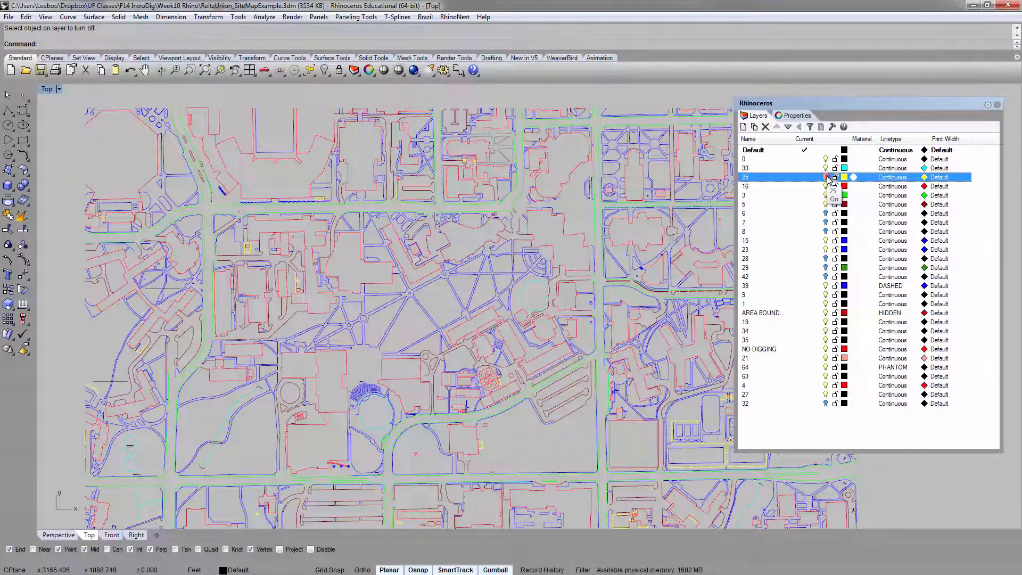
Move layer 25 down the layer list to sit directly above layer 32.
left_click(818, 429)
left_click(758, 178)
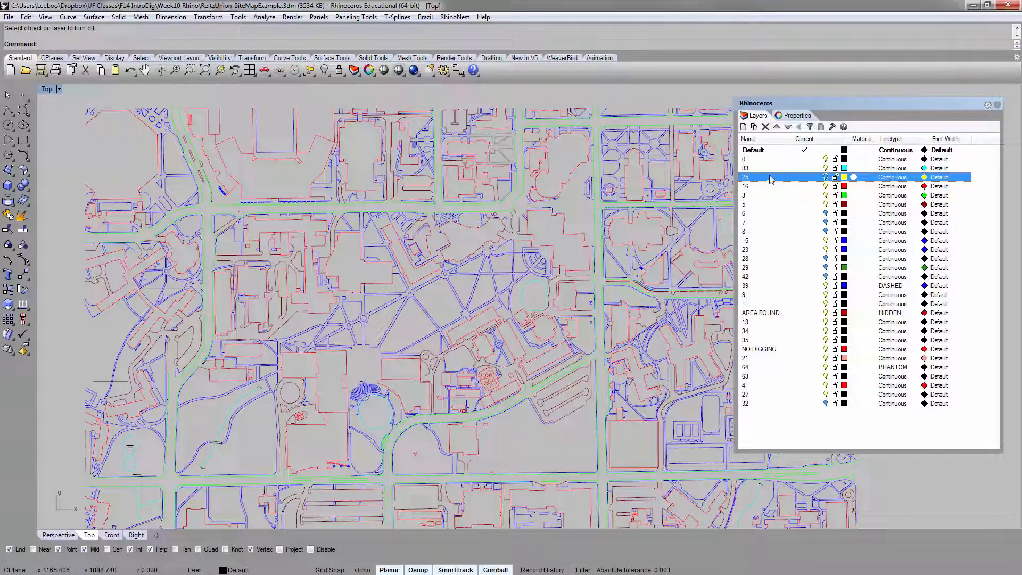
left_click(788, 128)
left_click(788, 128)
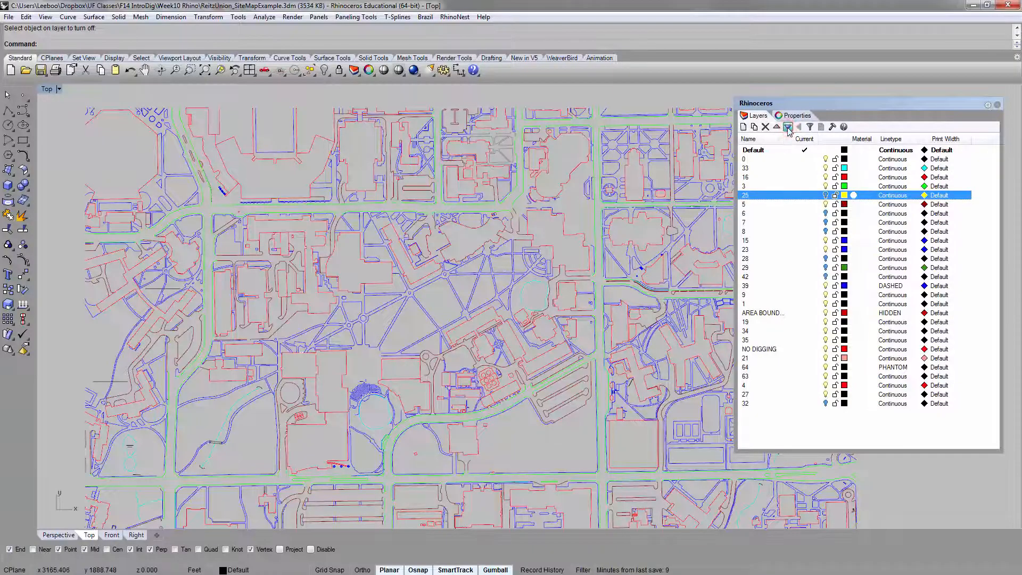
left_click(788, 128)
left_click(788, 128)
left_click(788, 127)
left_click(789, 128)
left_click(789, 128)
left_click(789, 128)
left_click(788, 128)
left_click(788, 128)
left_click(788, 128)
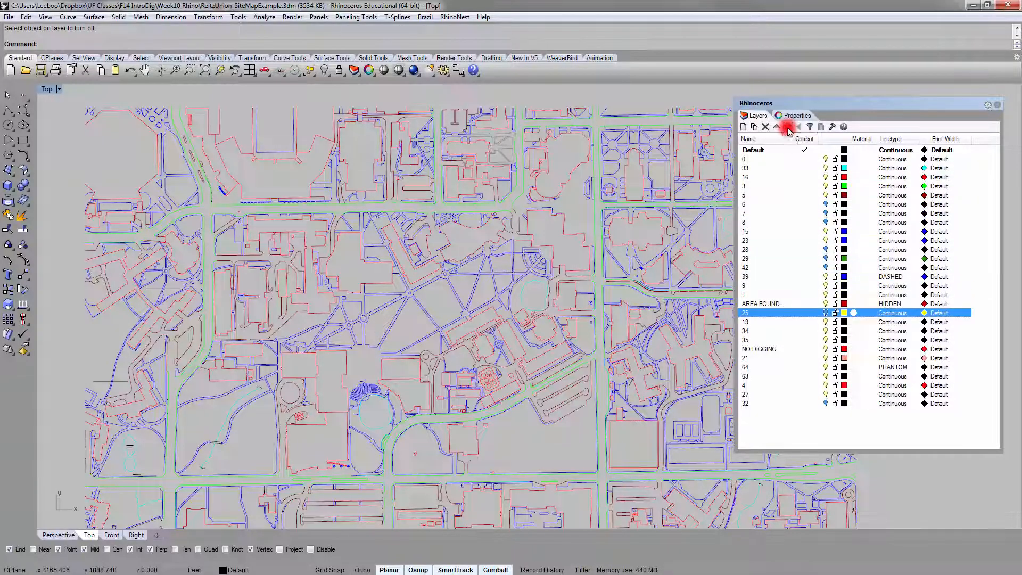
left_click(788, 128)
left_click(788, 128)
left_click(788, 128)
left_click(789, 128)
left_click(788, 128)
left_click(788, 127)
left_click(788, 128)
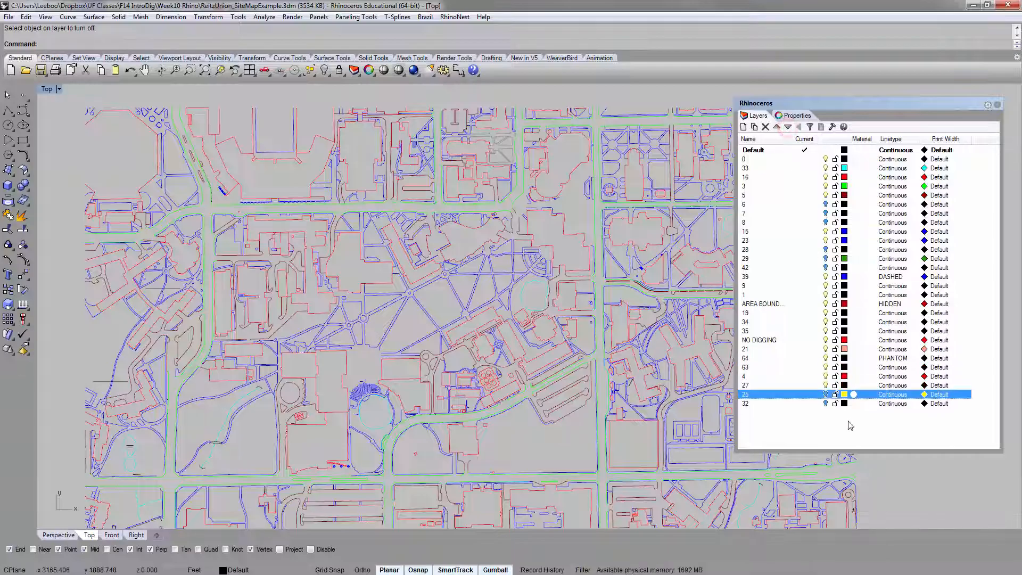
left_click(815, 423)
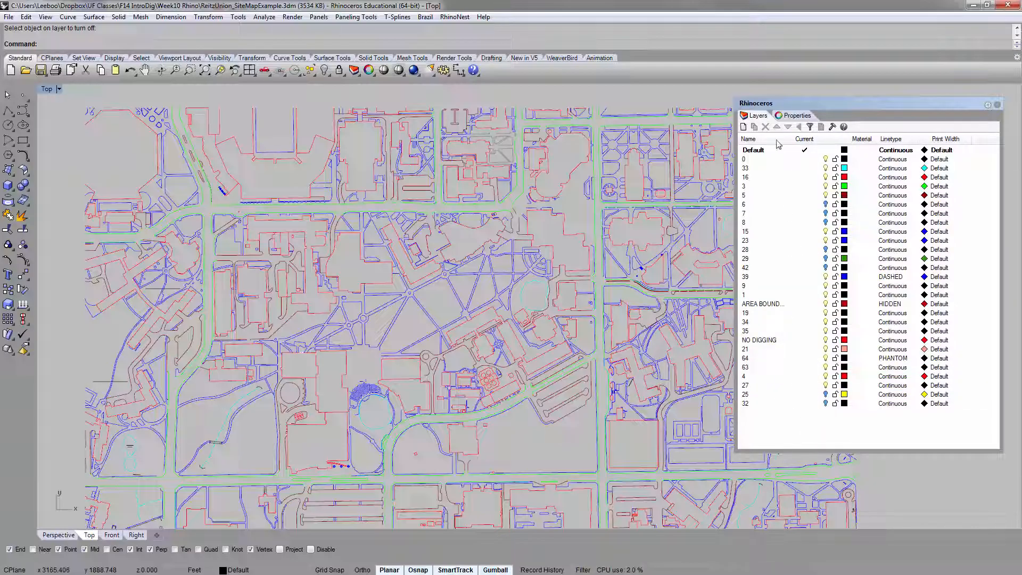
Undo the stray layer creation and create a new layer named Unused at the end of the list.
key("ctrl+z")
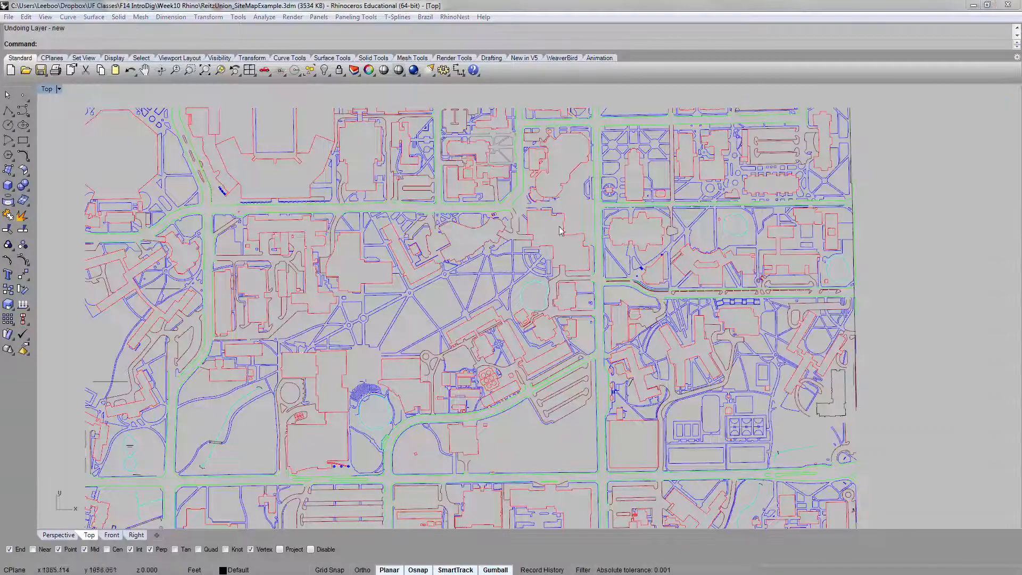
left_click(776, 432)
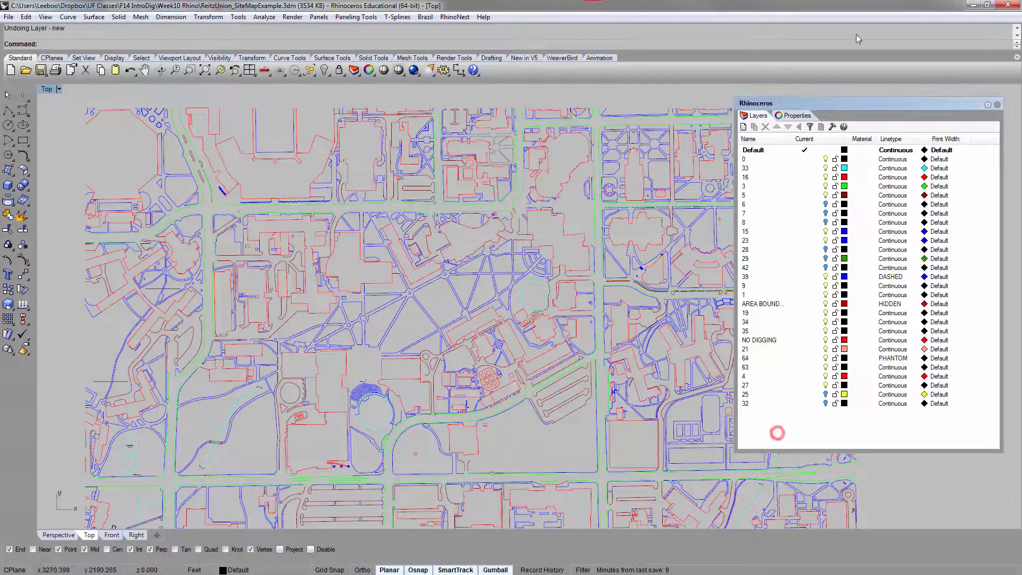
left_click(744, 128)
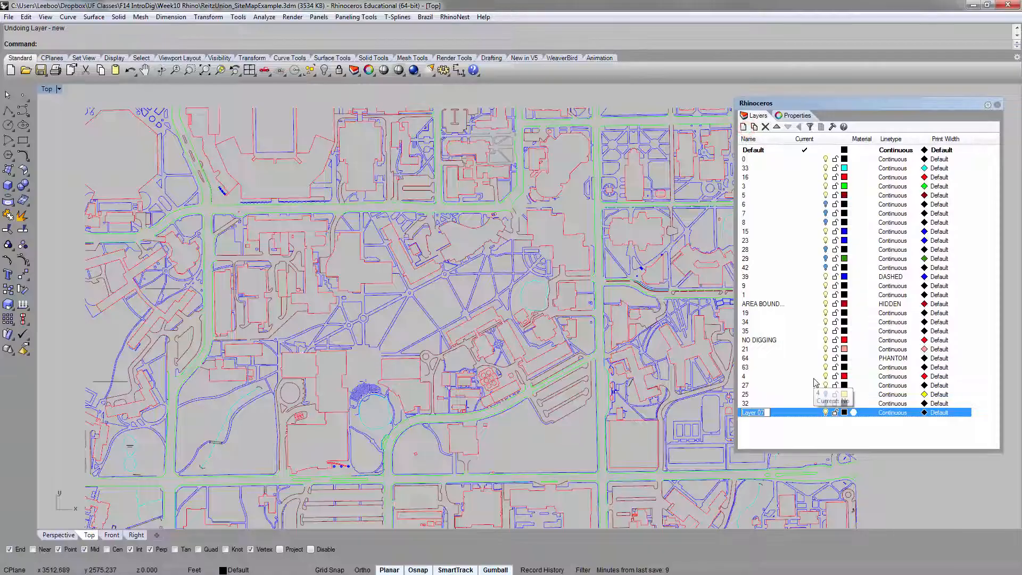
type("Unused")
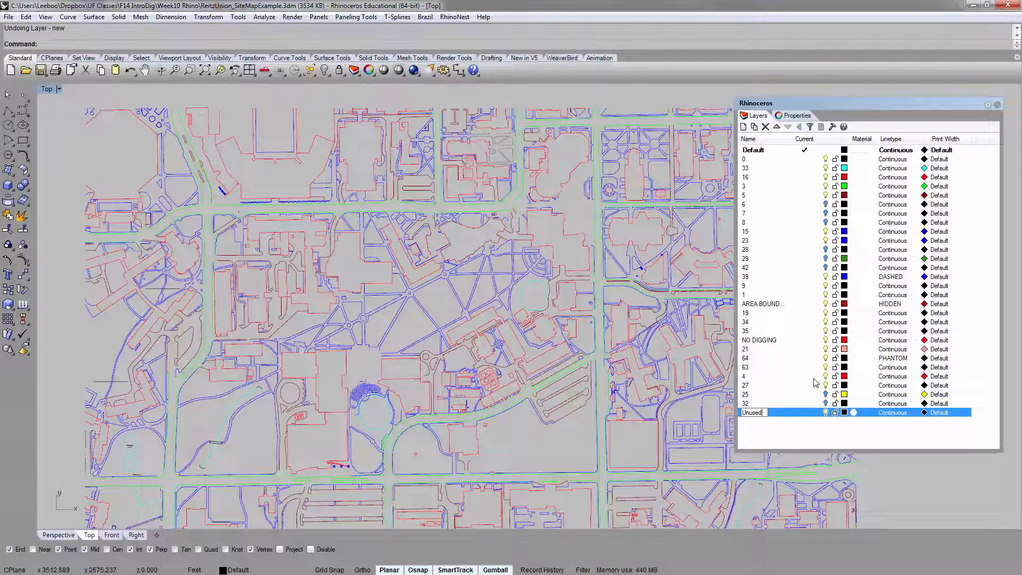
key("Return")
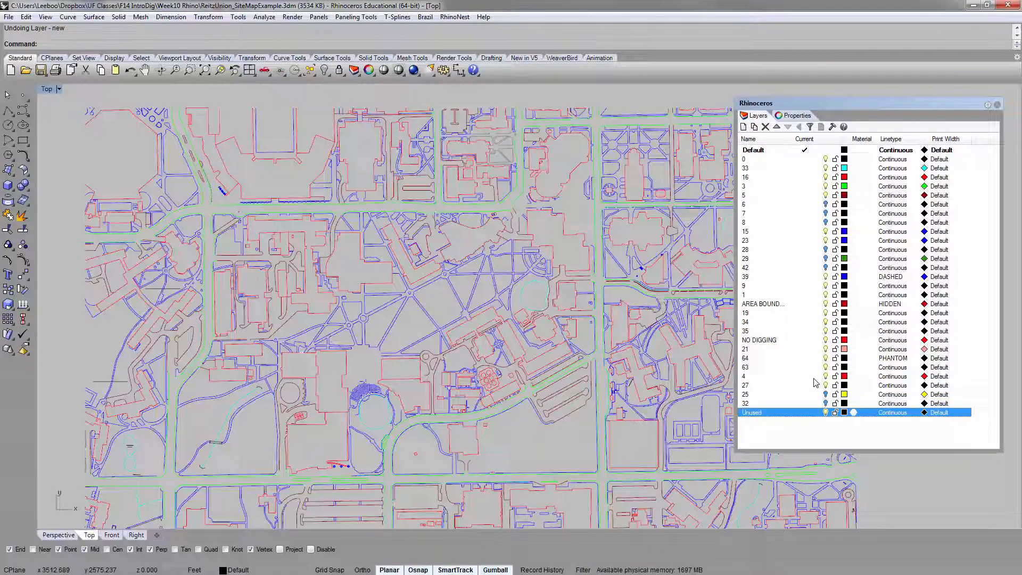
Nest layers 25 and 32 as sublayers of Unused.
left_click(779, 404)
left_click(778, 394, "shift")
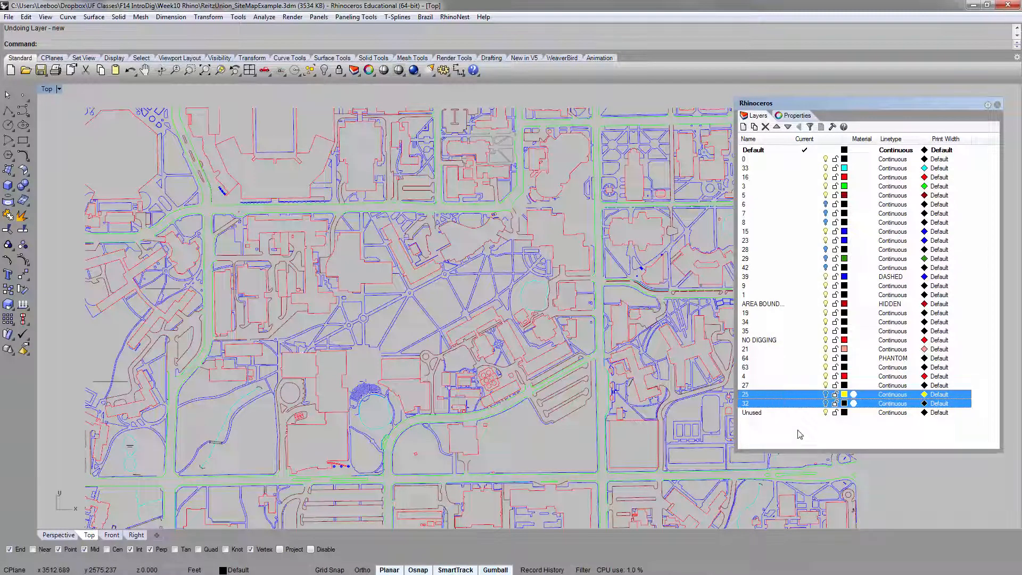
left_click_drag(789, 394, 796, 415)
left_click(787, 430)
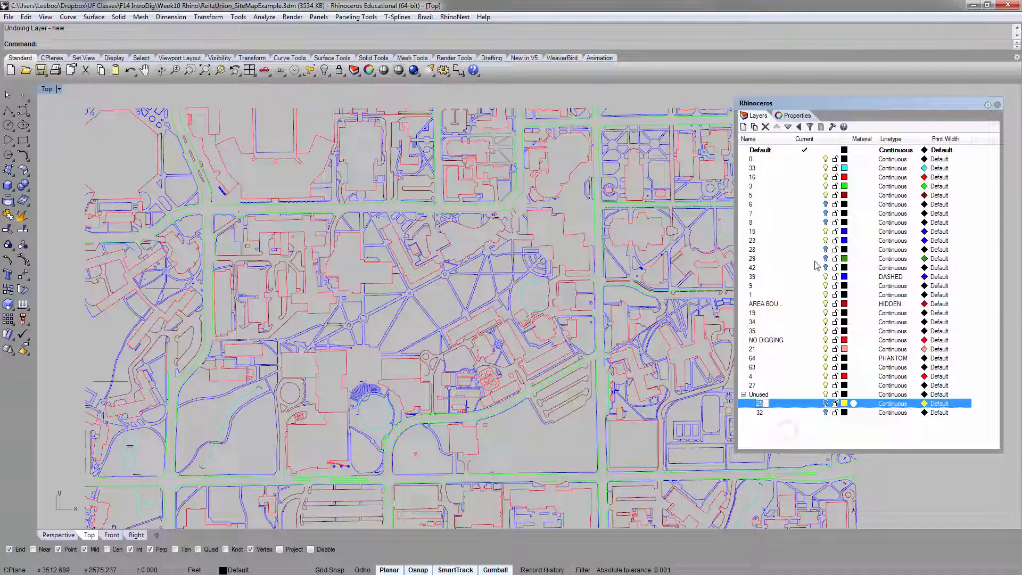
left_click(794, 249)
double_click(784, 251)
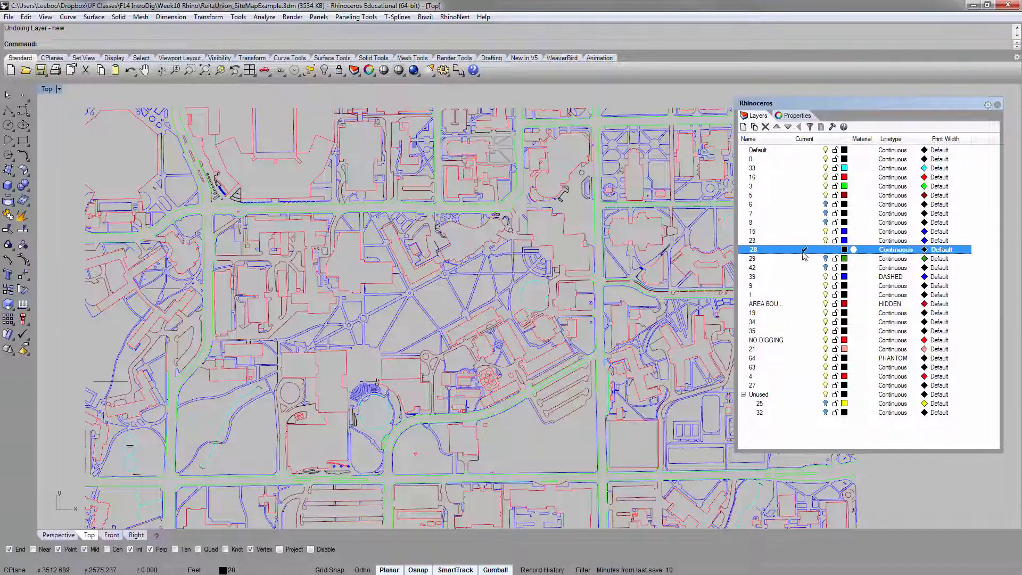
left_click(817, 149)
left_click(804, 441)
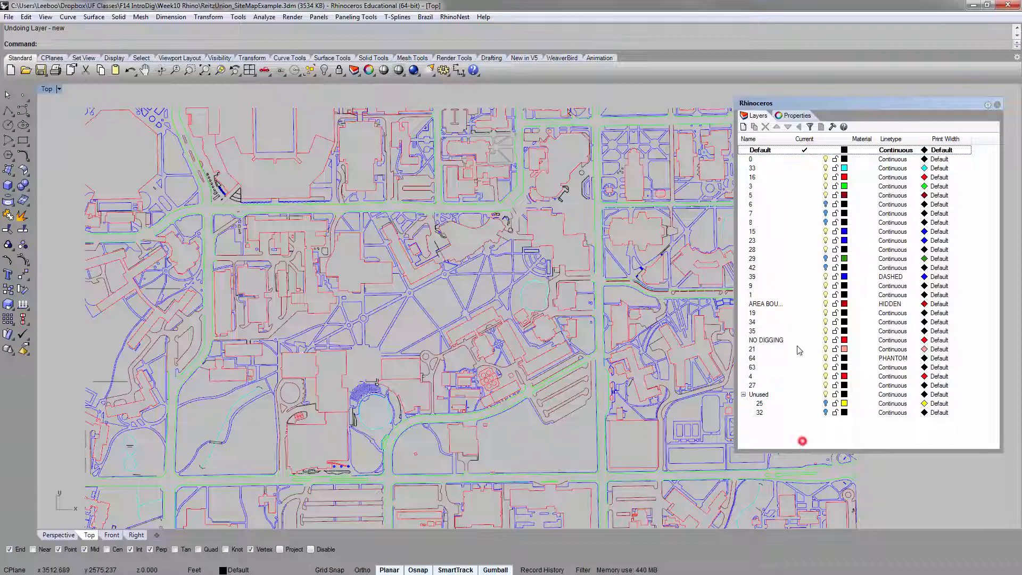
left_click(826, 250)
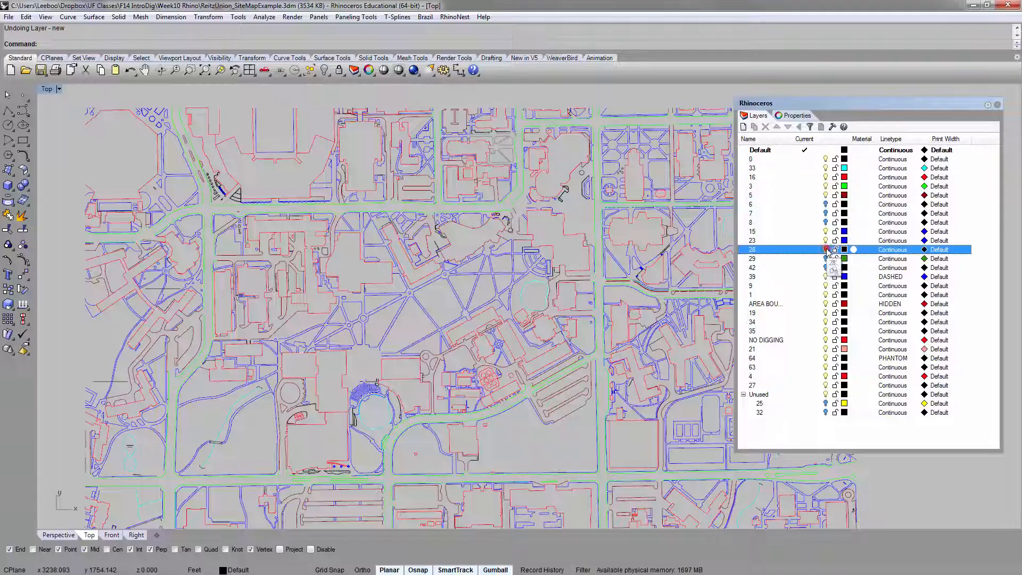
left_click(811, 433)
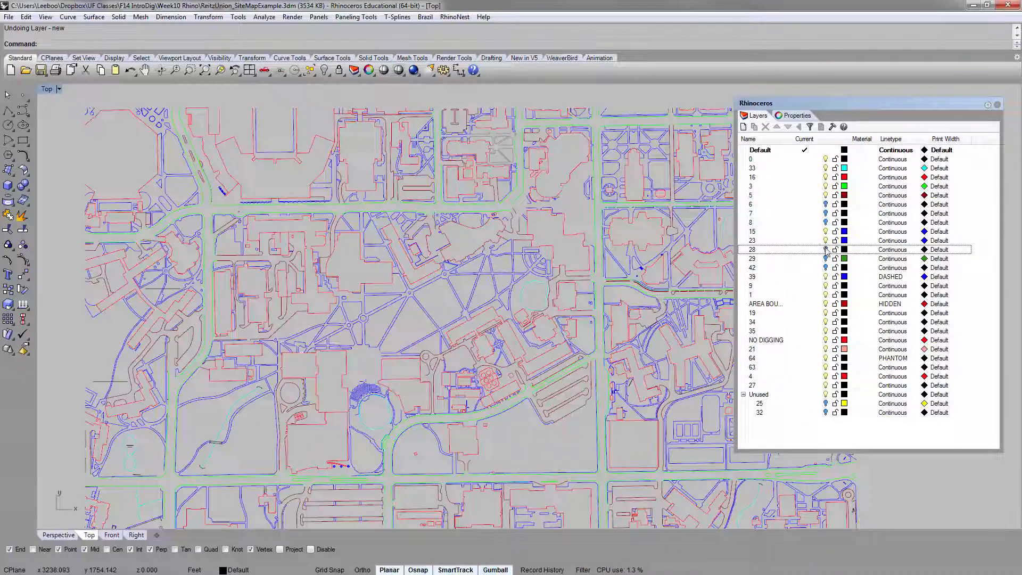
Narrow the layer list's Current column and nest layers 28, 29 and 42 under Unused.
left_click(753, 251)
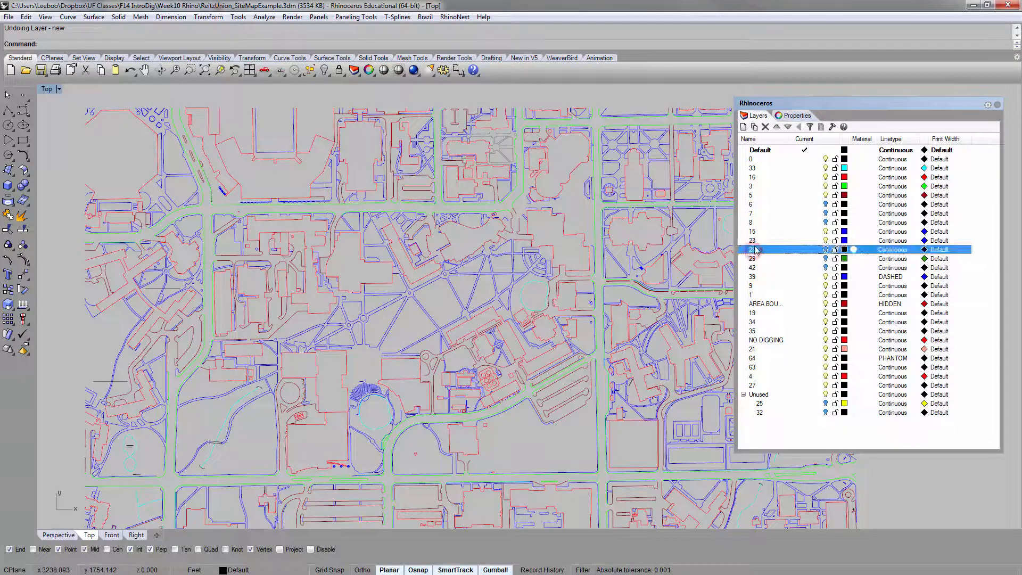
left_click_drag(789, 138, 795, 138)
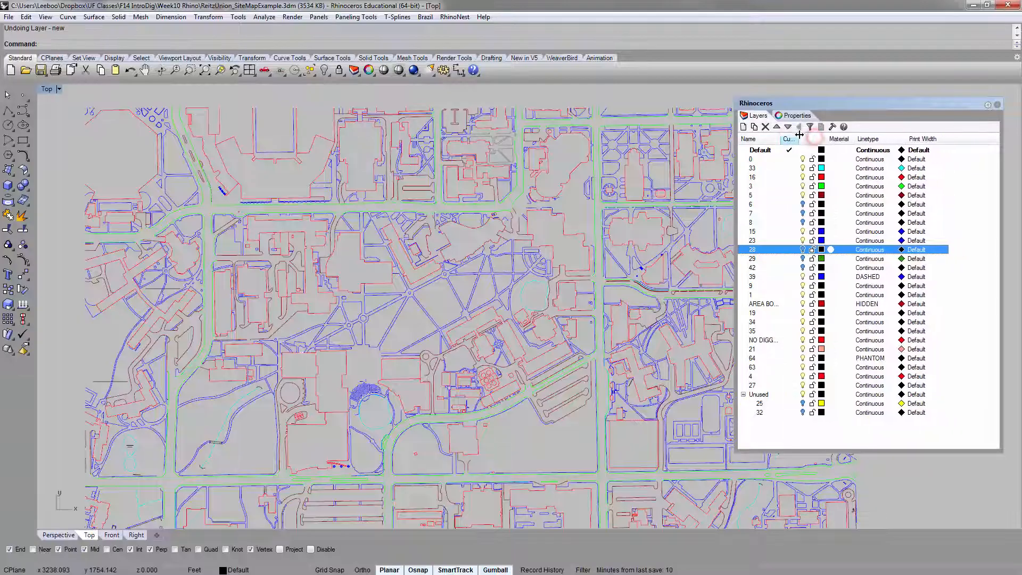
left_click(757, 267, "shift")
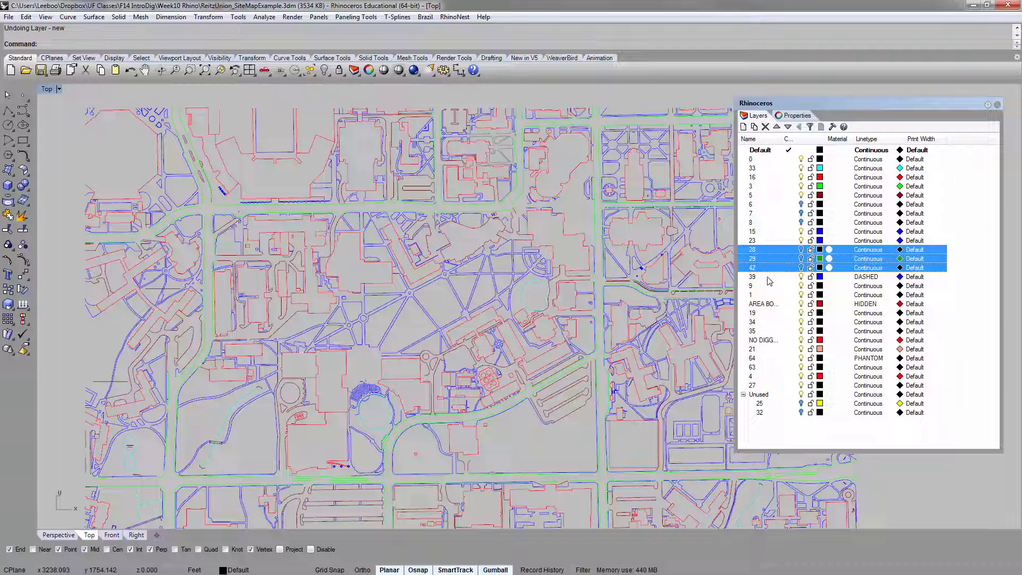
left_click(771, 426)
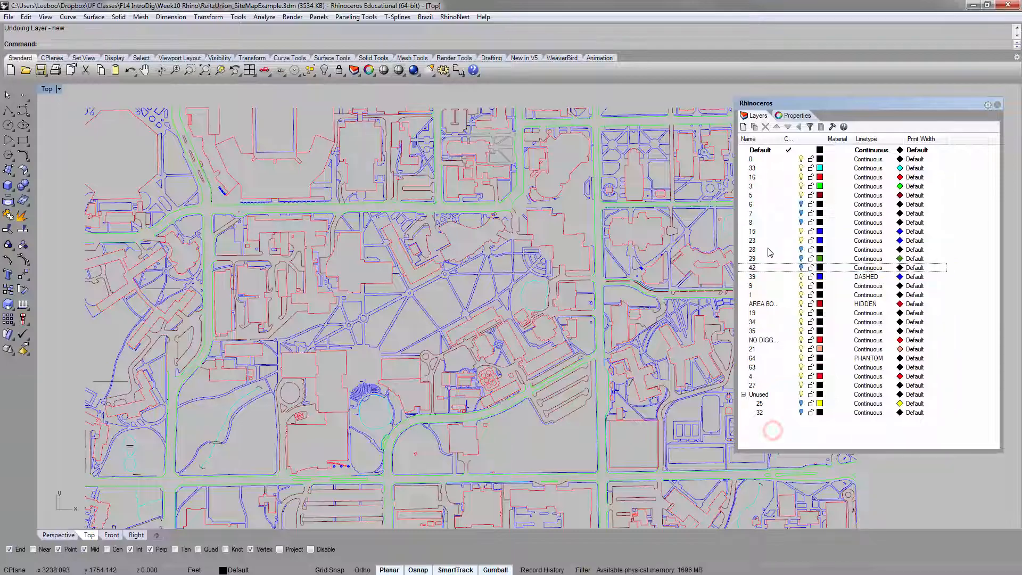
left_click(767, 251)
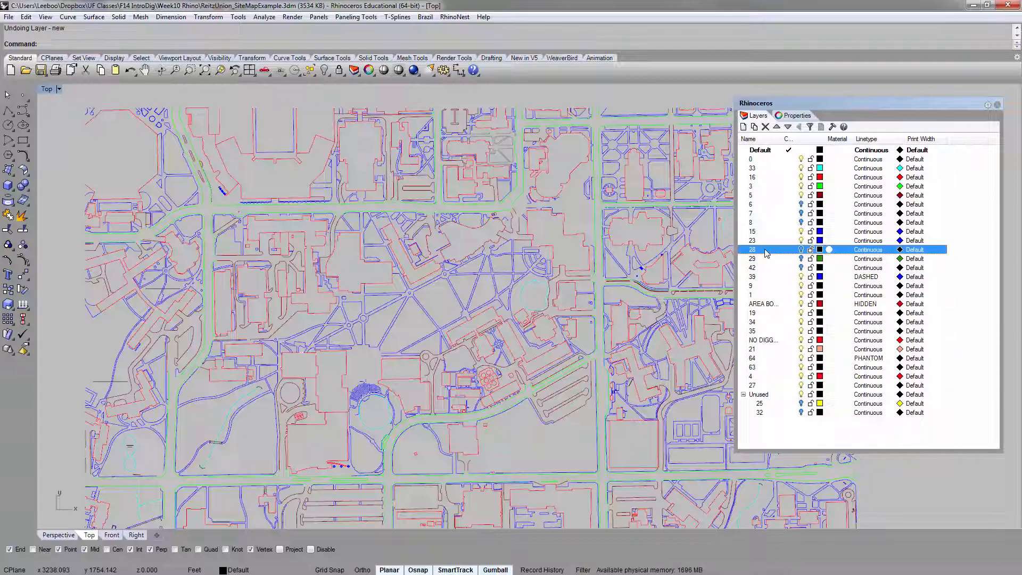
left_click(763, 268, "shift")
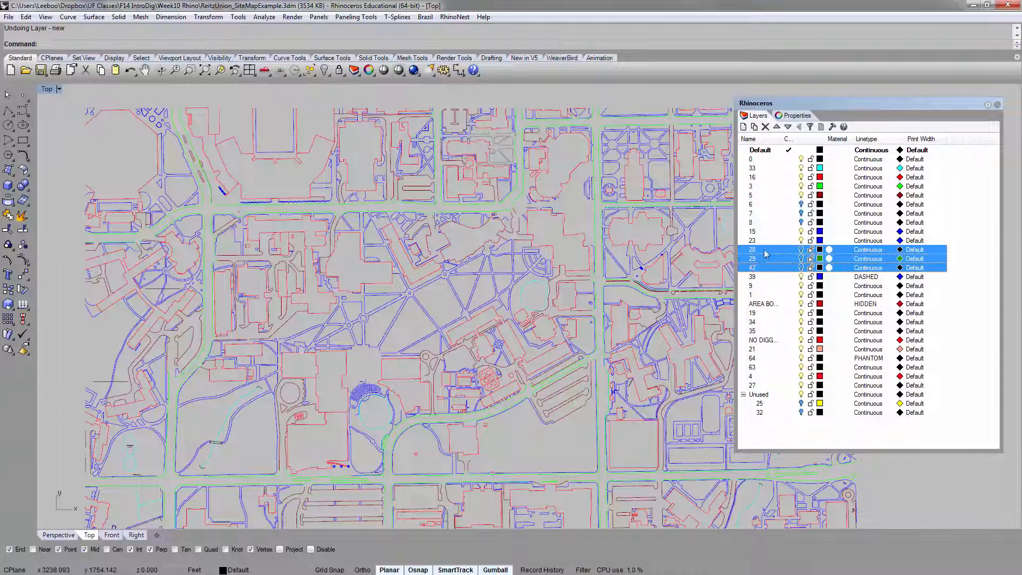
left_click_drag(765, 250, 769, 396)
left_click(772, 429)
Nest layers 6, 7 and 8 under the Unused layer.
left_click(752, 204)
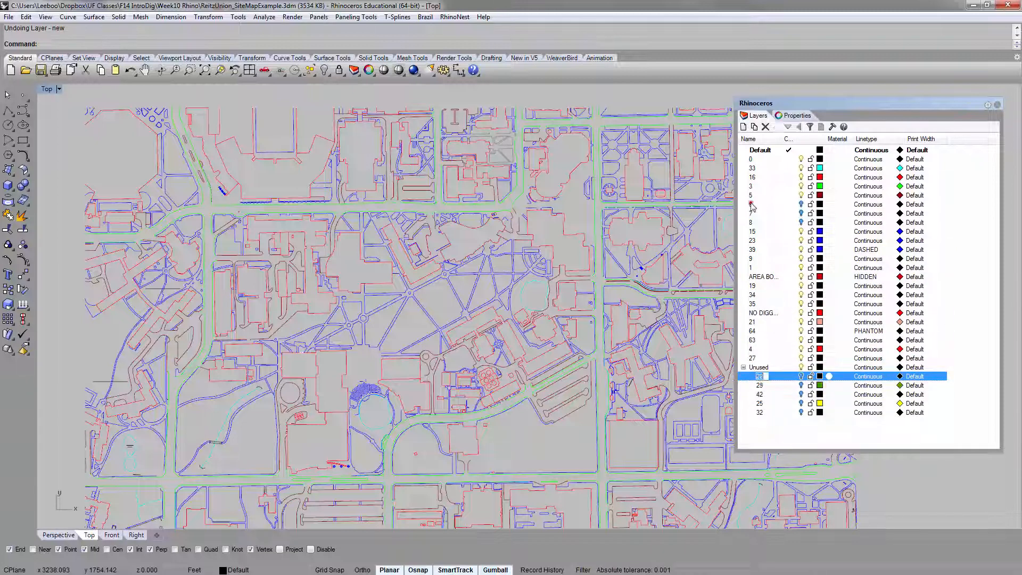
left_click(752, 223, "shift")
left_click(757, 203)
left_click(752, 217, "shift")
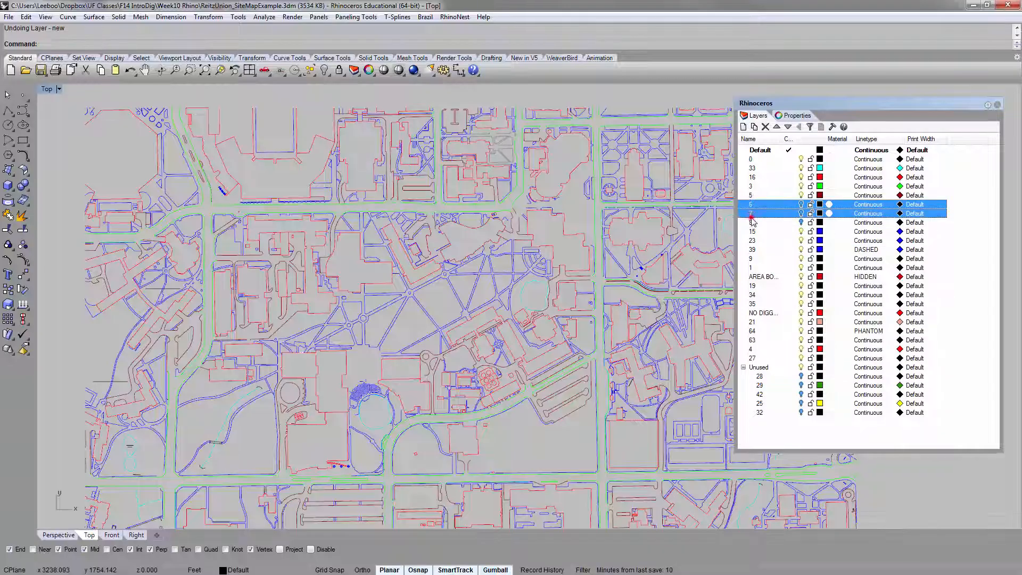
left_click(755, 223, "shift")
left_click_drag(759, 205, 773, 370)
left_click(803, 430)
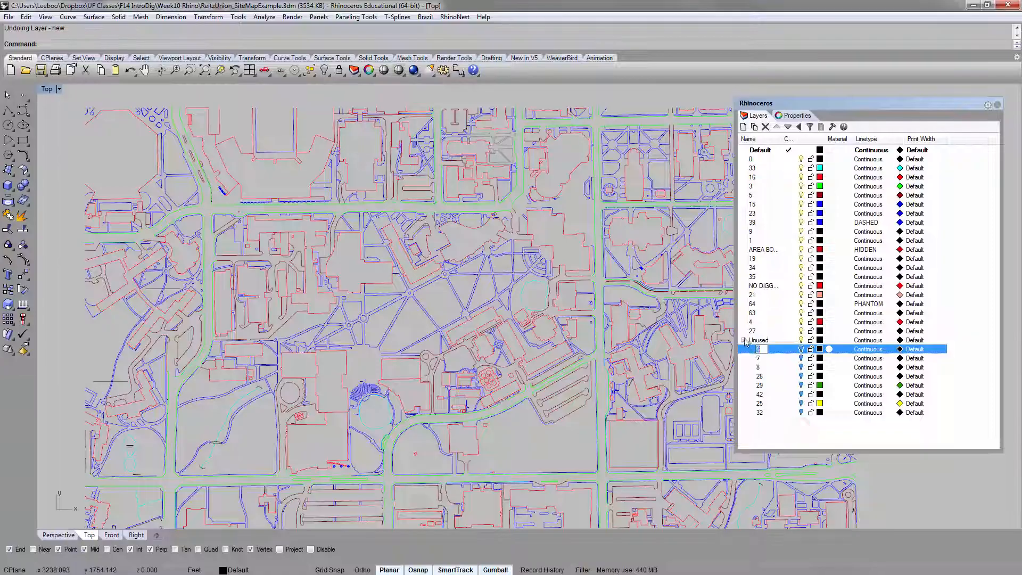
Turn off and lock the Unused parent layer, leaving its sublayers collapsed.
left_click(744, 340)
left_click(788, 388)
left_click(803, 340)
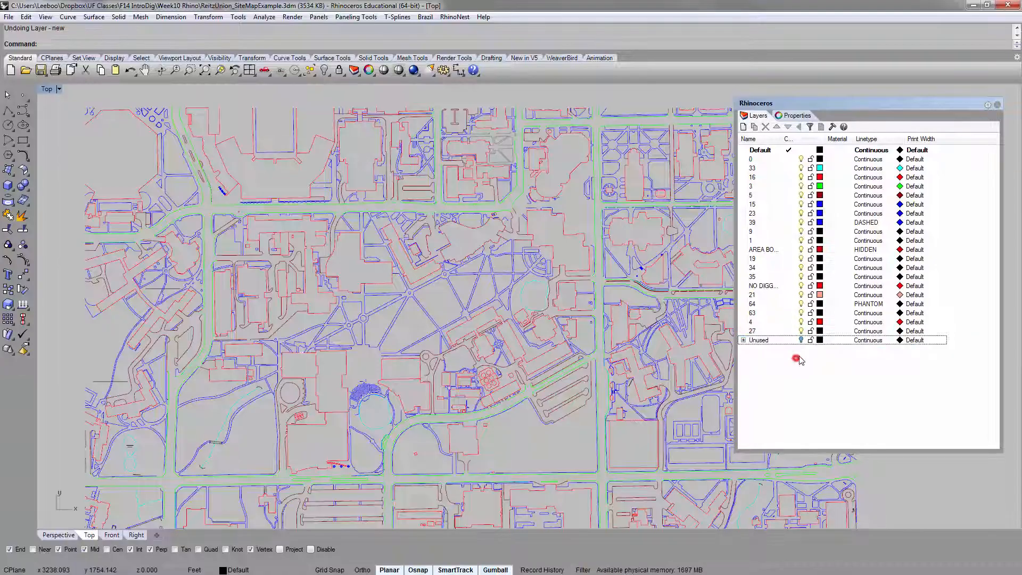
left_click(816, 341)
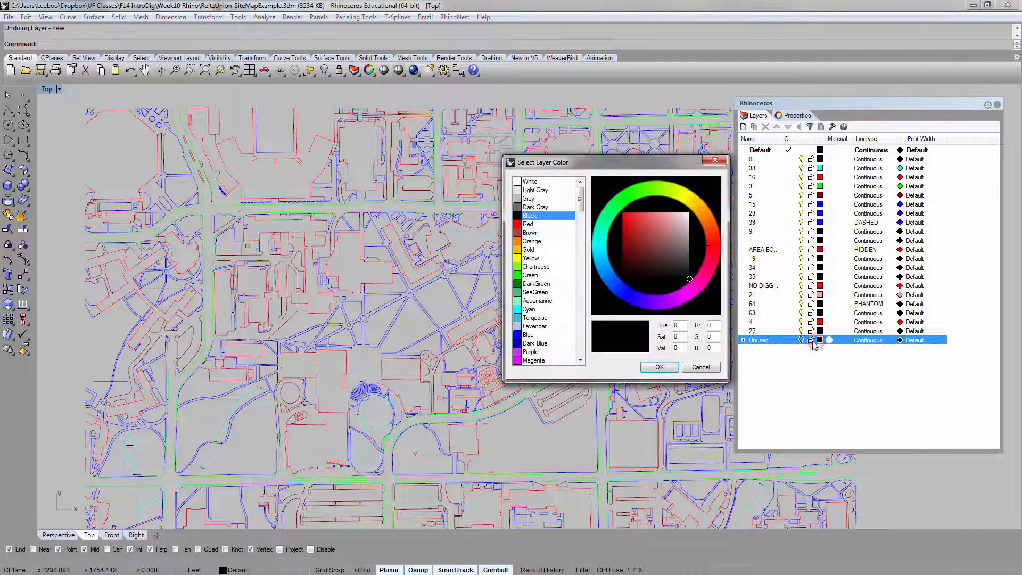
left_click(701, 367)
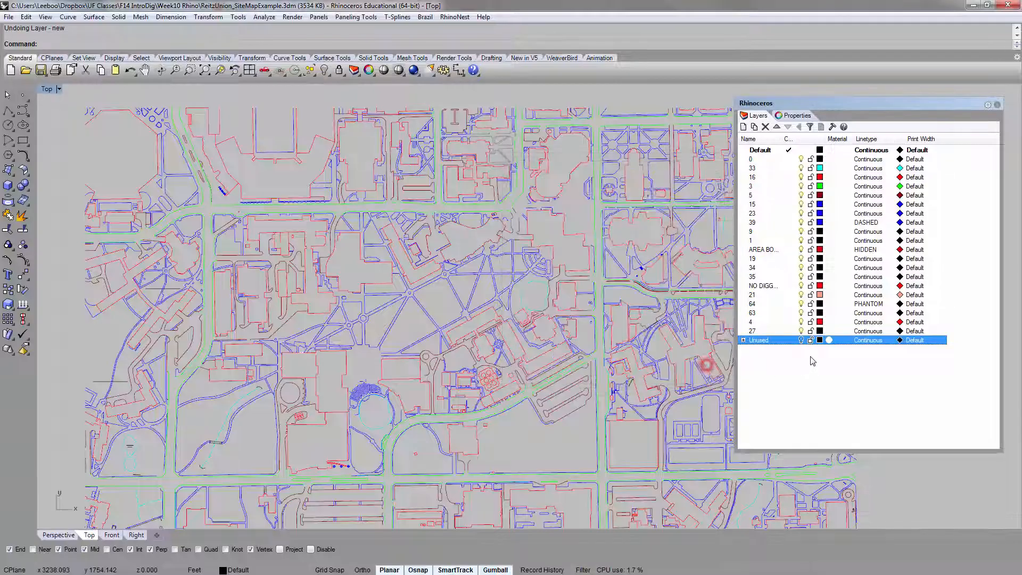
left_click(811, 340)
left_click(743, 341)
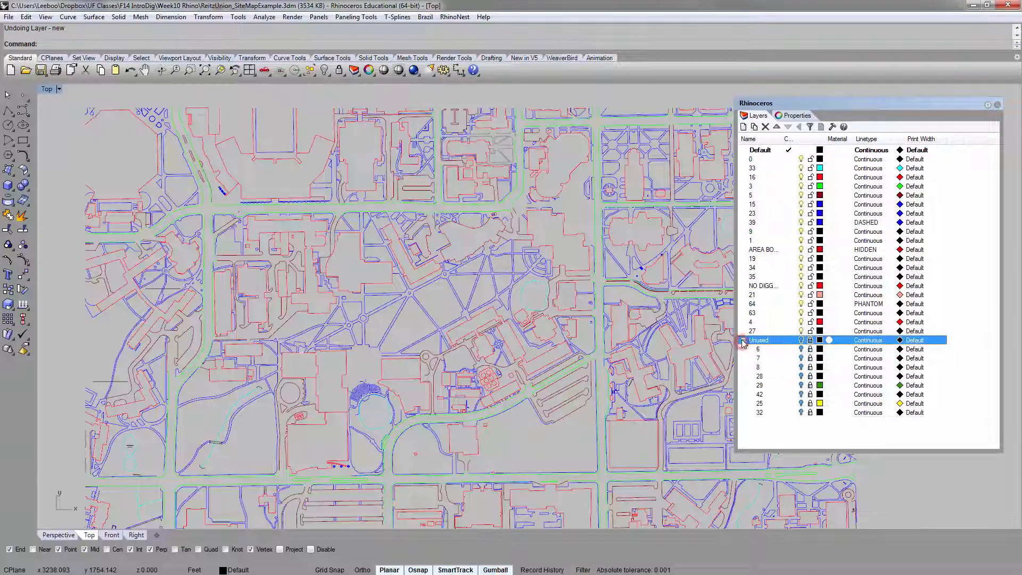
left_click(744, 341)
left_click(794, 383)
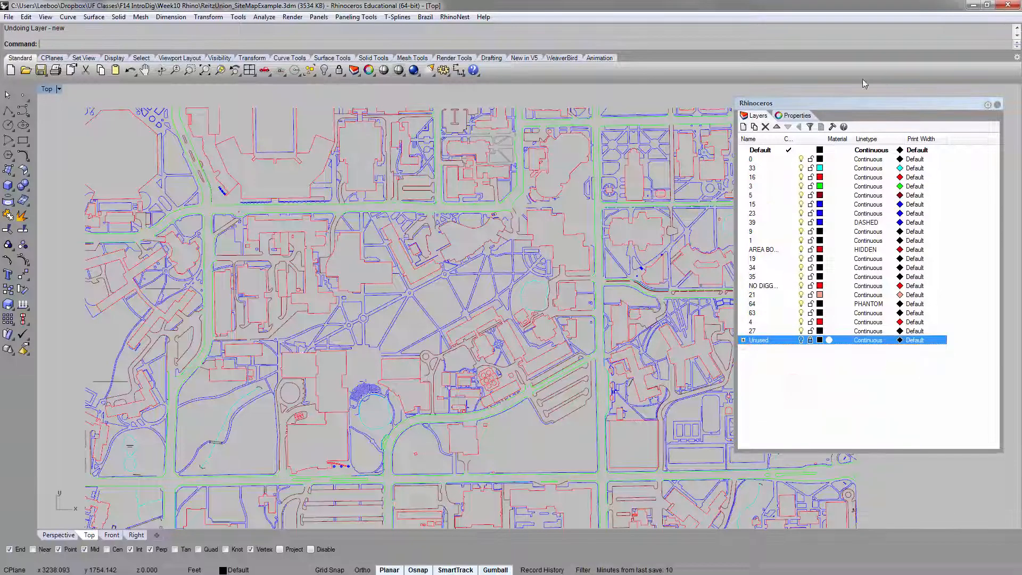
Examine the walkway curves and building outlines around the central campus lawn by selecting sample linework.
left_click_drag(844, 109, 861, 112)
right_click_drag(622, 206, 582, 196)
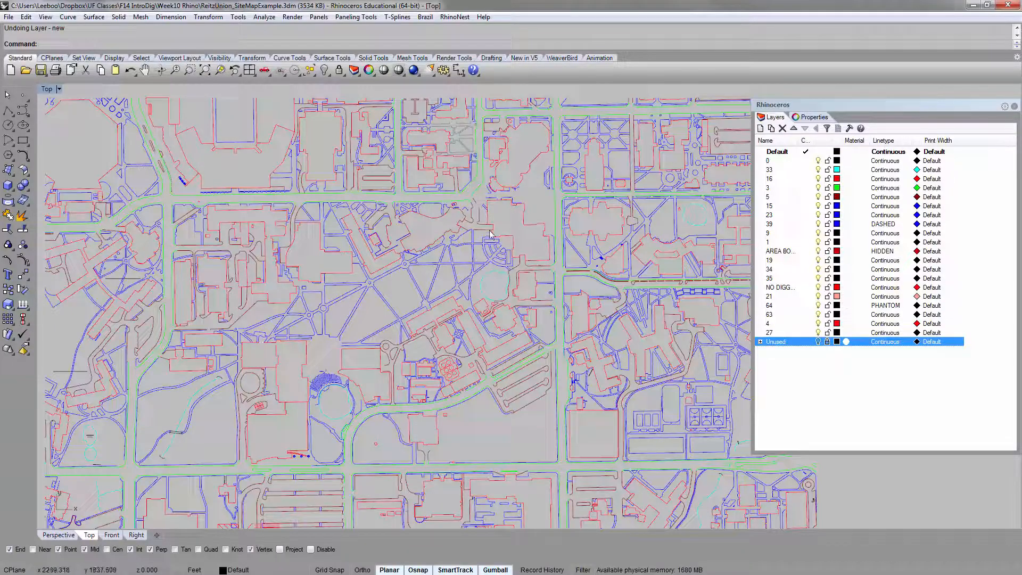
scroll(487, 259, "up", 1)
scroll(406, 277, "up", 2)
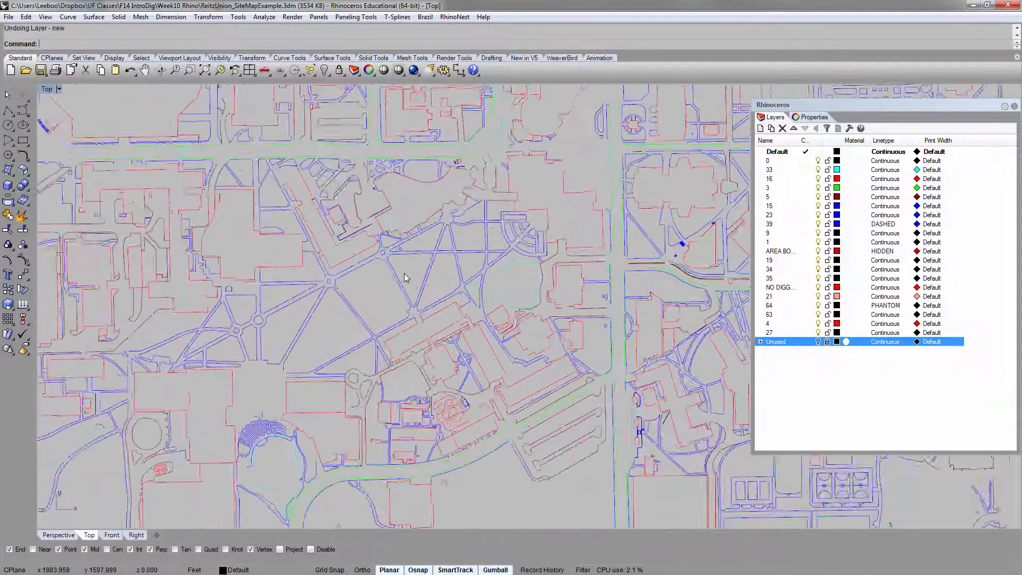
scroll(404, 277, "up", 2)
left_click(411, 265)
left_click(478, 273)
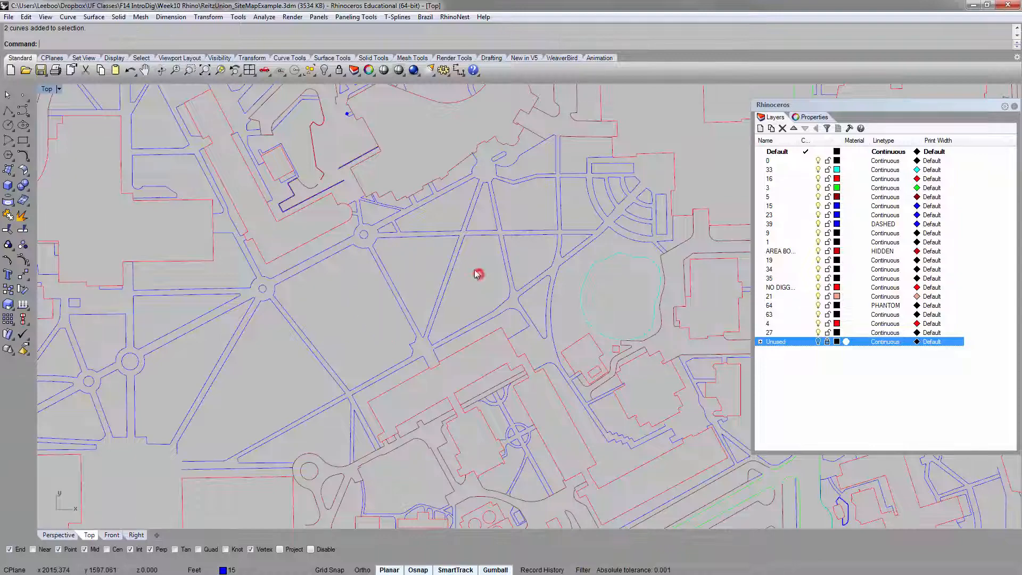
left_click(480, 279)
left_click(488, 283)
scroll(410, 277, "down", 6)
scroll(514, 248, "up", 4)
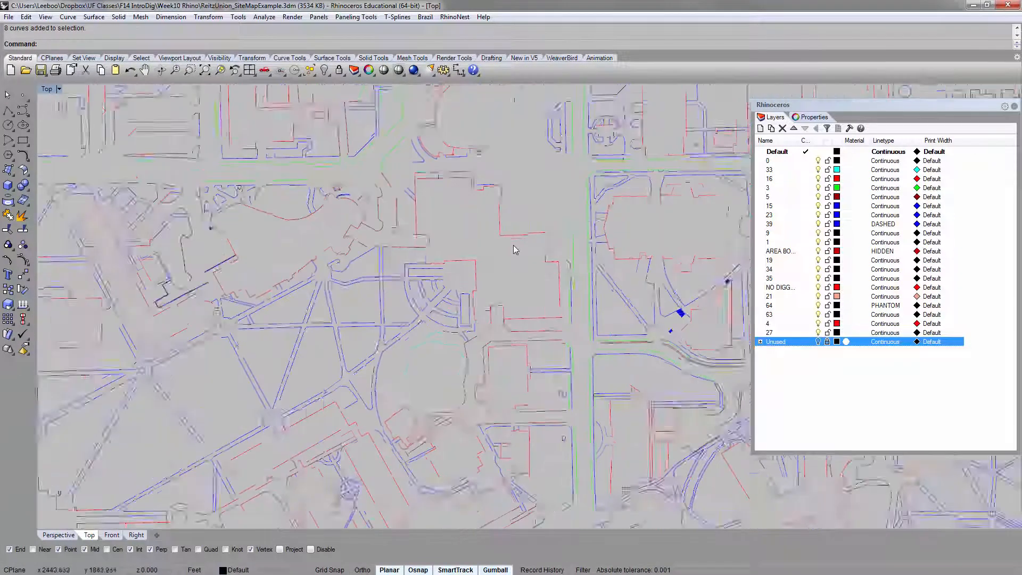
left_click(521, 219)
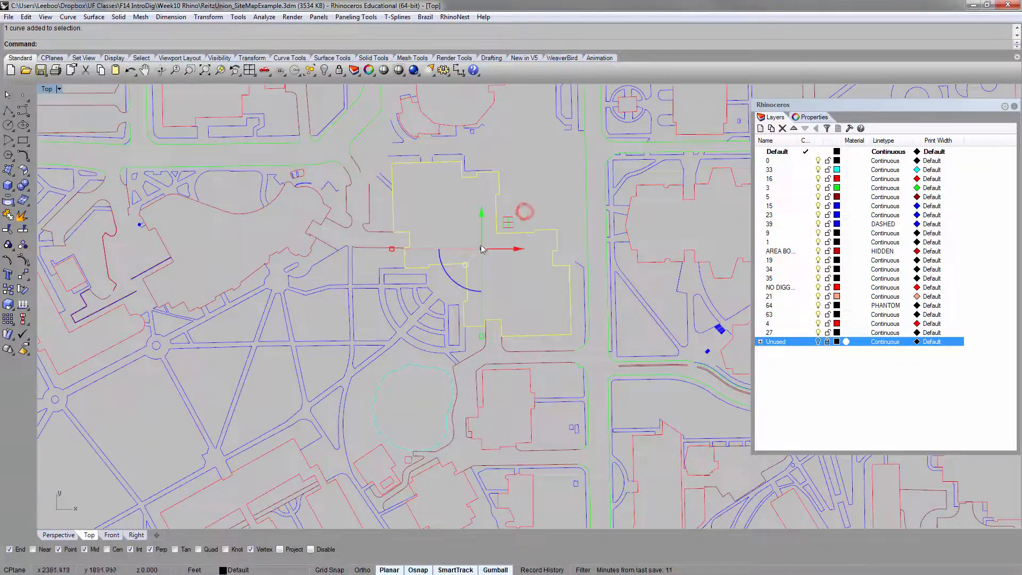
Select the large stepped building outline northeast of the lawn and check its layer assignment in the object properties.
left_click(544, 191)
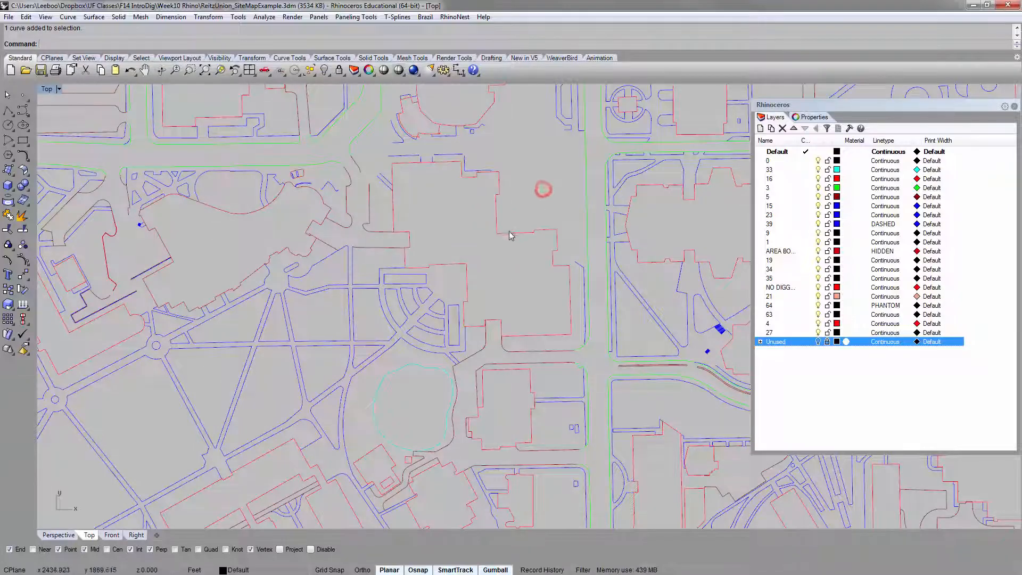
left_click(507, 236)
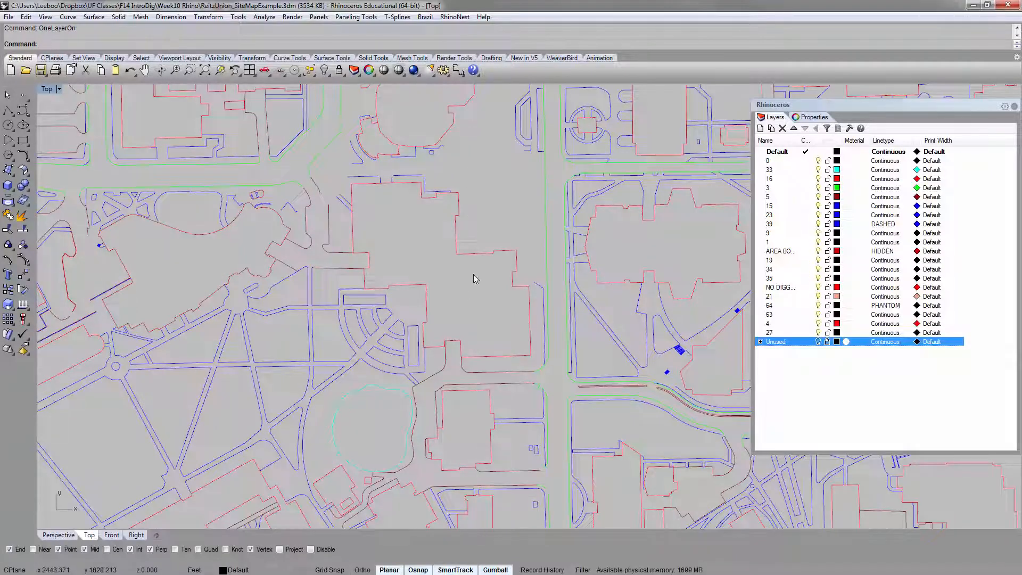
left_click(457, 229)
left_click(456, 225)
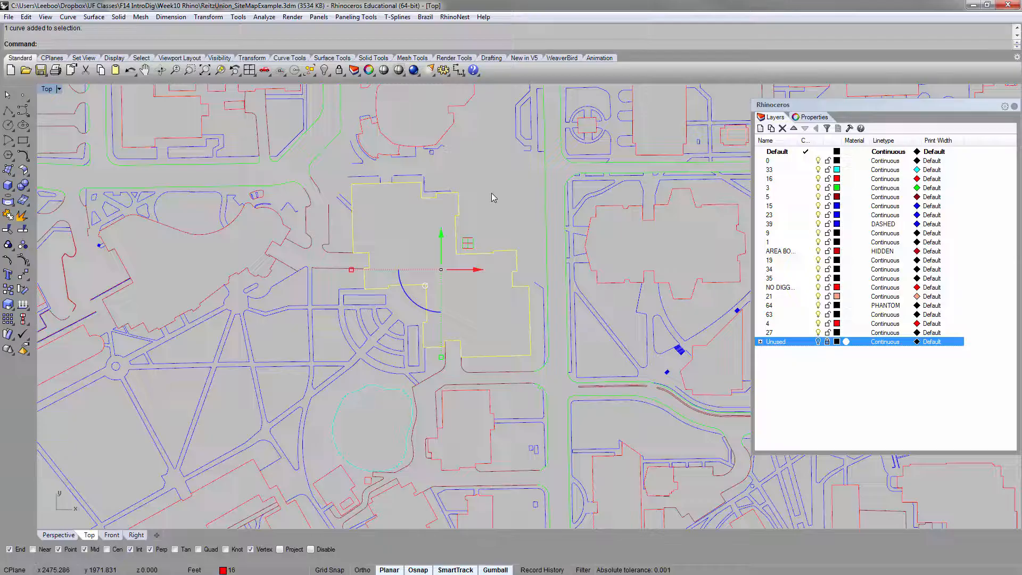
left_click(491, 190)
left_click(454, 232)
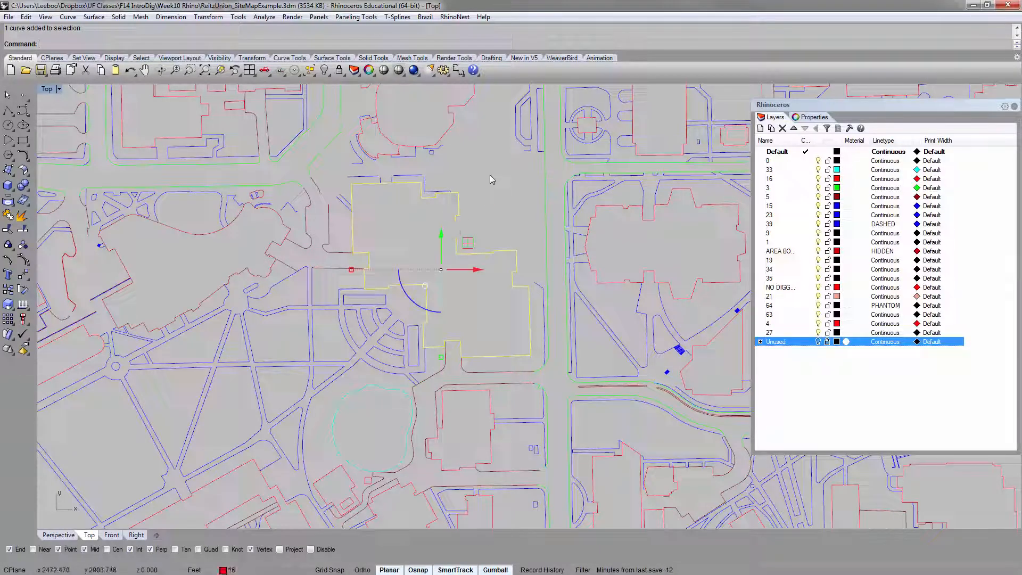
left_click(491, 179)
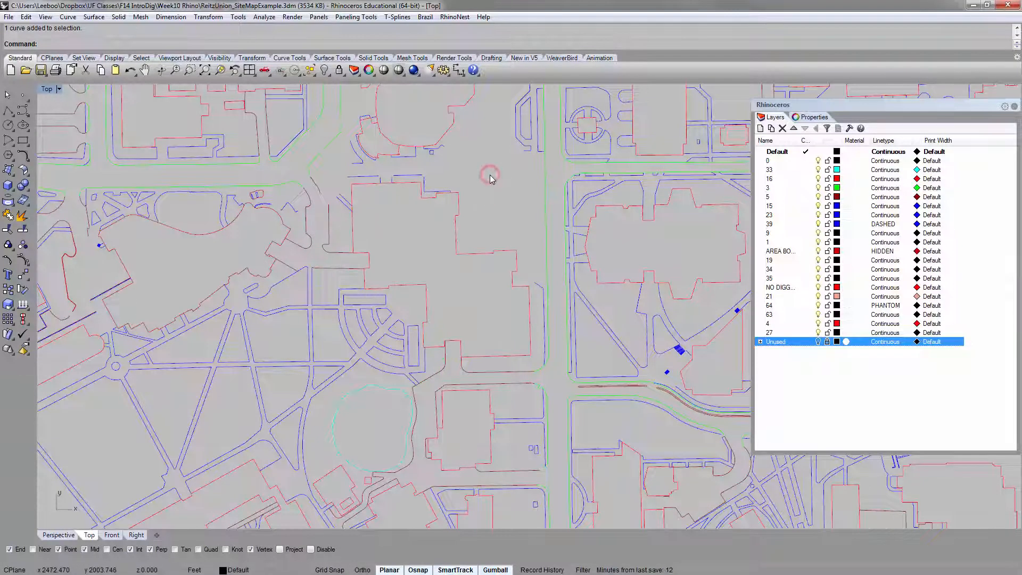
left_click(455, 224)
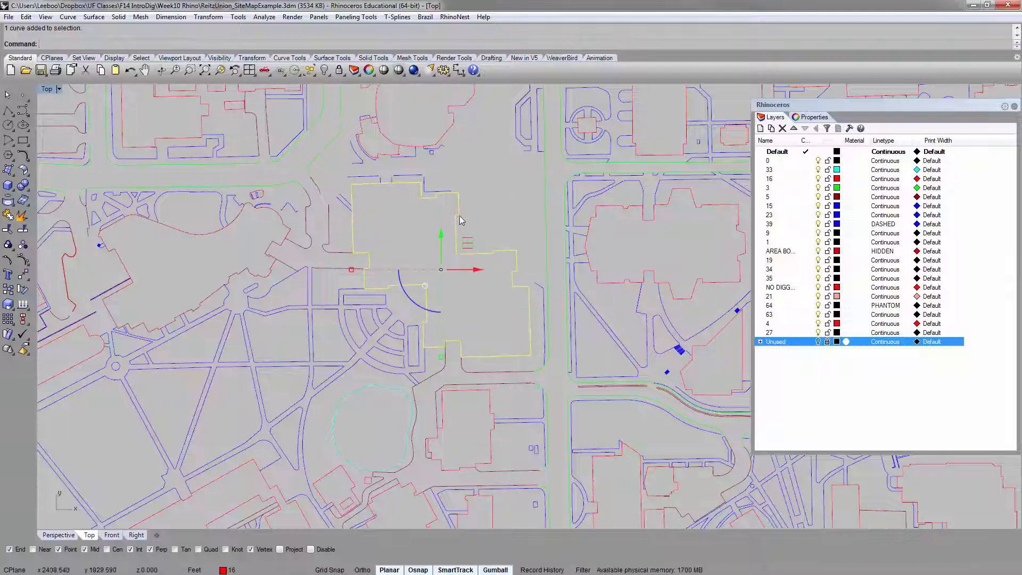
left_click(803, 117)
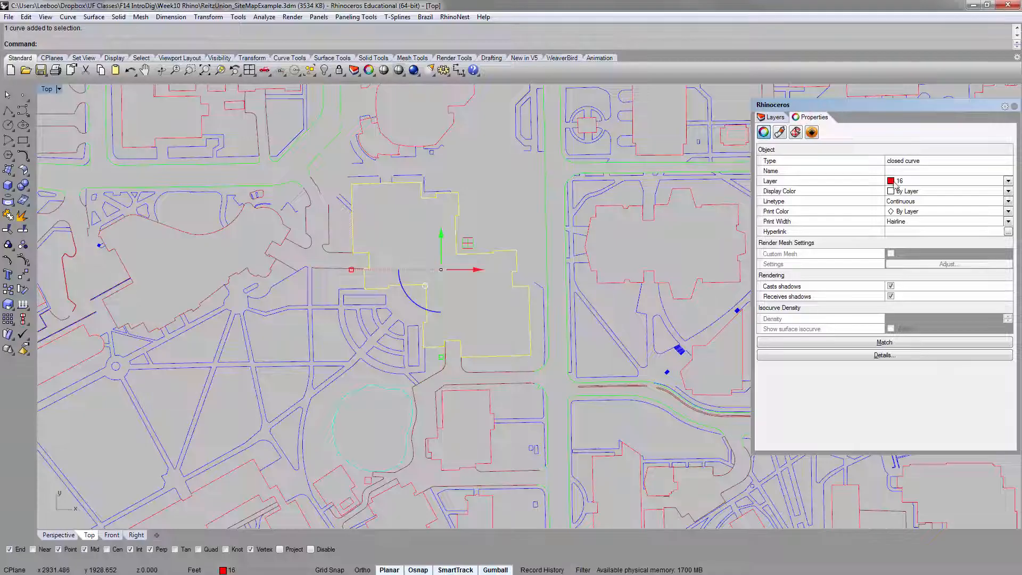
left_click(775, 117)
left_click(495, 213)
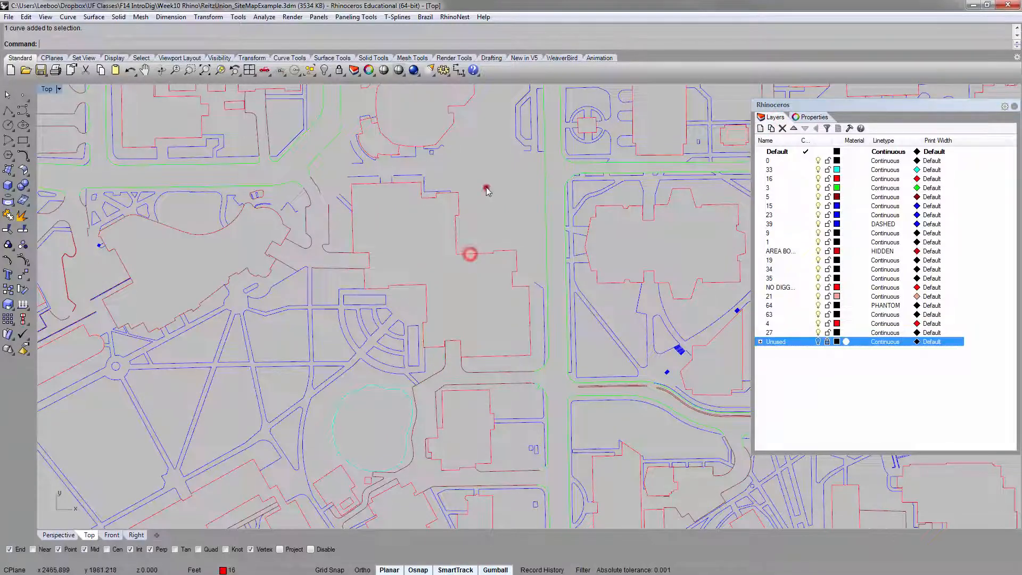
Rename layer 16 to 16-Buildings and widen the layer list's Name column to fit the full name.
left_click(787, 179)
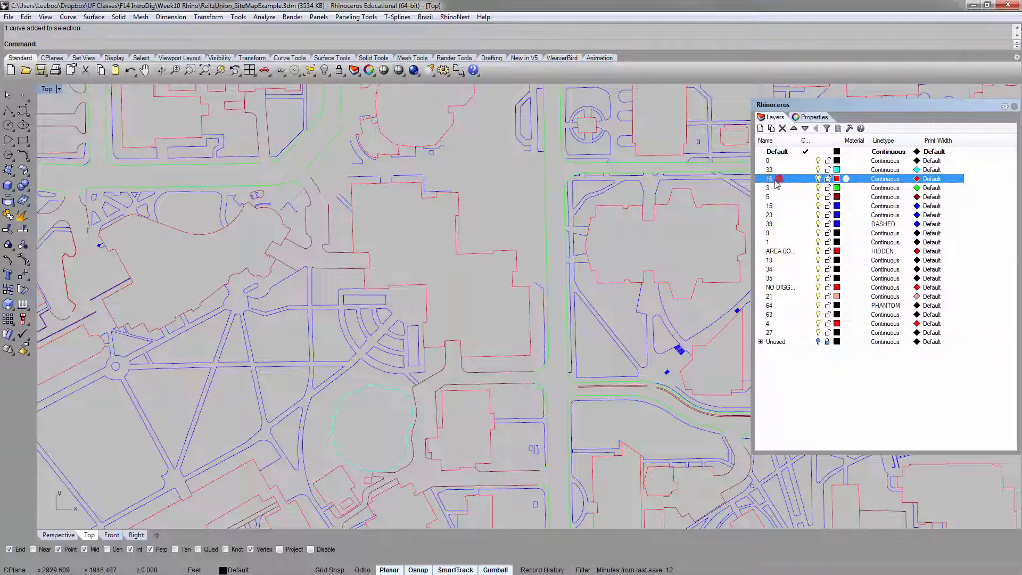
left_click(773, 180)
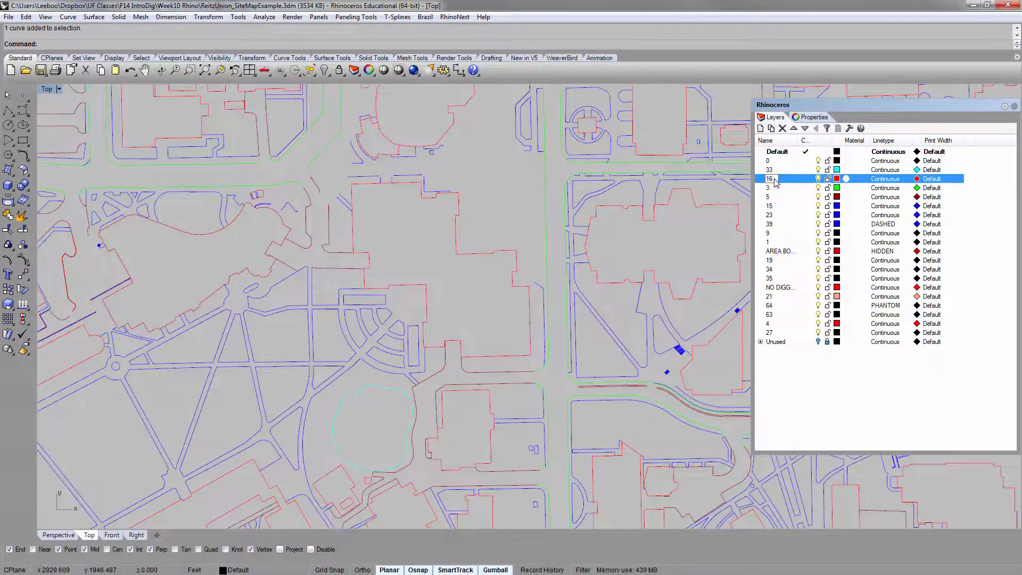
type("Buildings")
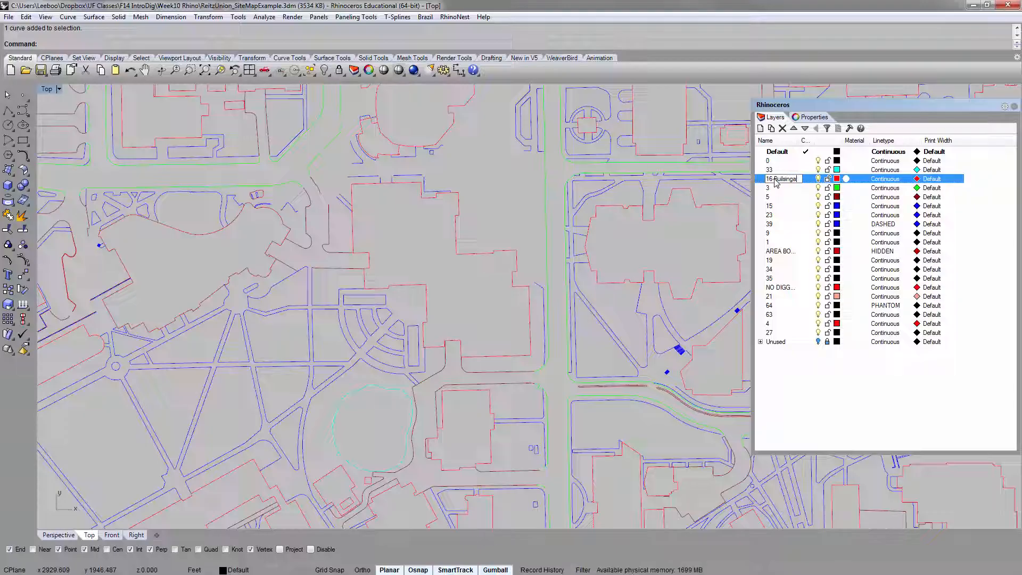
key("BackSpace")
key("BackSpace")
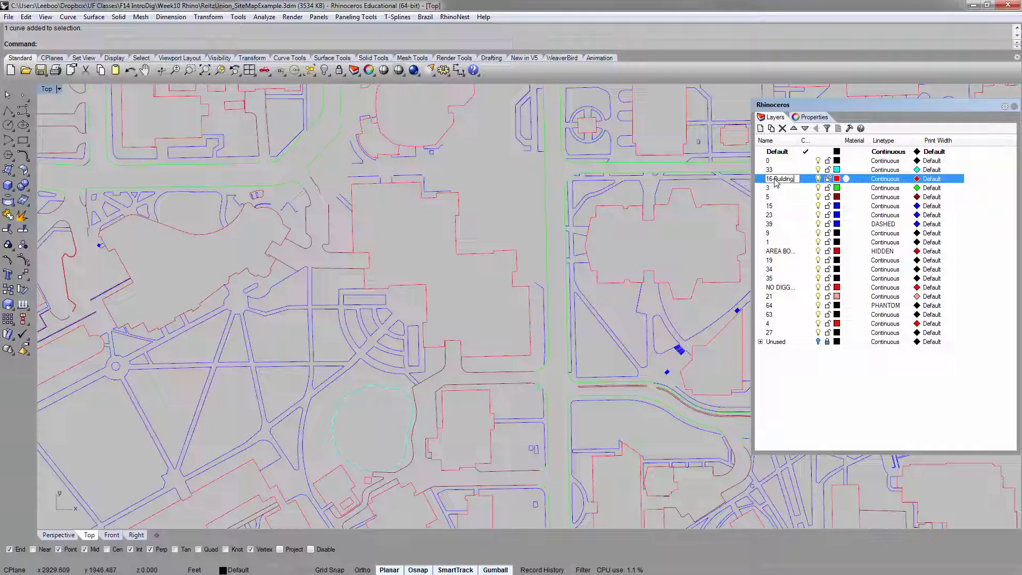
left_click(798, 395)
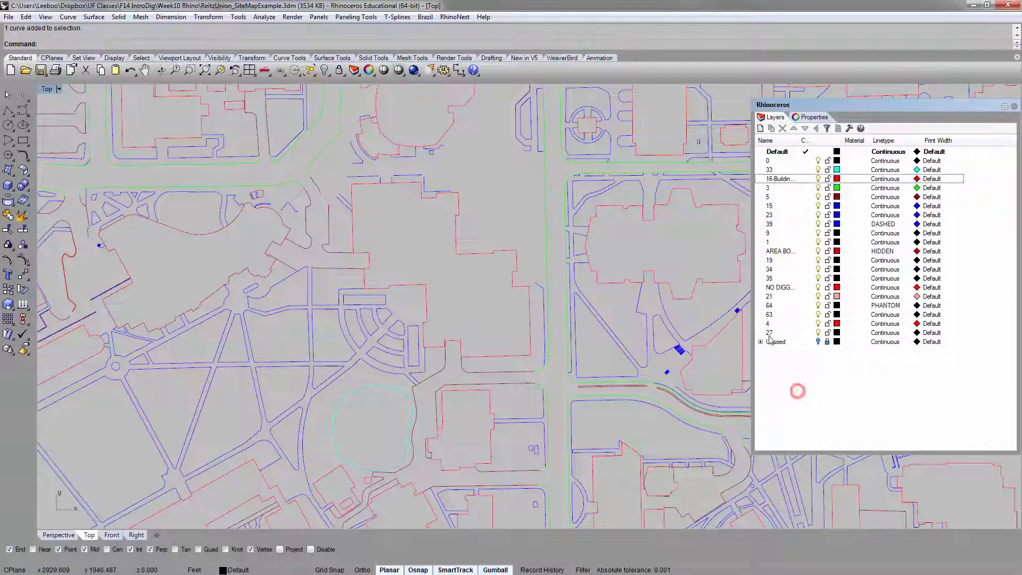
left_click_drag(794, 142, 816, 143)
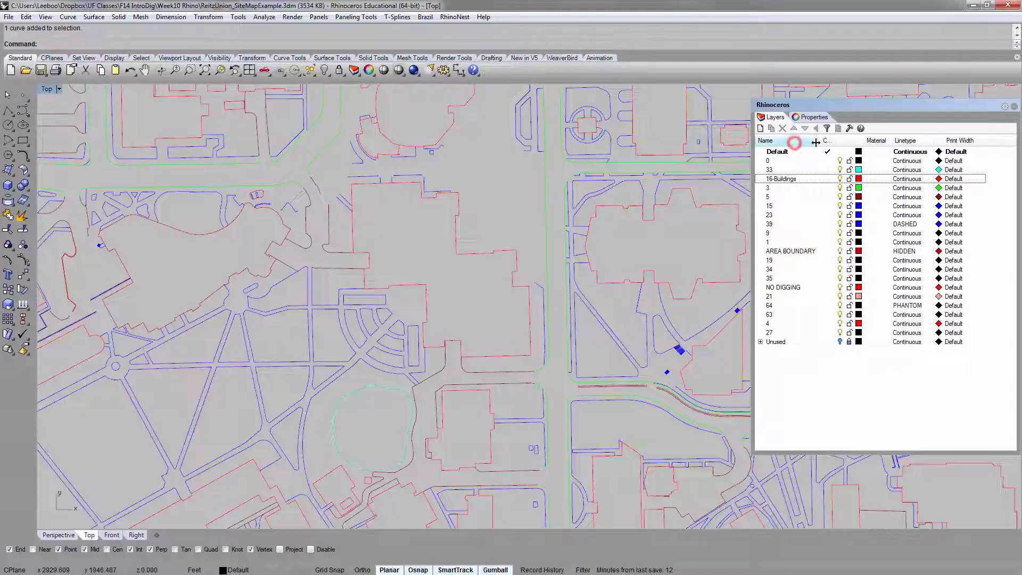
Show only the 16-Buildings layer using One Layer On.
left_click(797, 179)
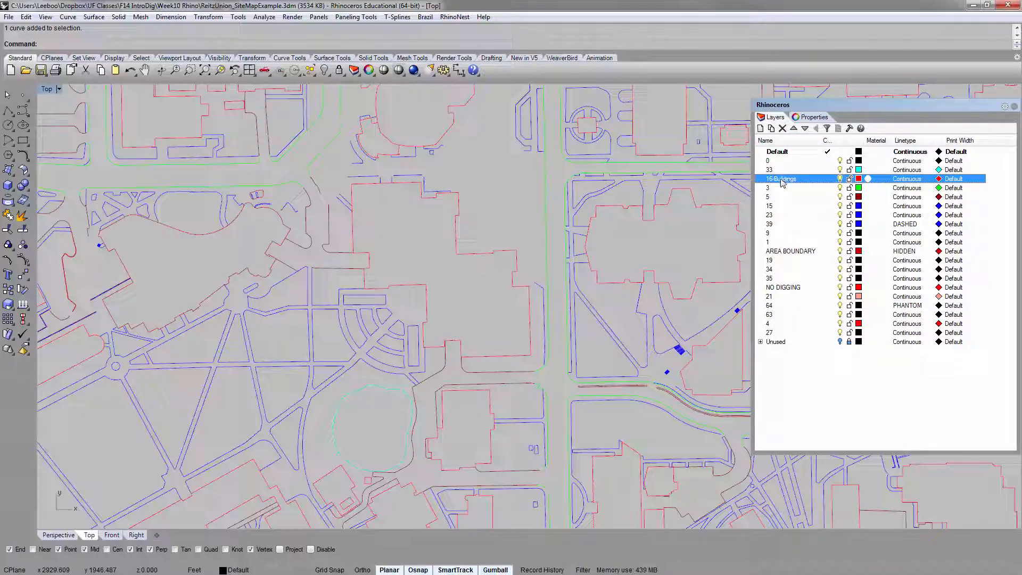
right_click(782, 182)
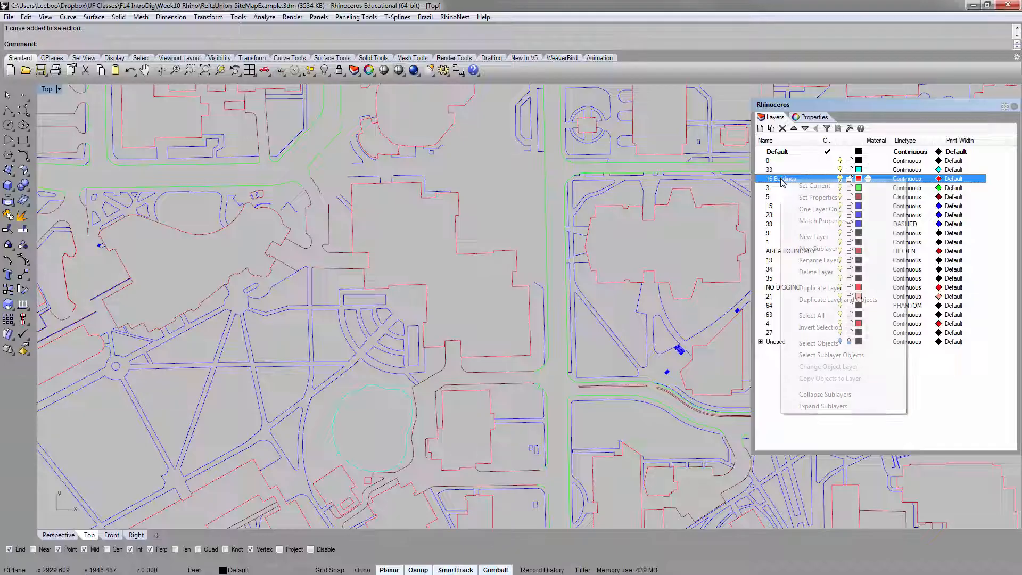
left_click(813, 210)
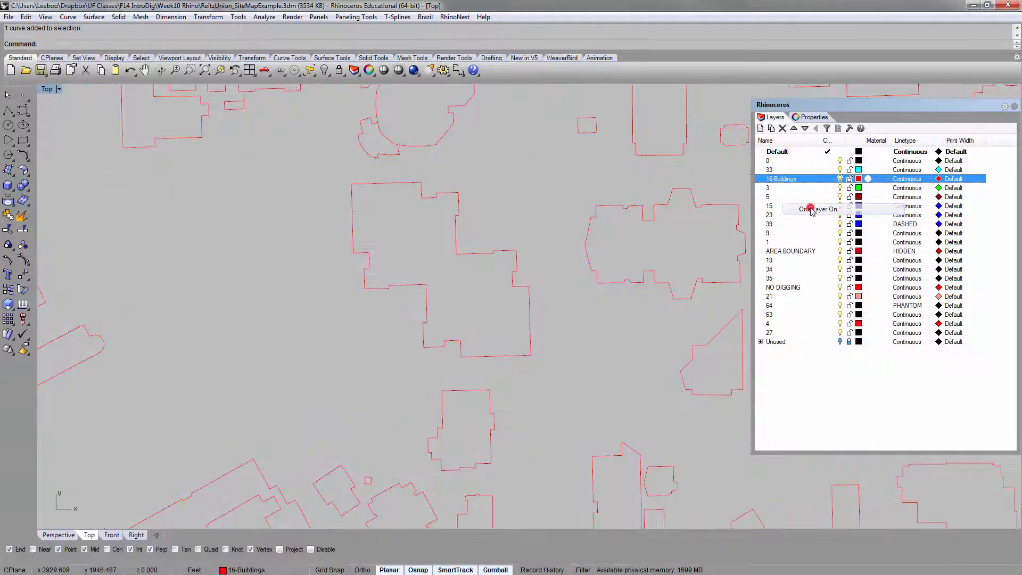
left_click(582, 223)
scroll(554, 223, "down", 5)
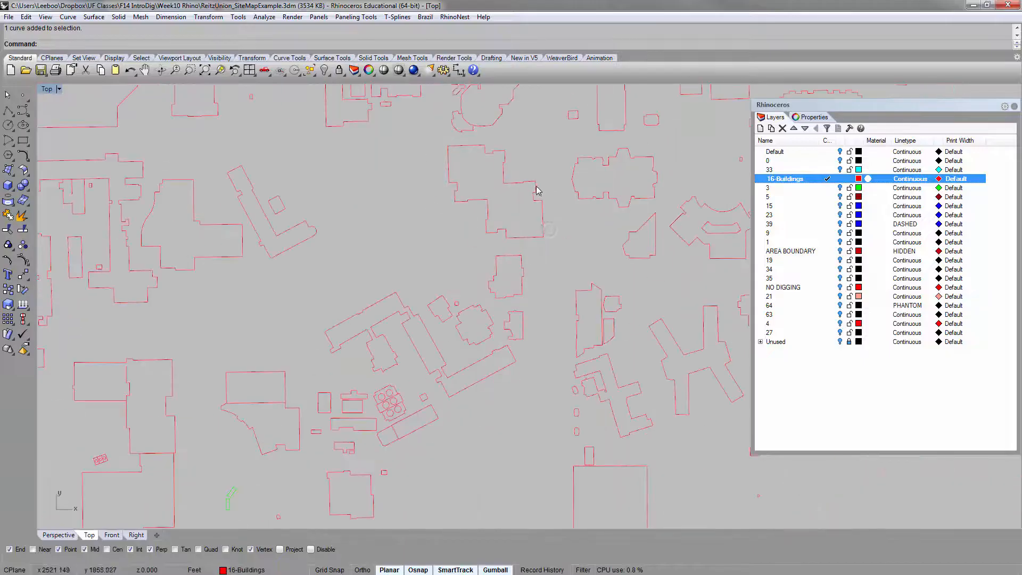
right_click_drag(437, 202, 380, 188)
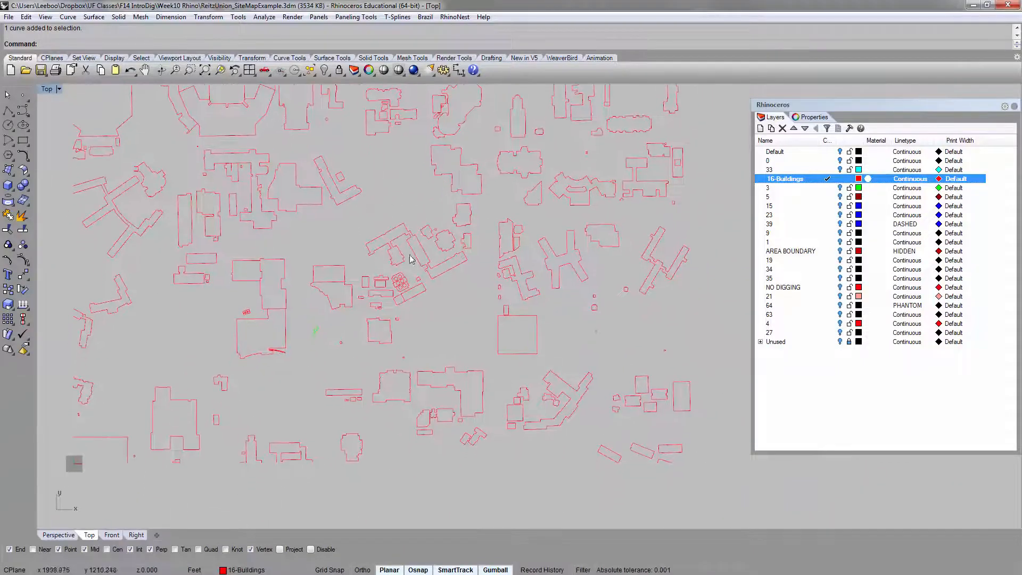
Set the display color of the small cluster of green curves on the 16-Buildings layer to By Layer.
scroll(338, 320, "up", 5)
left_click(297, 327)
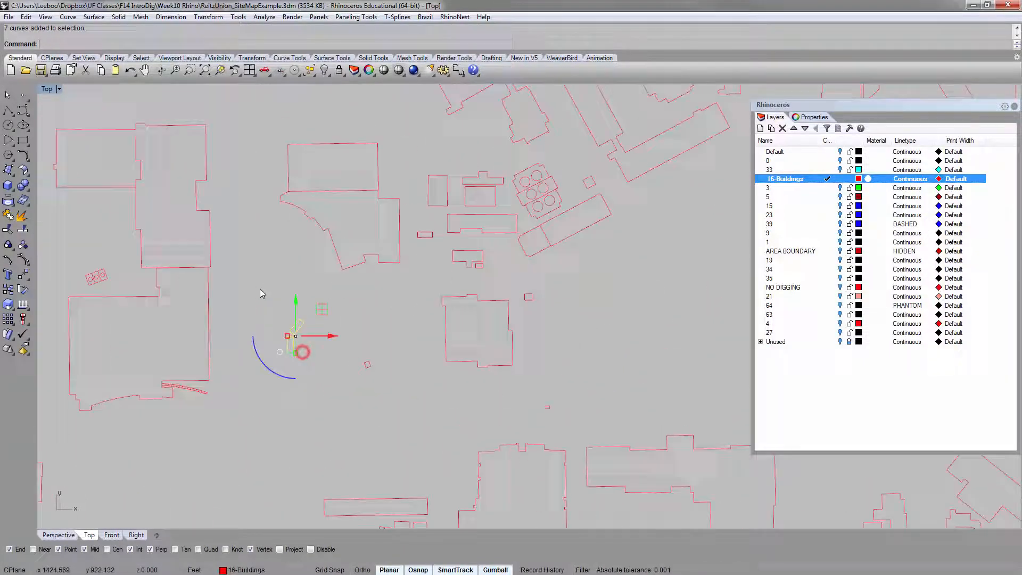
left_click(397, 308)
right_click_drag(396, 306, 384, 332)
scroll(383, 333, "down", 6)
left_click(328, 351)
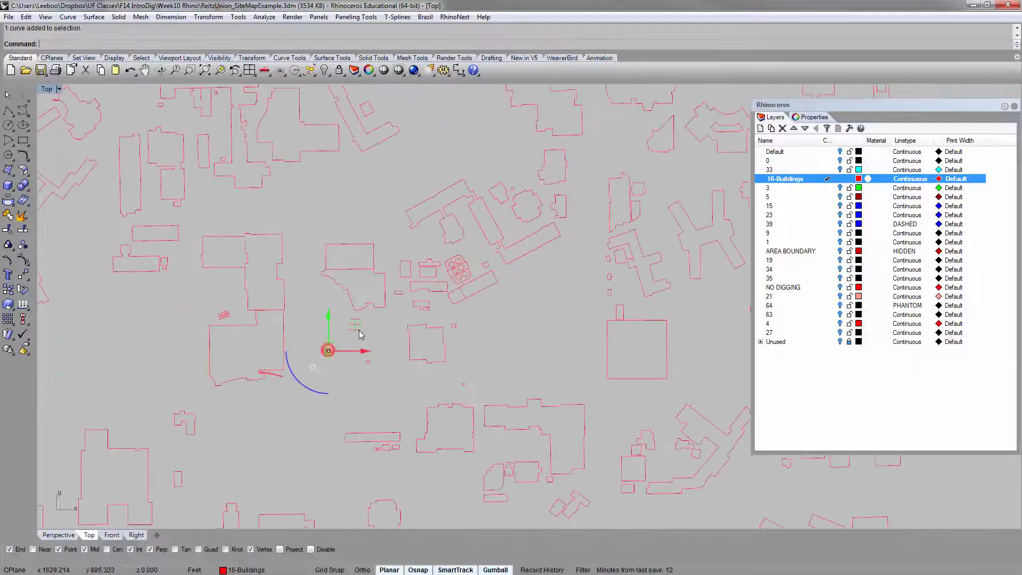
scroll(406, 322, "down", 6)
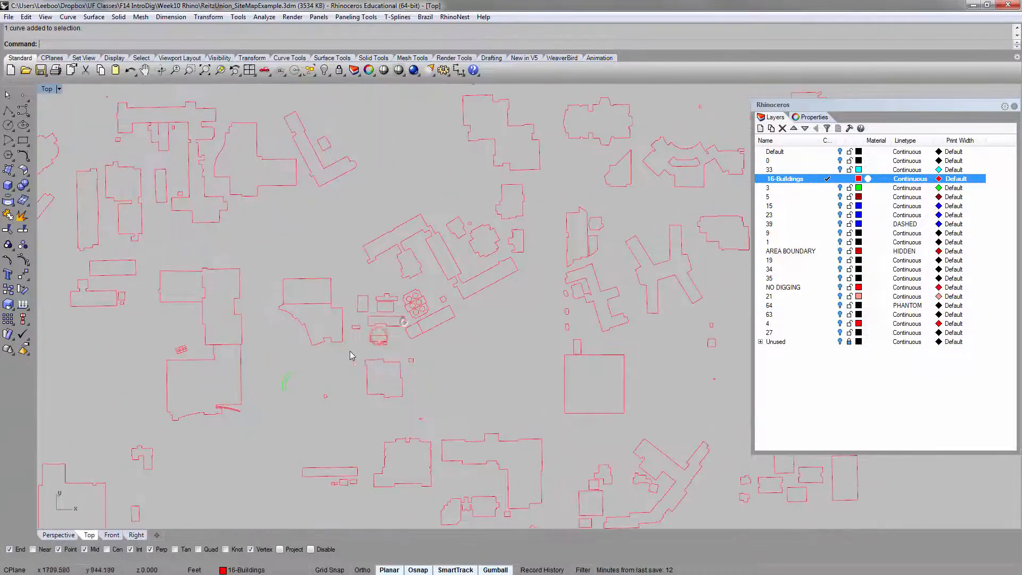
scroll(333, 365, "up", 5)
left_click(294, 377)
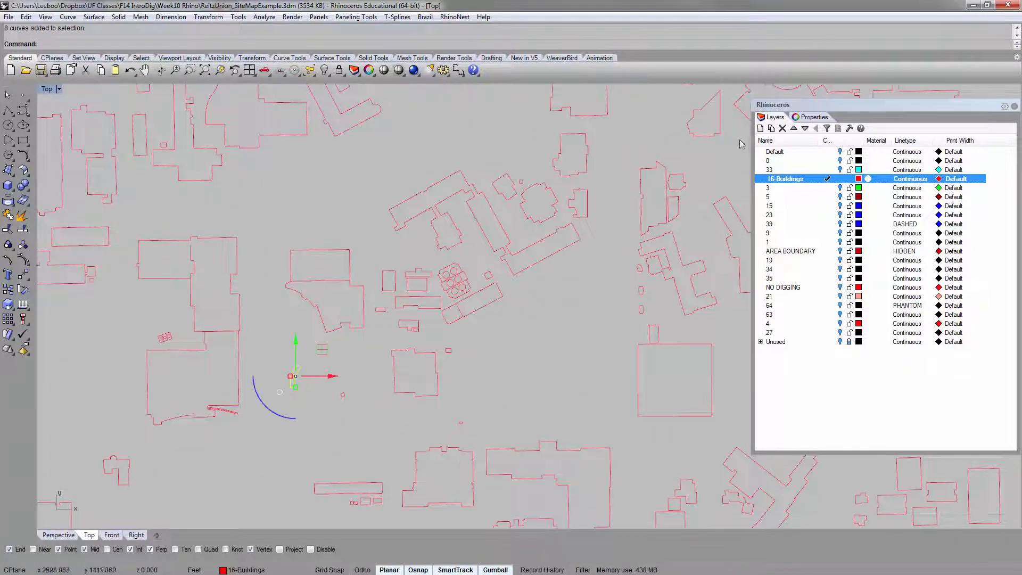
left_click(815, 117)
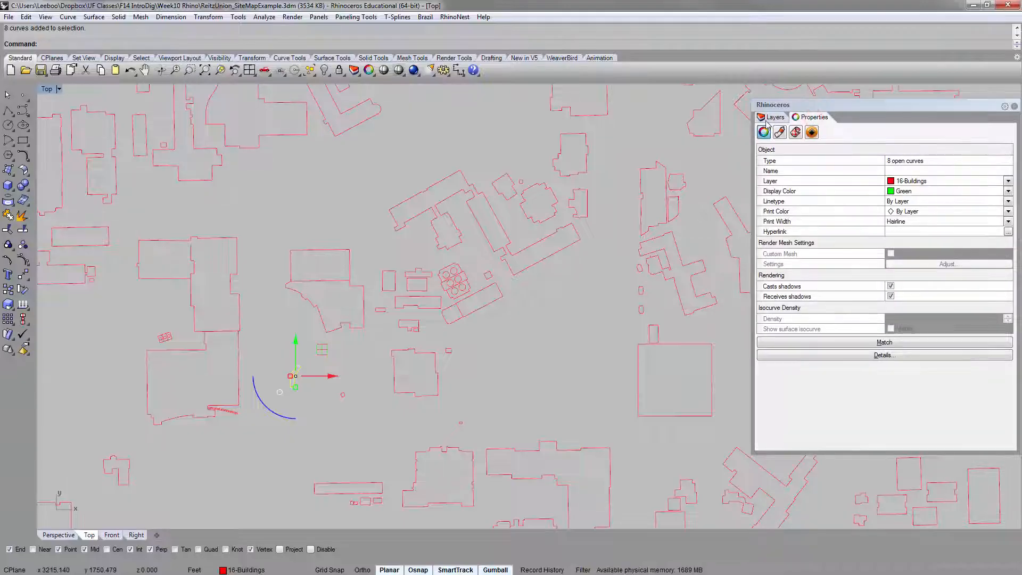
left_click(922, 192)
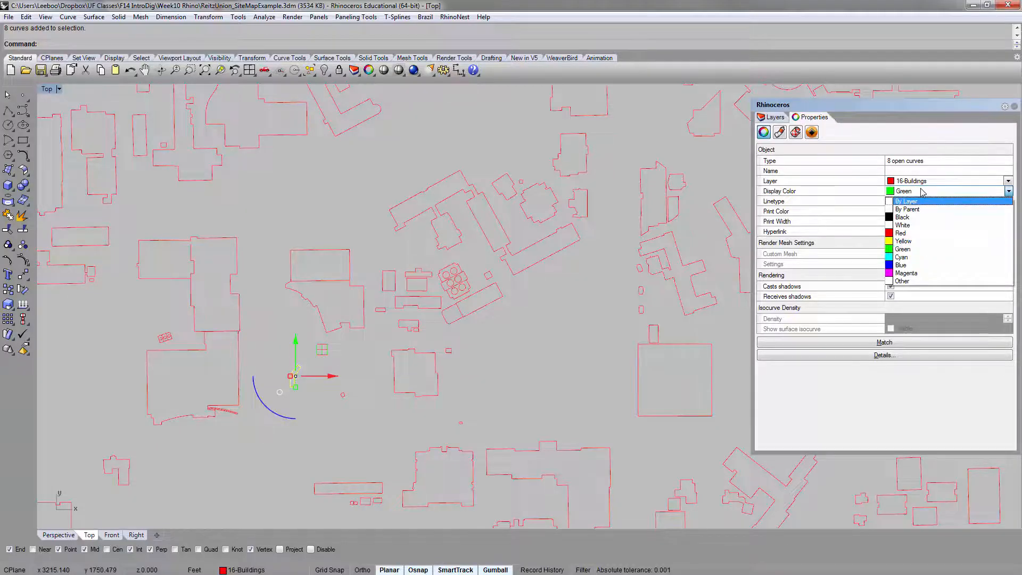
left_click(922, 192)
left_click(925, 192)
left_click(926, 202)
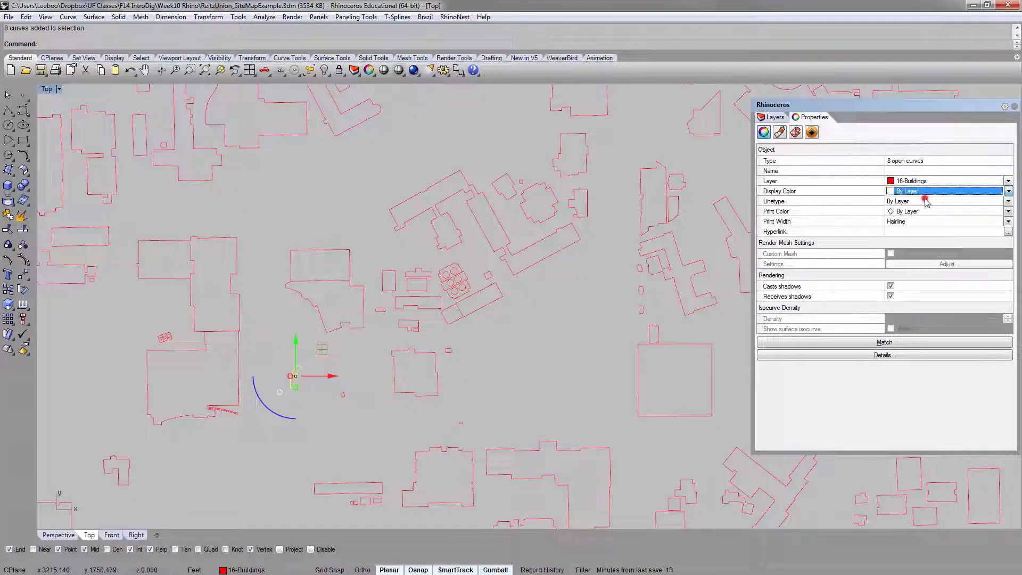
left_click(361, 358)
Review the isolated building outlines across the campus and inspect the large stepped building's curve properties.
right_click_drag(413, 249, 336, 307)
scroll(336, 307, "down", 5)
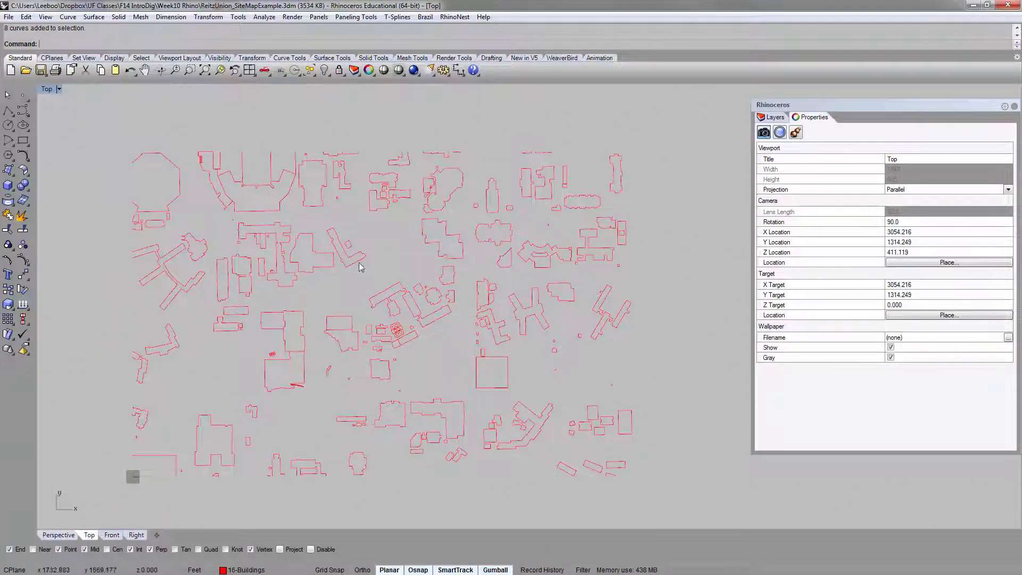
right_click_drag(361, 266, 360, 207)
scroll(392, 219, "up", 6)
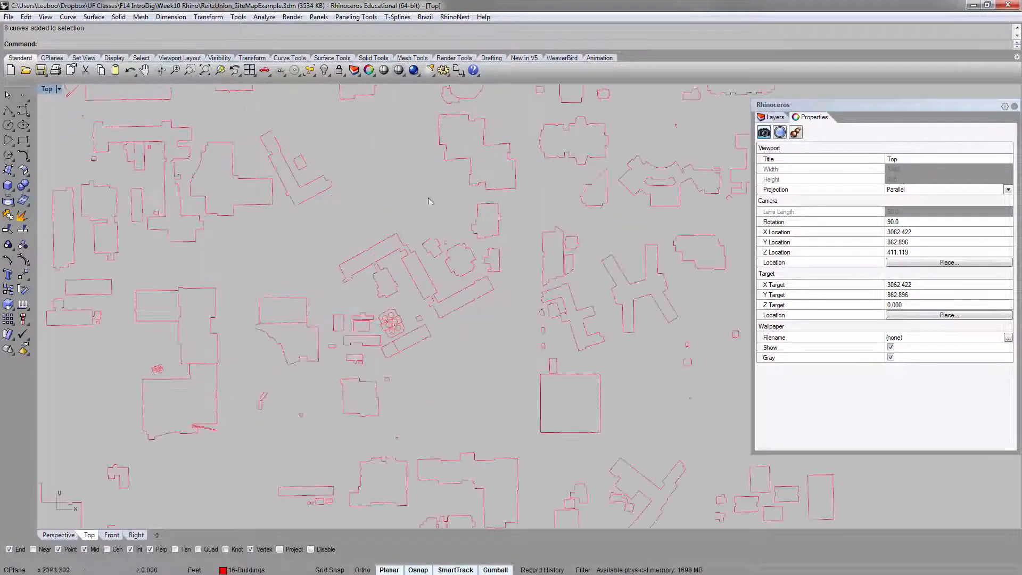
left_click(382, 218)
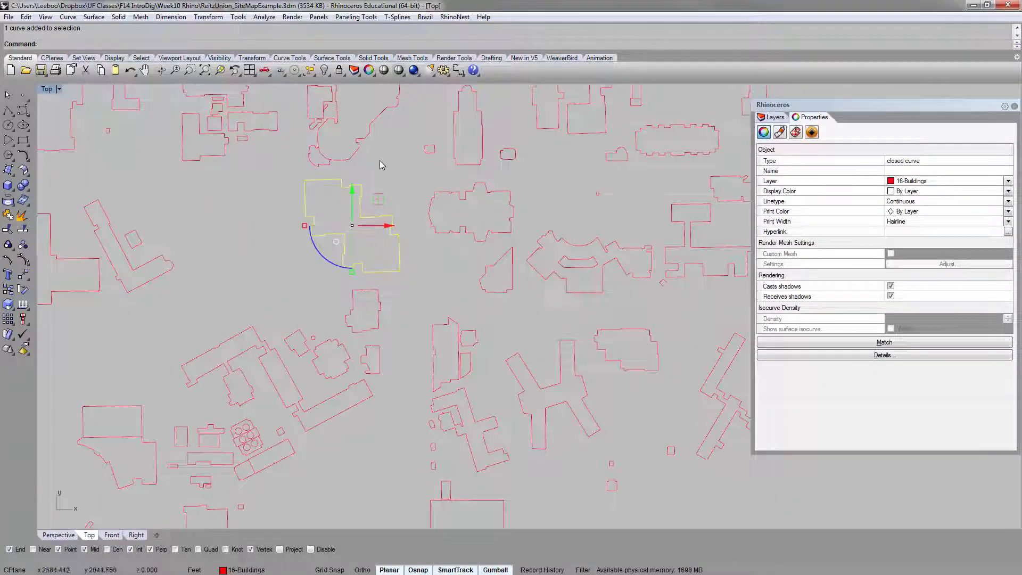
left_click(379, 160)
right_click_drag(379, 160, 497, 183)
Examine whether the L-shaped building's outline and the arc at its rounded end are separate curves by selecting each.
left_click(281, 302)
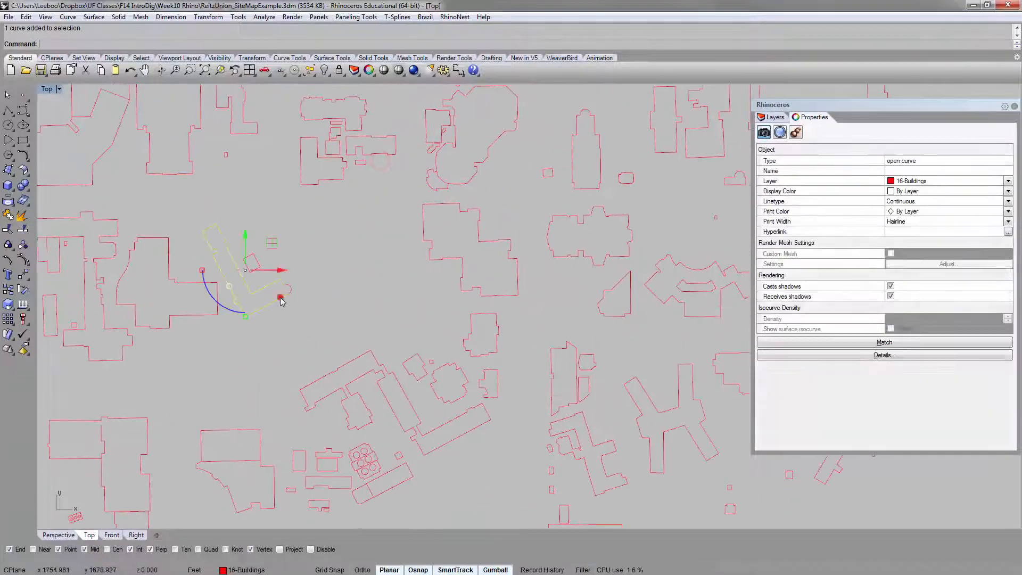
scroll(281, 302, "up", 5)
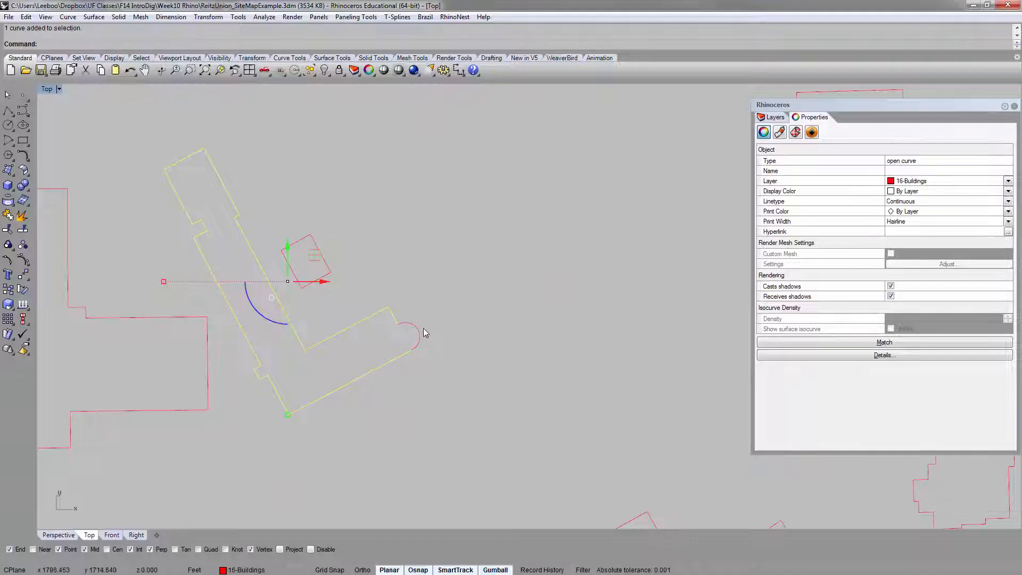
left_click(419, 331)
left_click(353, 318)
left_click(367, 319)
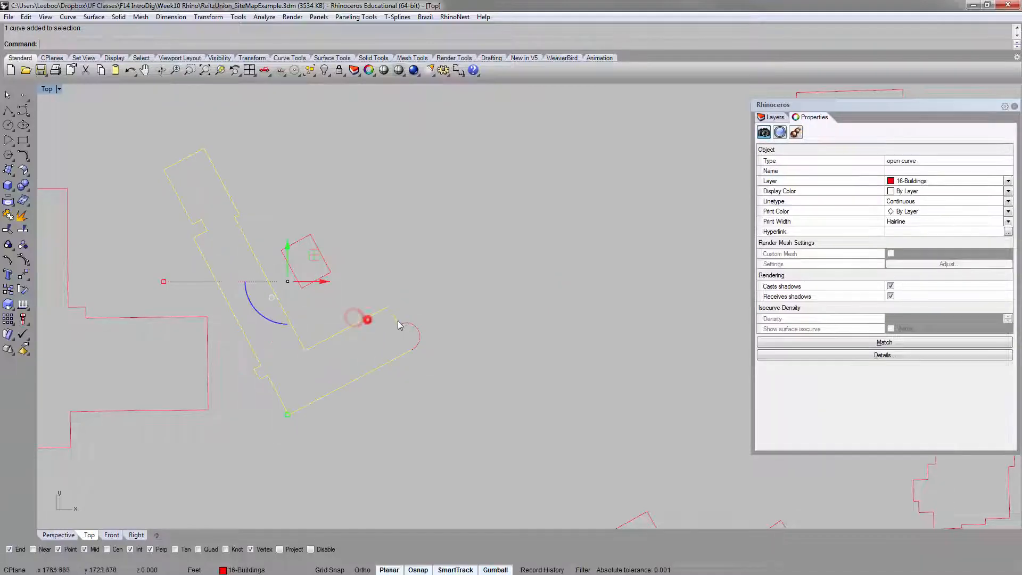
left_click(415, 324)
left_click(425, 362)
scroll(417, 354, "up", 6)
left_click(412, 344)
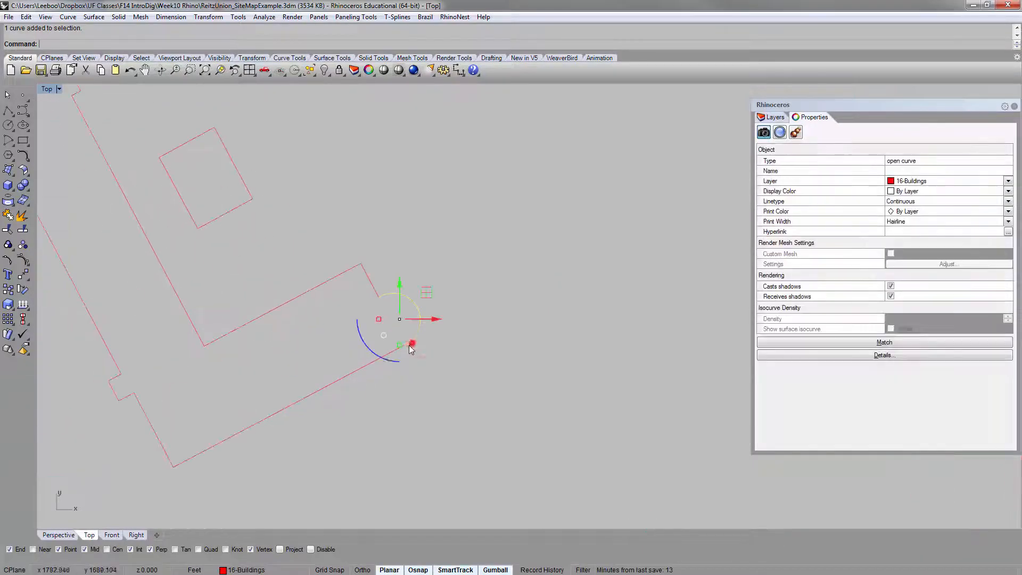
left_click(359, 370)
scroll(415, 347, "down", 8)
scroll(363, 287, "up", 4)
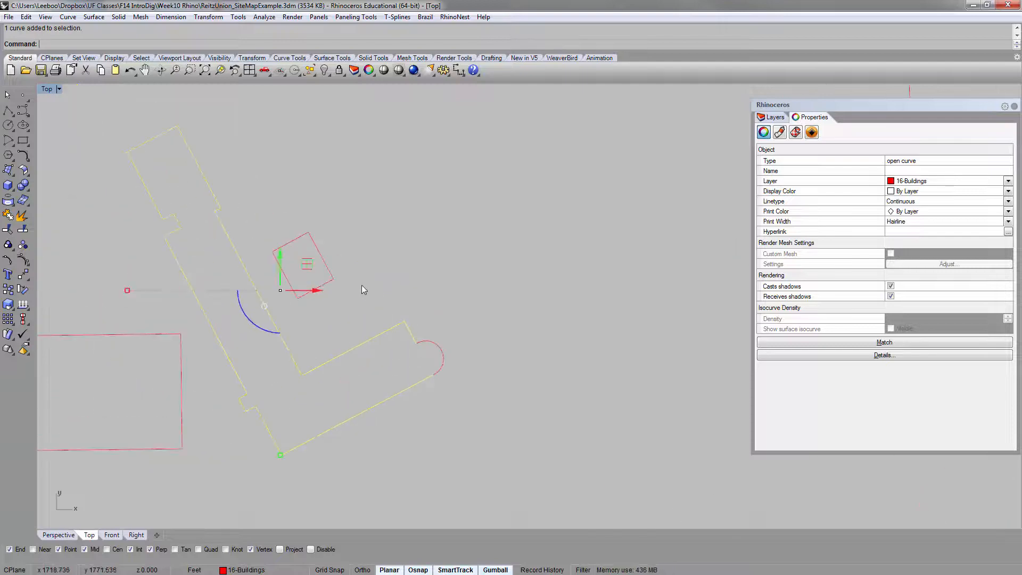
left_click(362, 290)
left_click(250, 320)
left_click(464, 226)
scroll(419, 282, "down", 7)
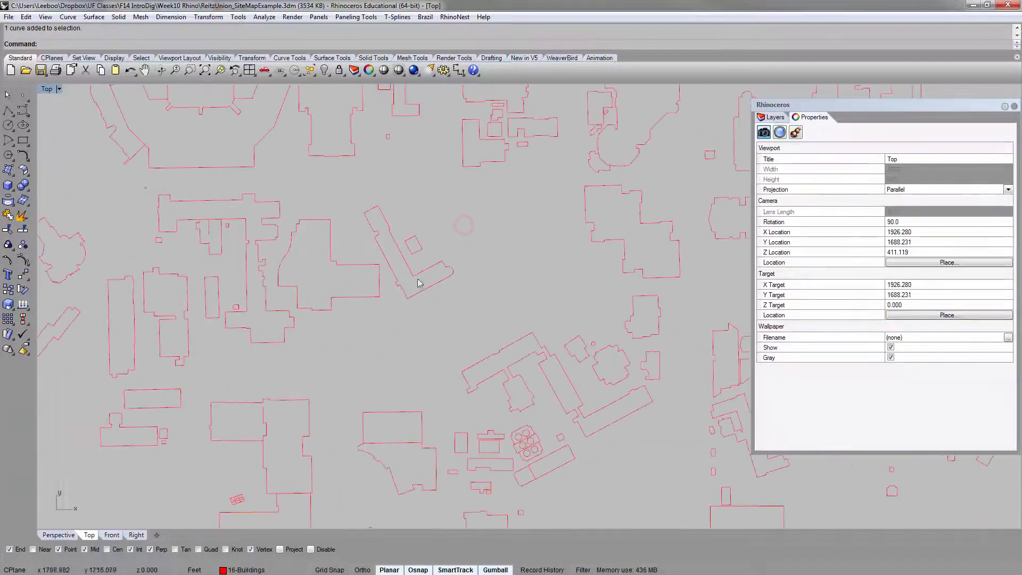
Check whether the outlines of the curved-edge building and the notched square building are open or closed by selecting their curves.
left_click(368, 297)
left_click(370, 326)
scroll(424, 330, "down", 6)
right_click_drag(424, 333, 377, 314)
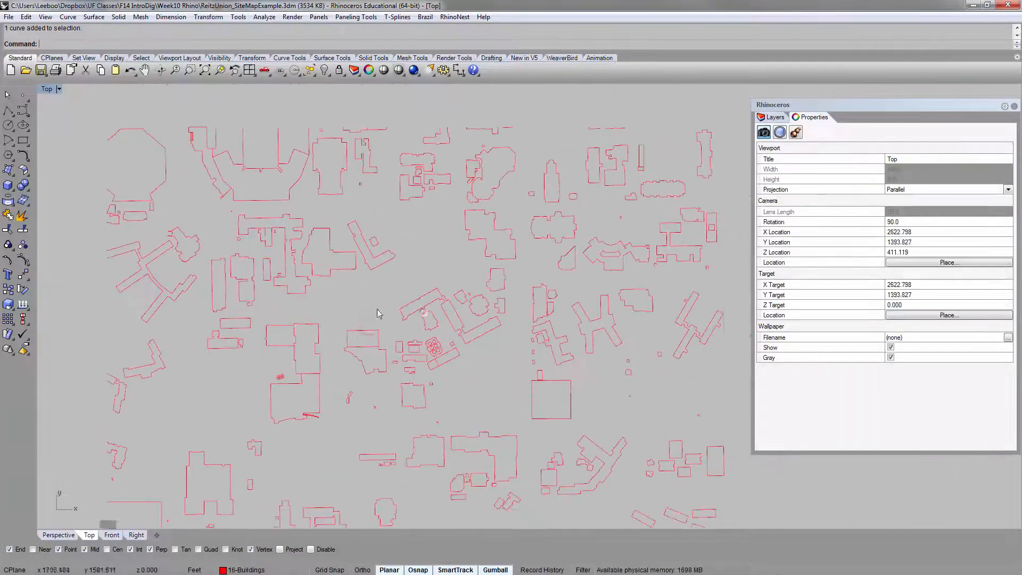
left_click(355, 349)
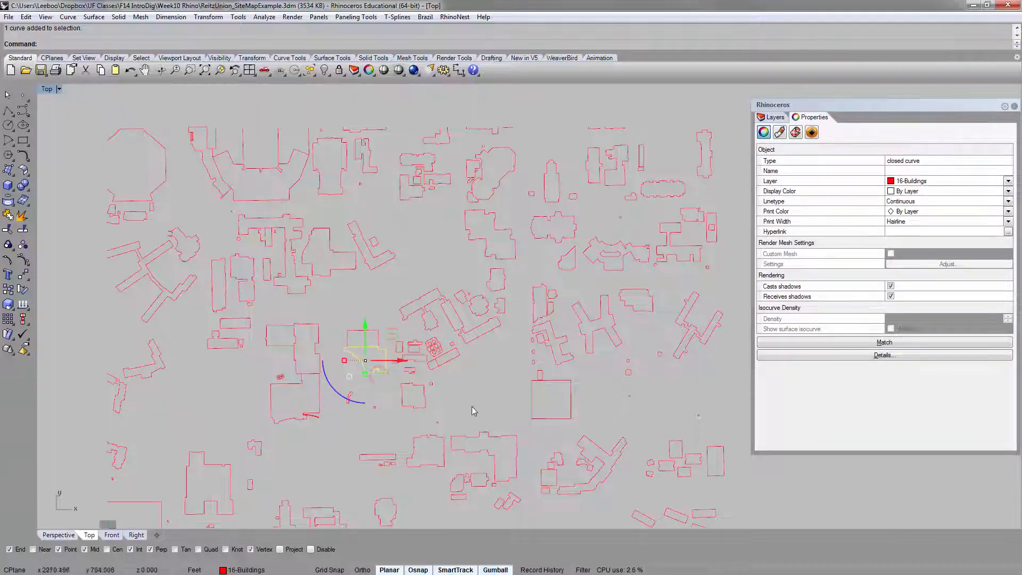
left_click(472, 407)
left_click(426, 397)
left_click(480, 379)
left_click(399, 382)
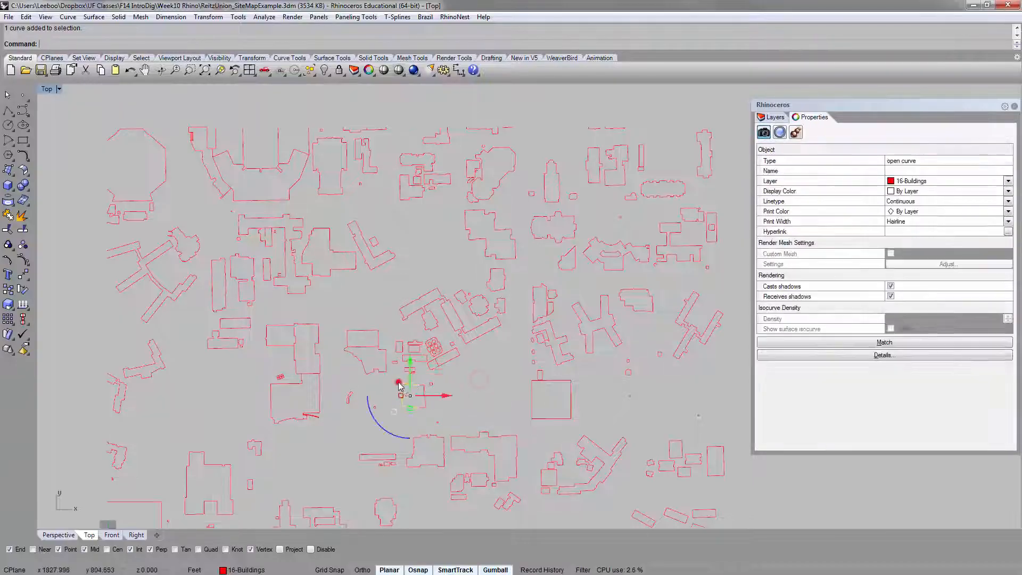
left_click(463, 413)
scroll(424, 434, "up", 4)
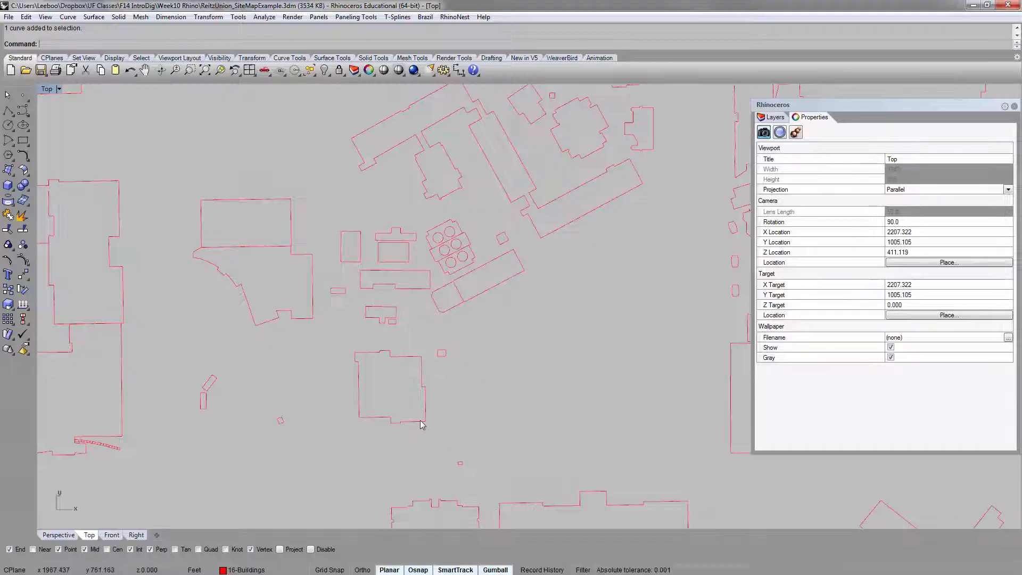
left_click(422, 423)
left_click(482, 417)
Try to join the two open curves of the notched square building, declining to close the gap between their ends.
scroll(405, 365, "up", 4)
left_click(383, 348)
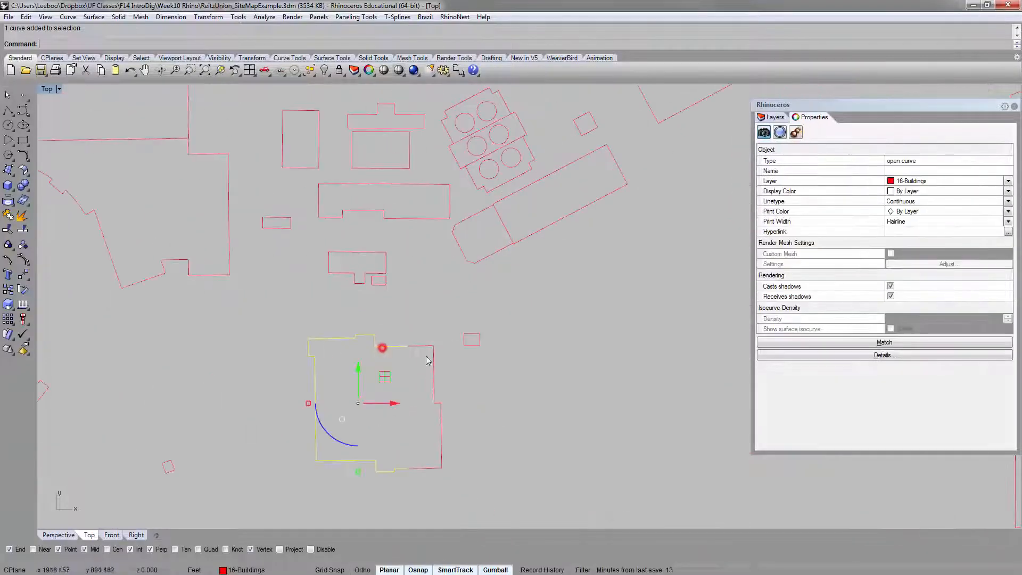
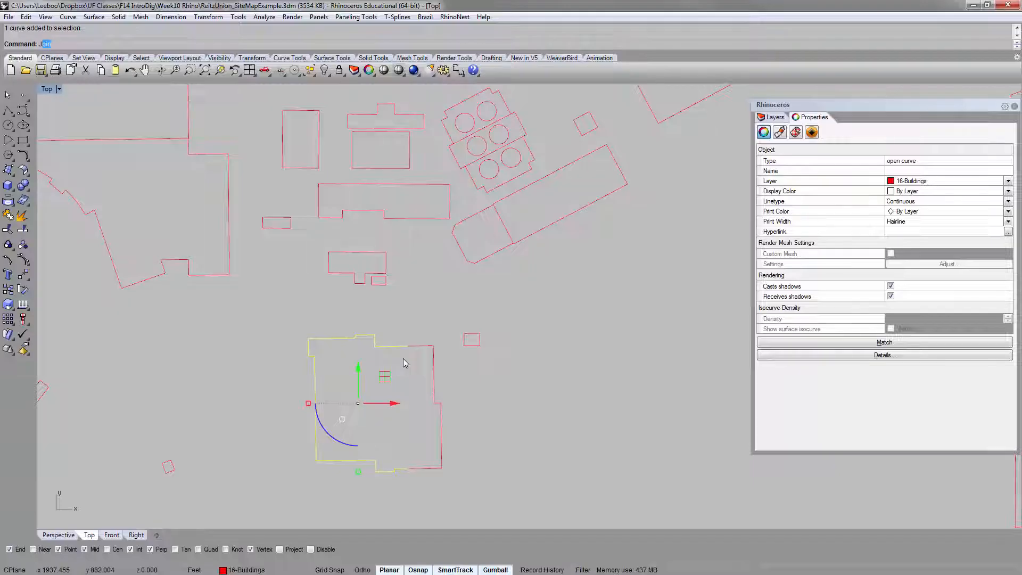
key("Return")
left_click(422, 347)
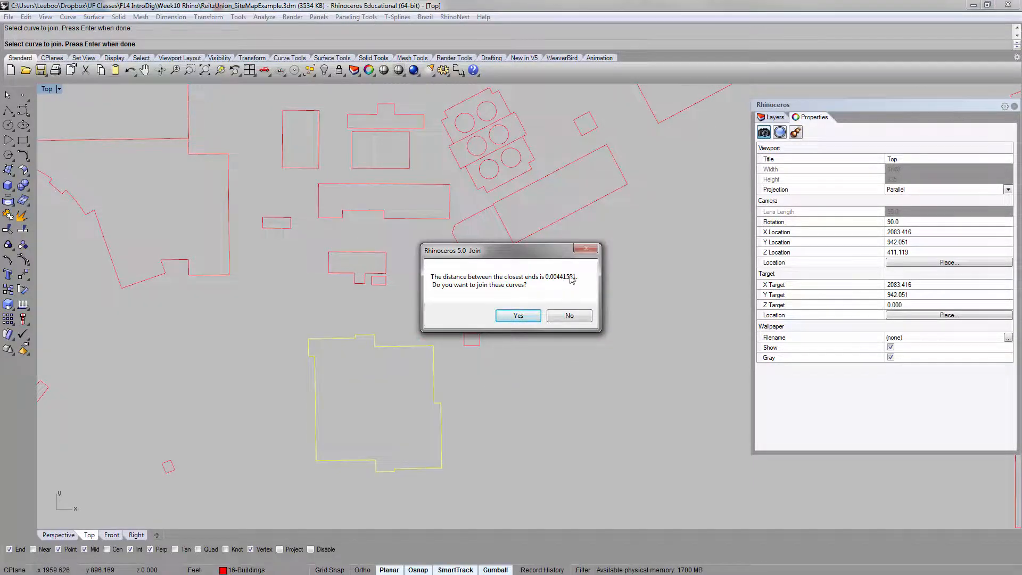
left_click(568, 316)
End the join and examine the curve ends along the notched square building's lower edge at close range.
scroll(409, 435, "up", 8)
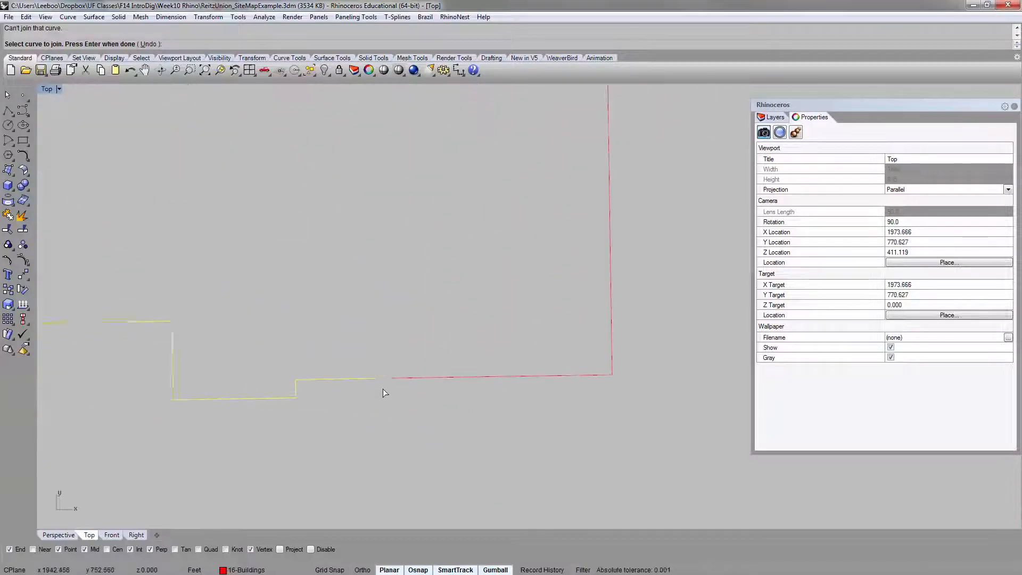
scroll(389, 365, "up", 5)
key("Escape")
left_click(388, 341)
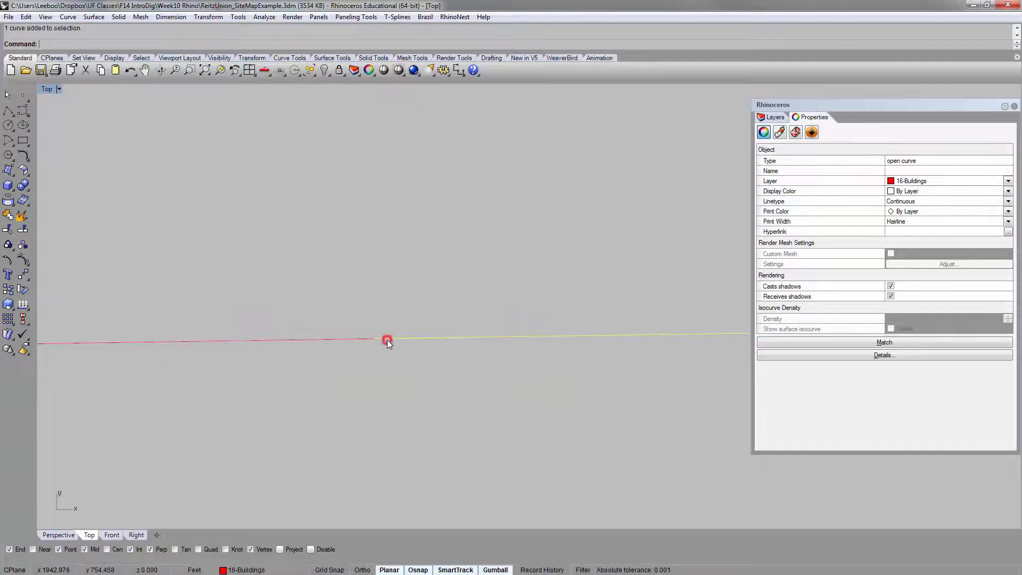
right_click_drag(381, 350, 388, 363)
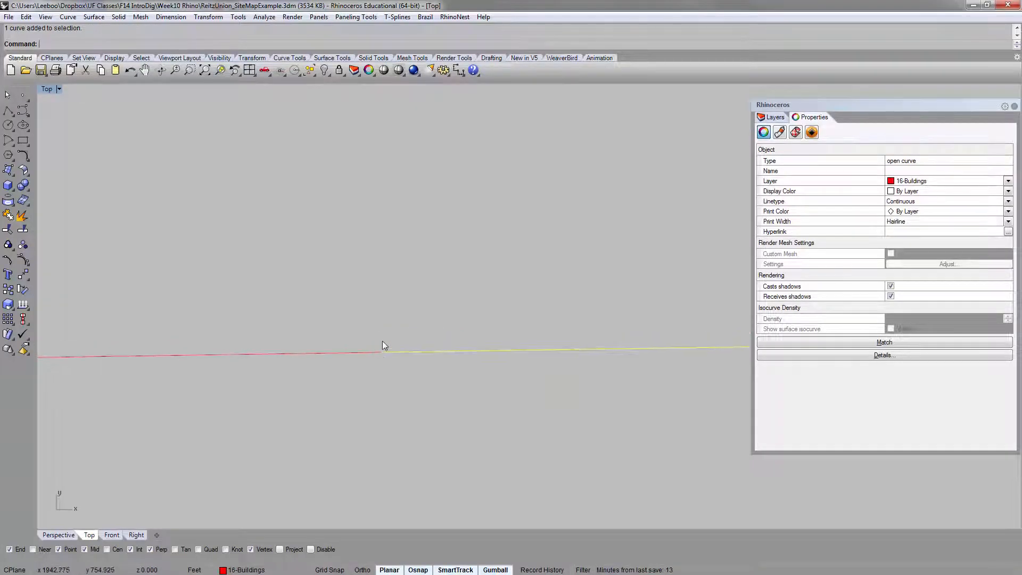
key("Escape")
Join the L-shaped building's outline with the arc at its rounded end.
scroll(337, 401, "down", 10)
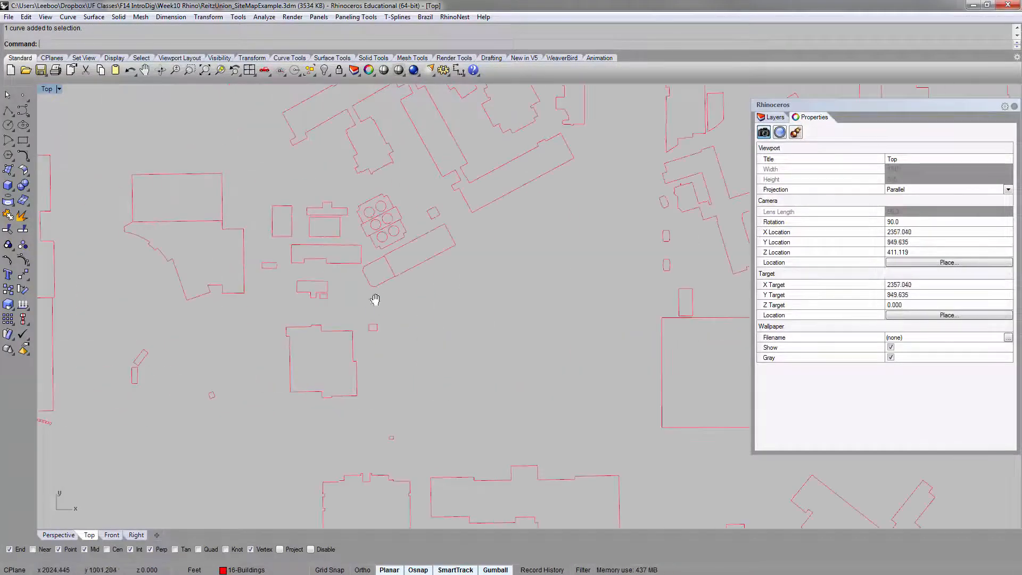
scroll(450, 268, "down", 5)
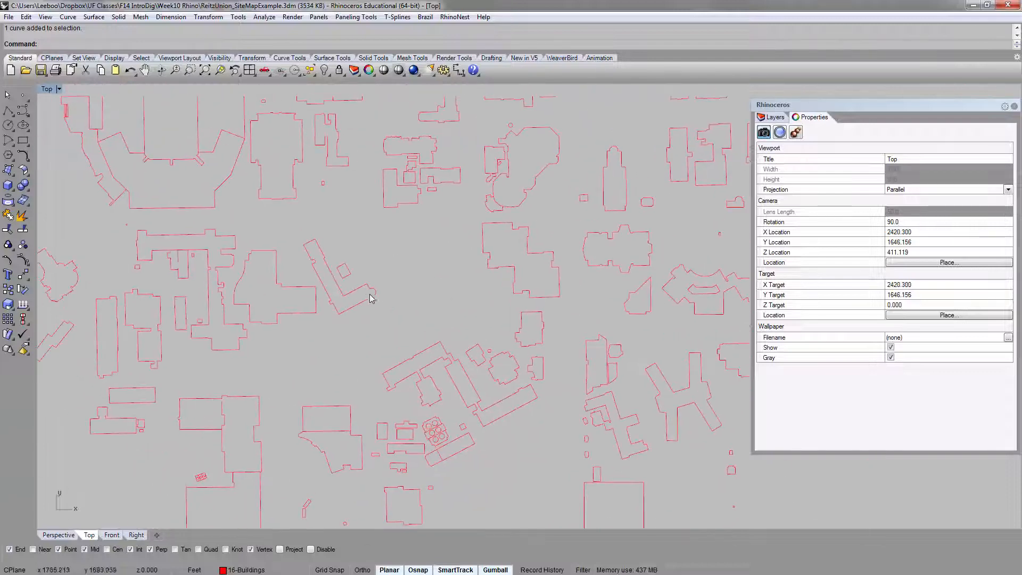
scroll(371, 298, "up", 8)
left_click(358, 255)
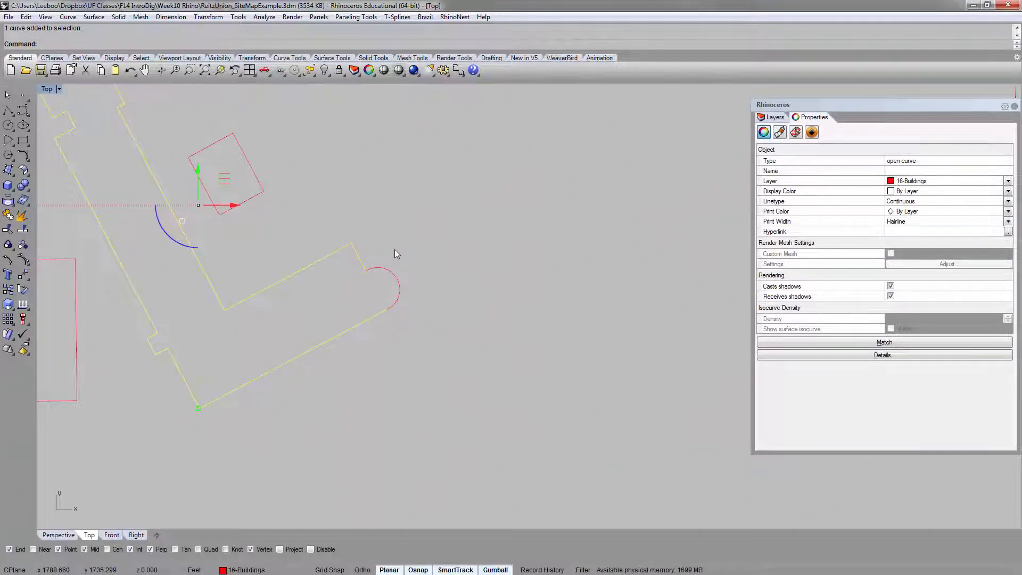
key("Return")
left_click(375, 269)
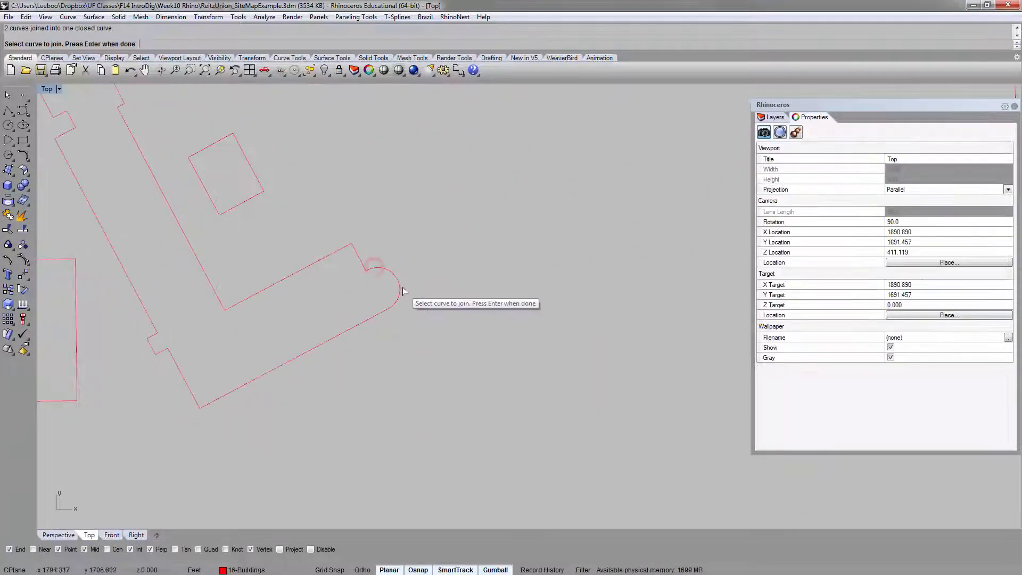
key("Return")
left_click(461, 324)
Check the L-shaped building's joined outline and the small square beside it by selecting each curve.
scroll(407, 307, "down", 10)
left_click(406, 302)
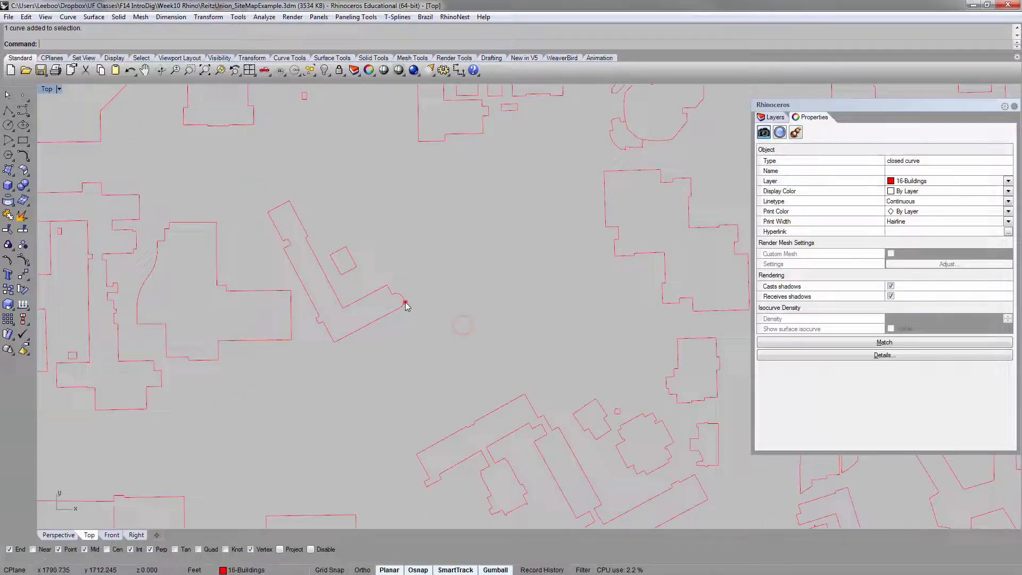
left_click(443, 282)
scroll(394, 300, "up", 4)
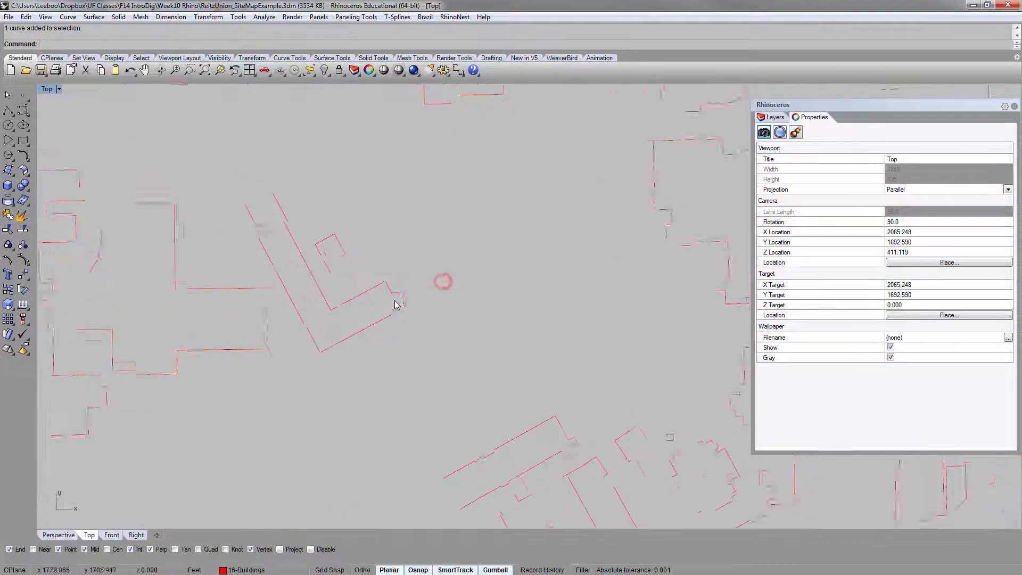
left_click(372, 279)
left_click(440, 233)
left_click(310, 242)
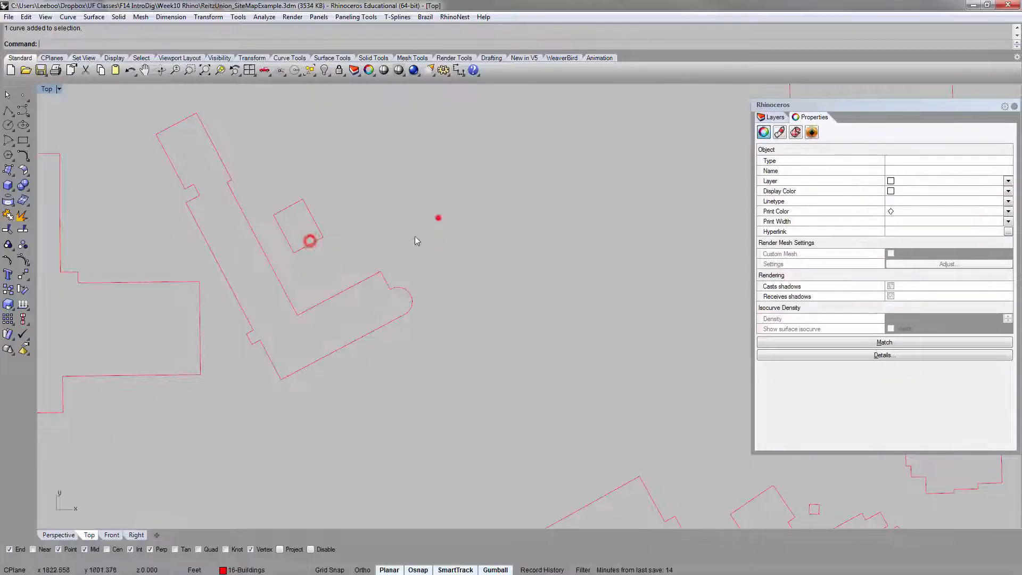
Select all building curves across the campus and join them in a single operation.
scroll(381, 263, "down", 15)
right_click_drag(384, 268, 352, 256)
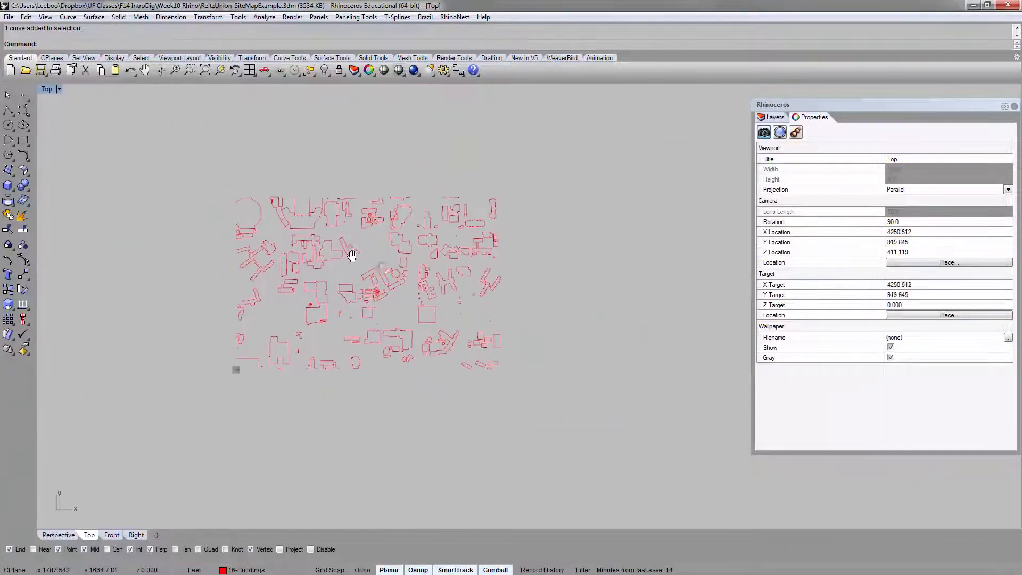
scroll(351, 256, "up", 4)
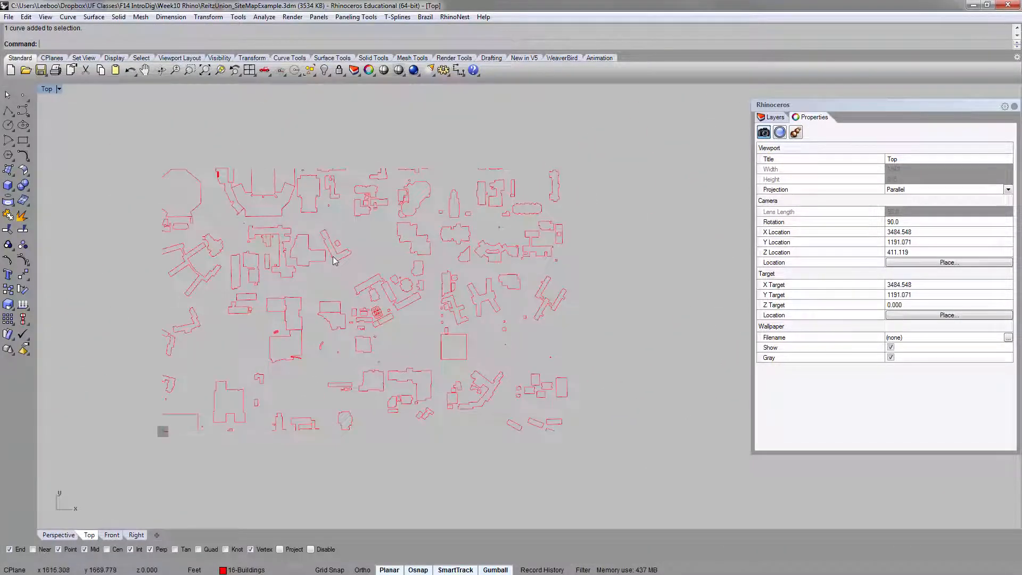
left_click_drag(90, 109, 660, 504)
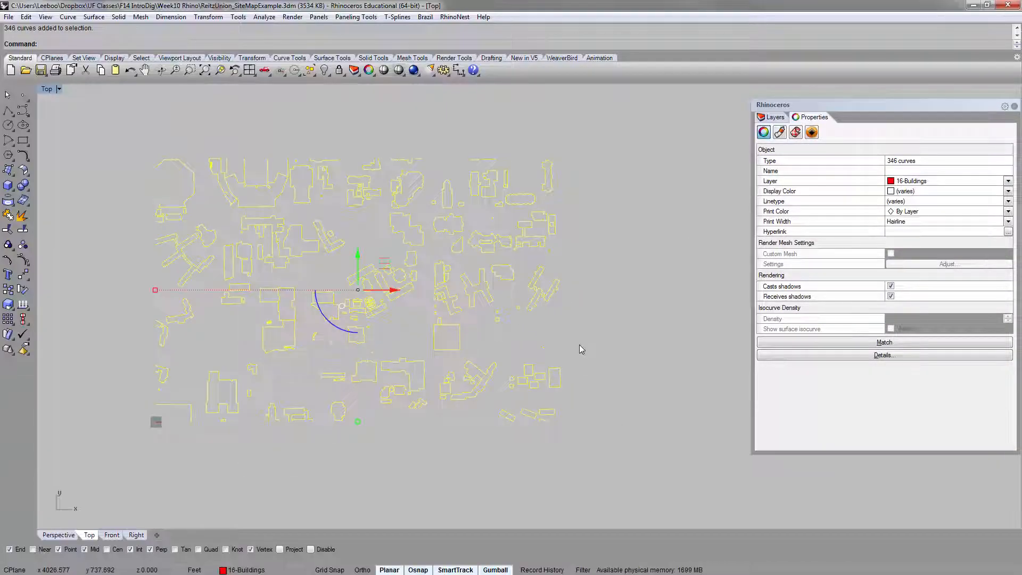
type("join")
key("Return")
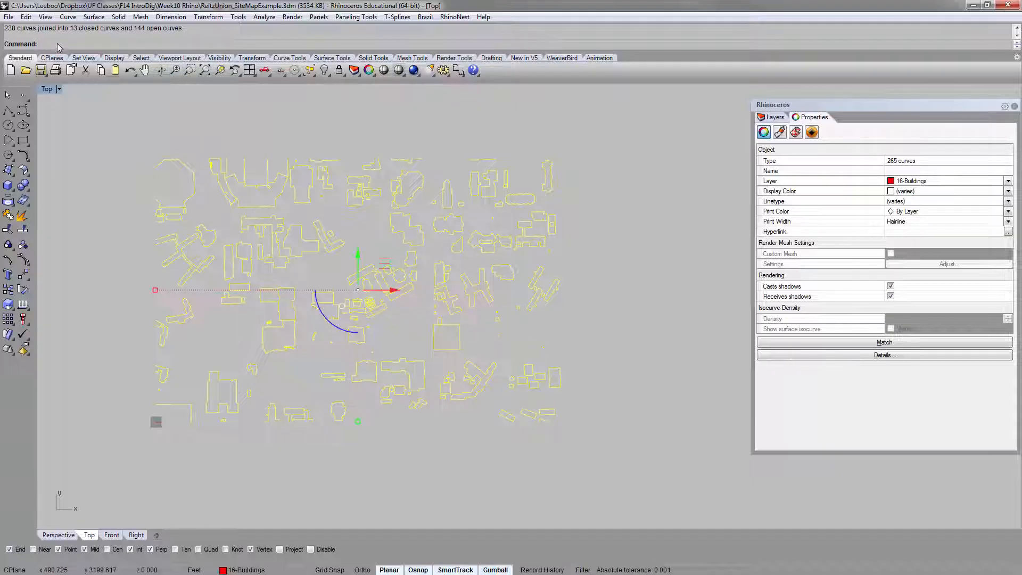
left_click(266, 121)
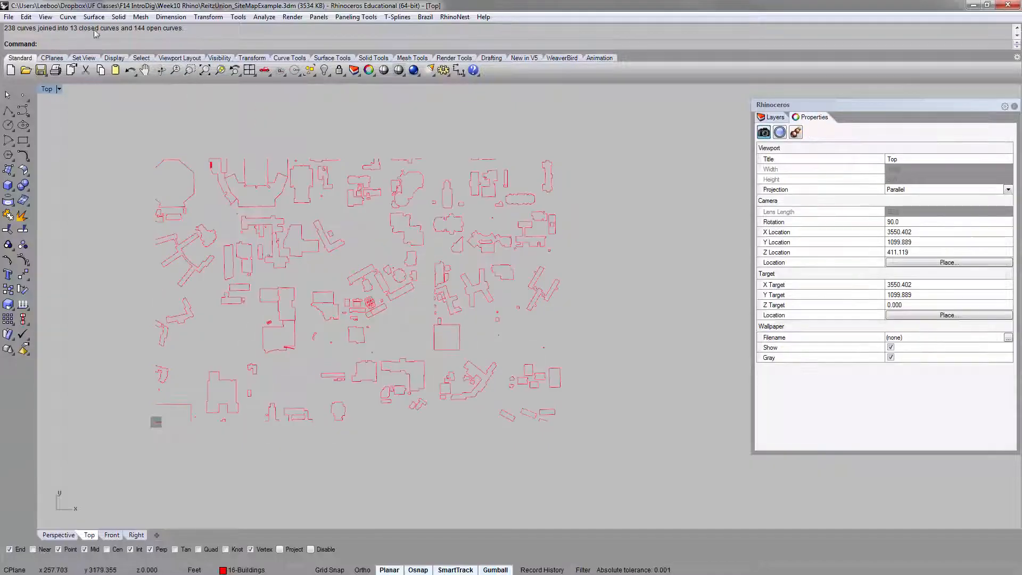
Check the join on the small square by the L-shaped building, the notched square building and the curved-edge building with its adjoining rectangle.
scroll(342, 244, "up", 5)
left_click(341, 239)
left_click(330, 206)
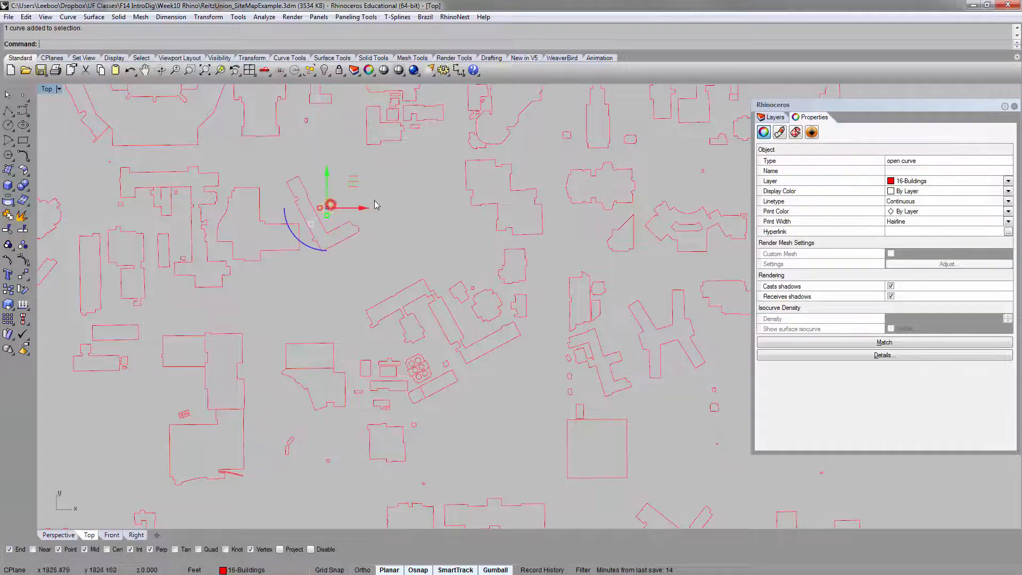
left_click(386, 206)
scroll(389, 229, "down", 5)
scroll(397, 362, "up", 9)
left_click(399, 332)
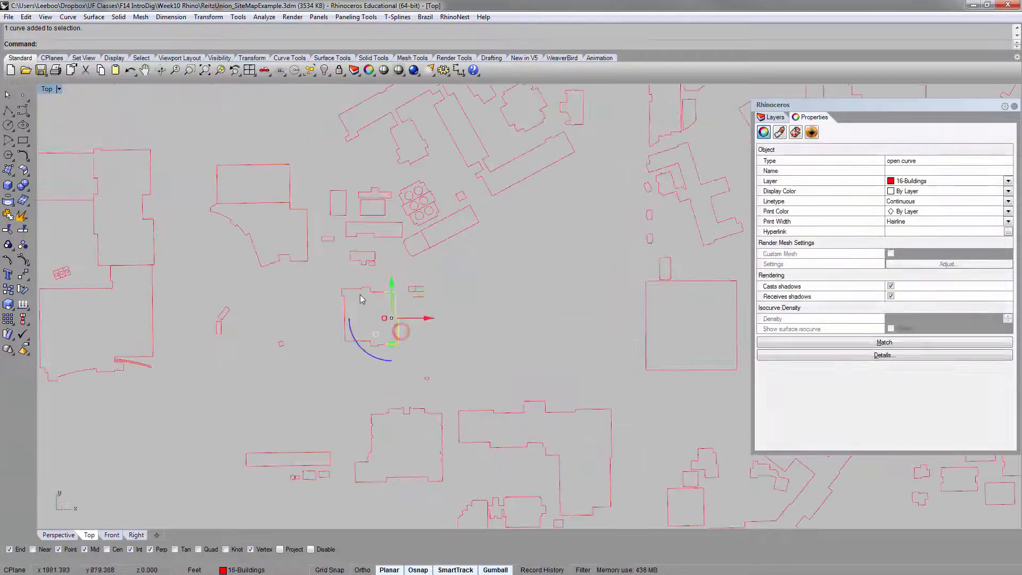
left_click(360, 283)
left_click(363, 288)
left_click(394, 303)
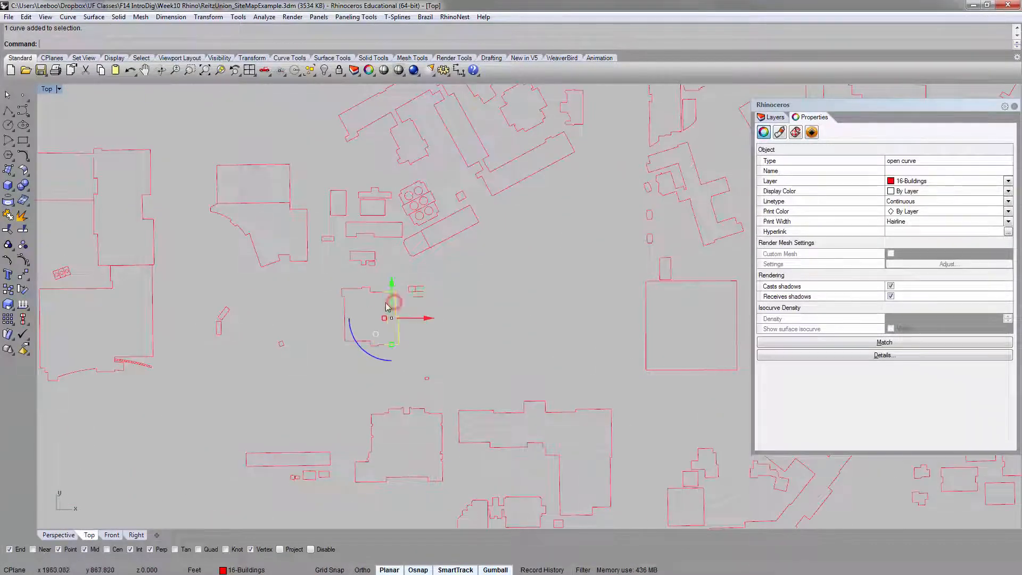
left_click(315, 296)
left_click(302, 267)
left_click(300, 263)
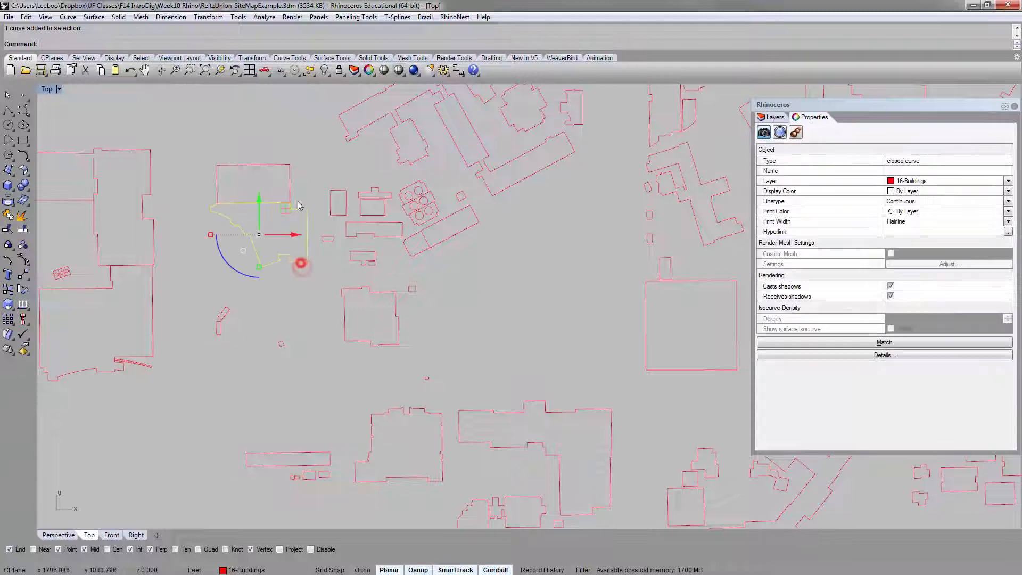
left_click(289, 162)
left_click(283, 163)
Inspect the large stepped building and its adjoining rectangular wing for open curves by selecting segments and examining where they meet.
right_click_drag(256, 150, 350, 203)
left_click(254, 219)
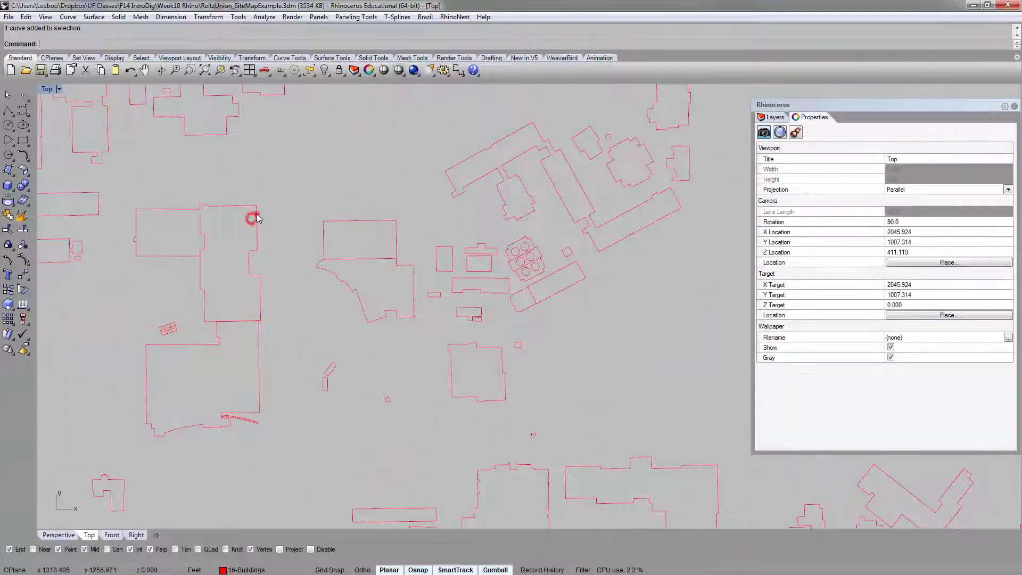
left_click(159, 224)
scroll(182, 215, "up", 4)
left_click(118, 296)
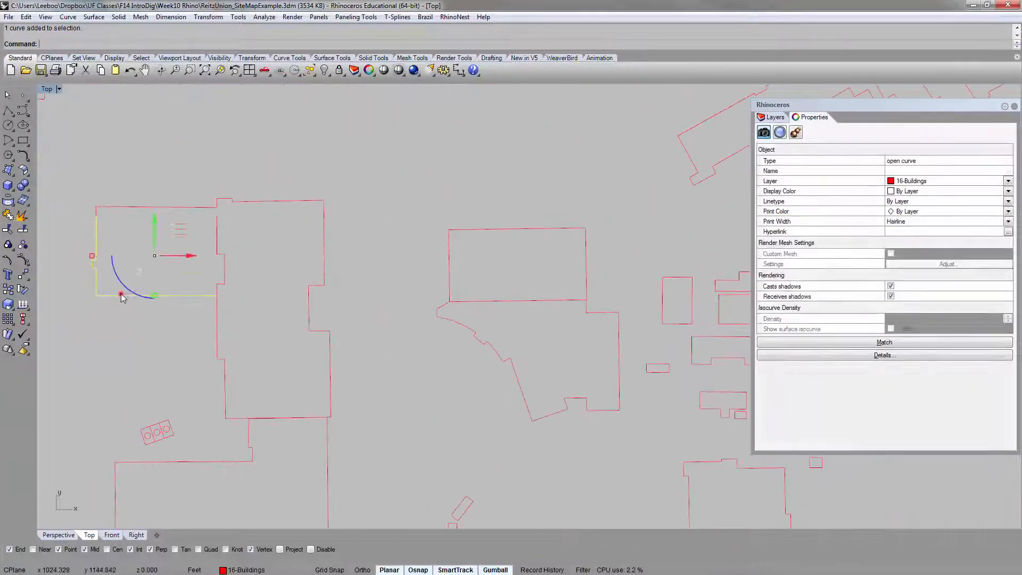
scroll(233, 252, "down", 2)
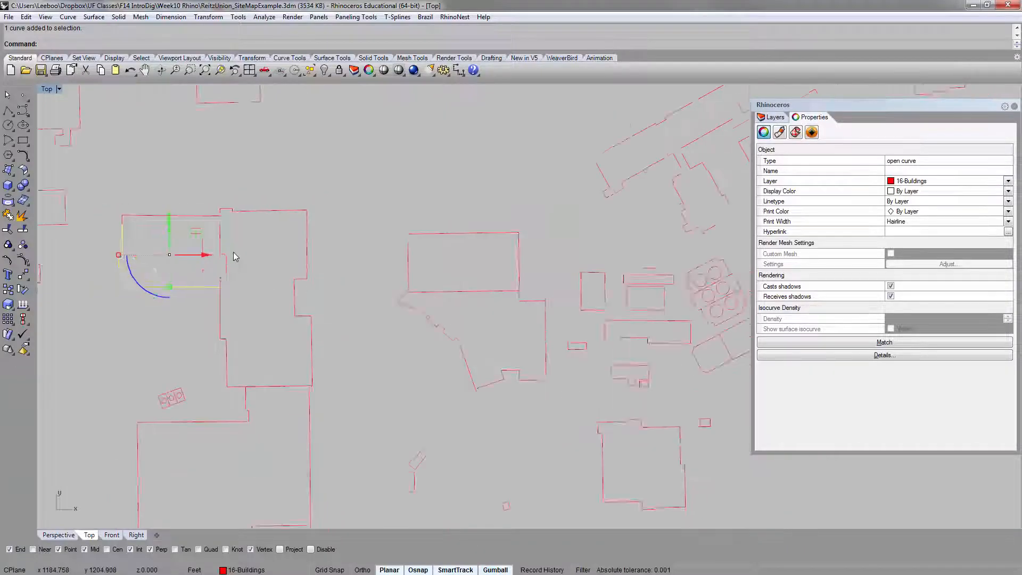
right_click_drag(233, 252, 223, 238)
left_click(251, 284)
right_click_drag(226, 282, 239, 240)
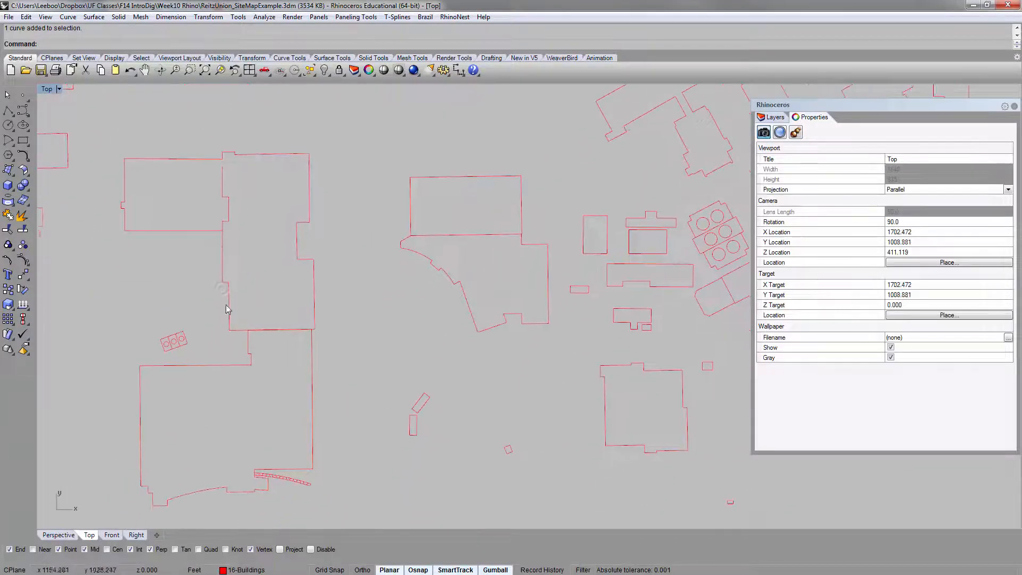
left_click(248, 347)
left_click(314, 300)
left_click(296, 246)
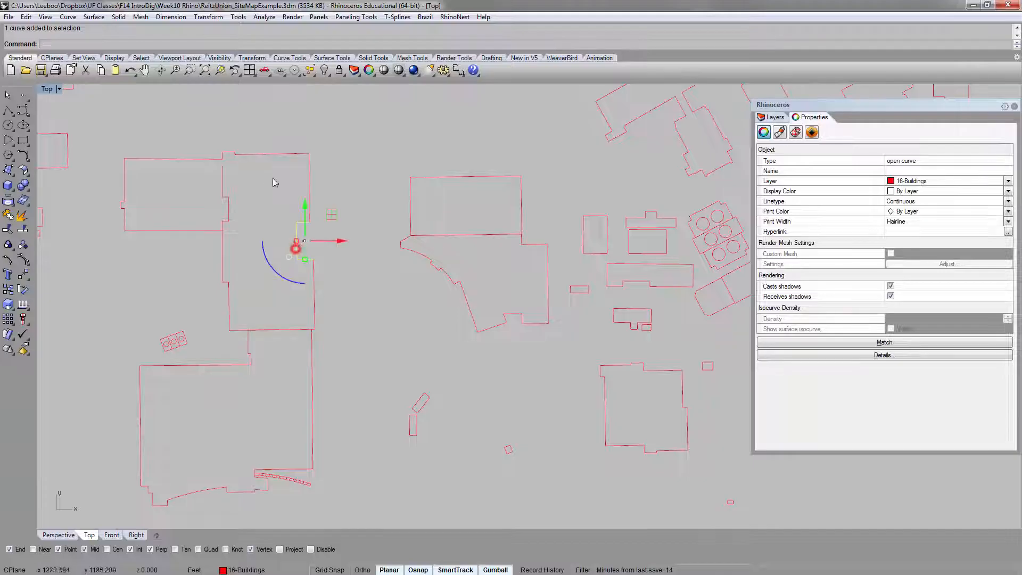
left_click(256, 142)
scroll(223, 157, "up", 8)
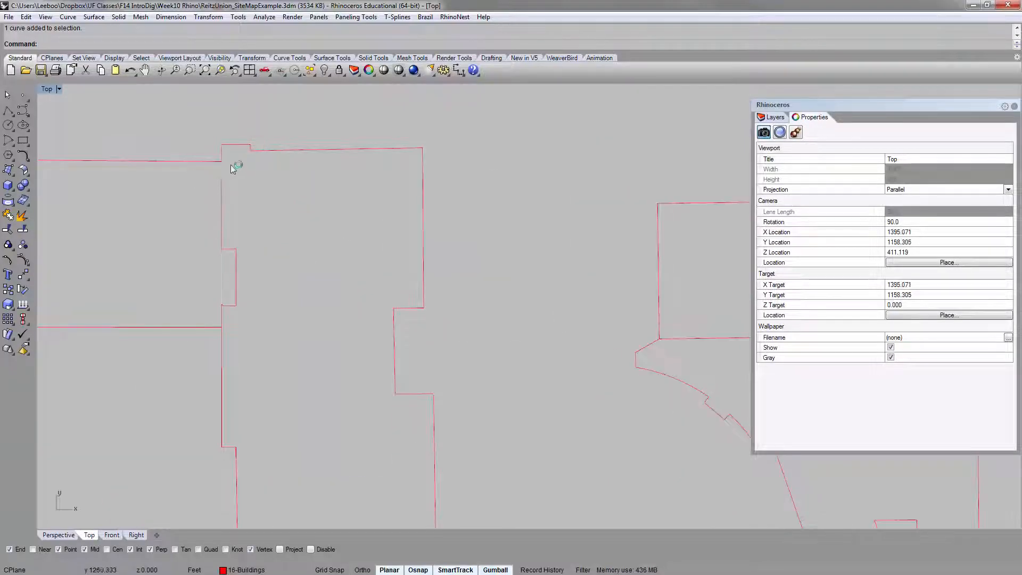
scroll(243, 220, "down", 10)
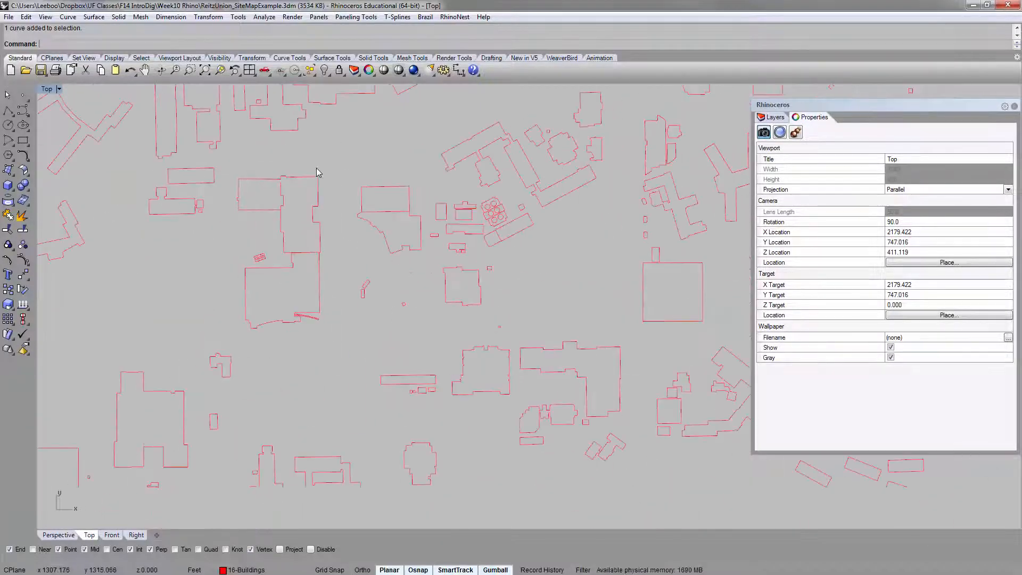
Locate the notched square building near the campus centre and zoom to its selected outline curves.
scroll(317, 170, "down", 4)
right_click_drag(434, 170, 348, 227)
left_click(431, 261)
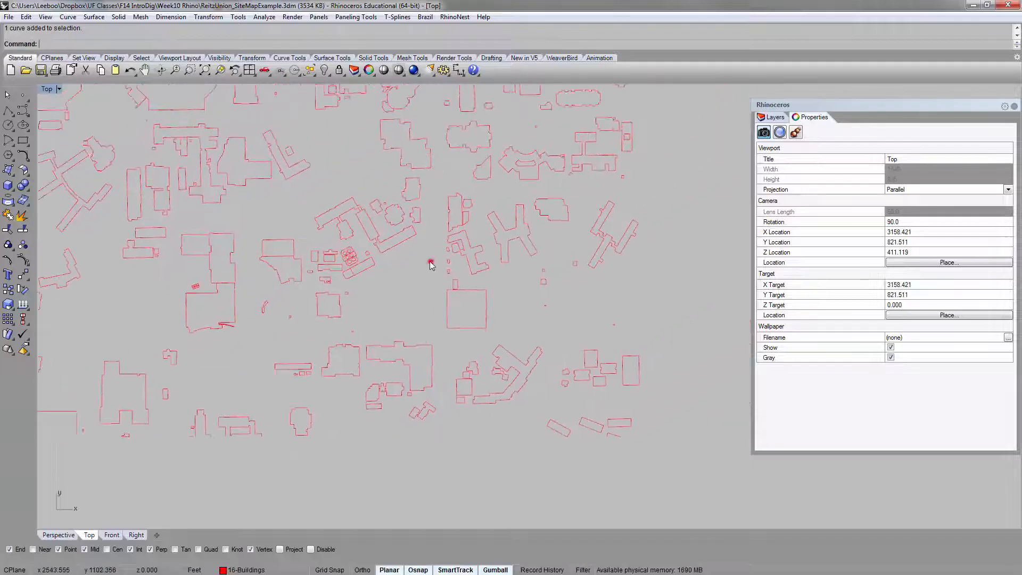
scroll(356, 183, "up", 3)
scroll(322, 347, "up", 3)
left_click(336, 381)
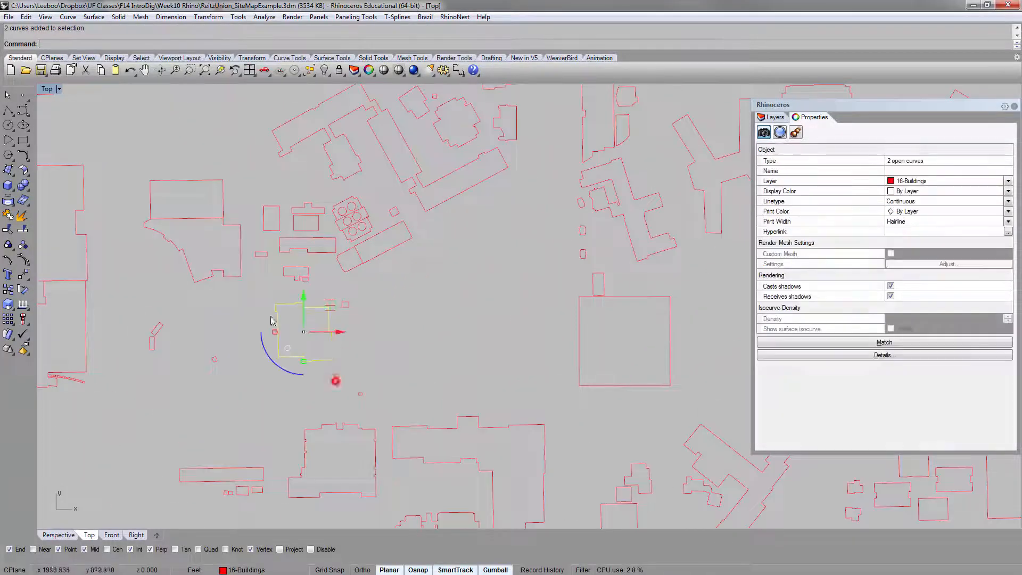
scroll(323, 349, "up", 2)
type("zs")
key("Return")
left_click(443, 329)
scroll(574, 324, "down", 6)
right_click_drag(574, 324, 233, 305)
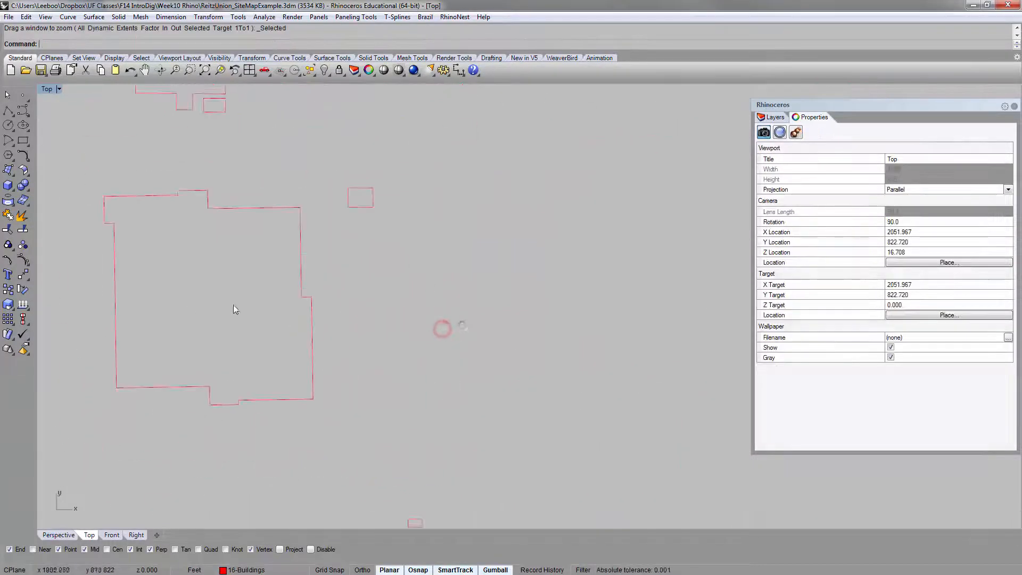
Select each half of the notched square building's outline in turn to examine where the curves meet.
left_click(295, 212)
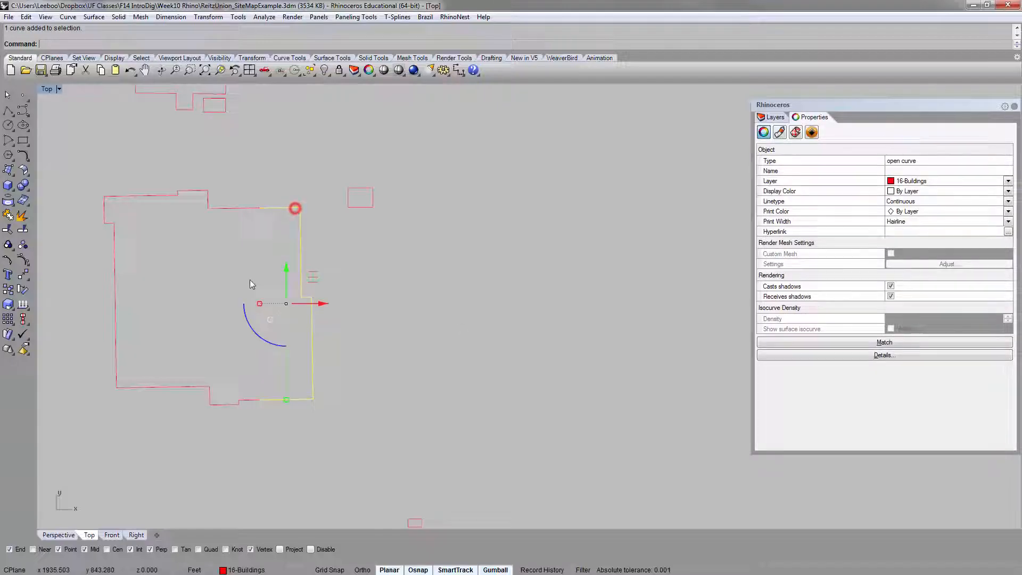
left_click(241, 251)
left_click(225, 207)
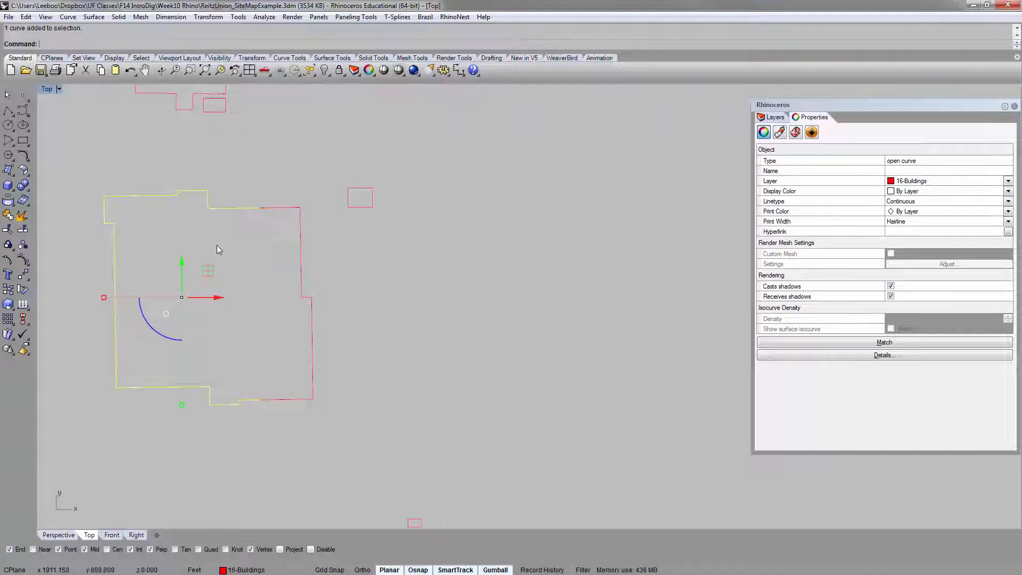
left_click(299, 251)
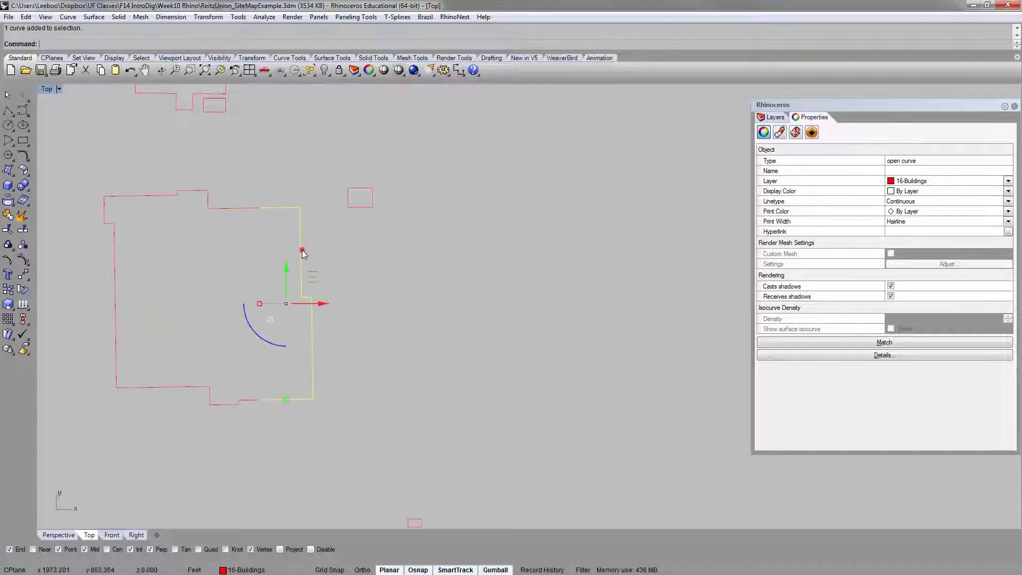
left_click(240, 233)
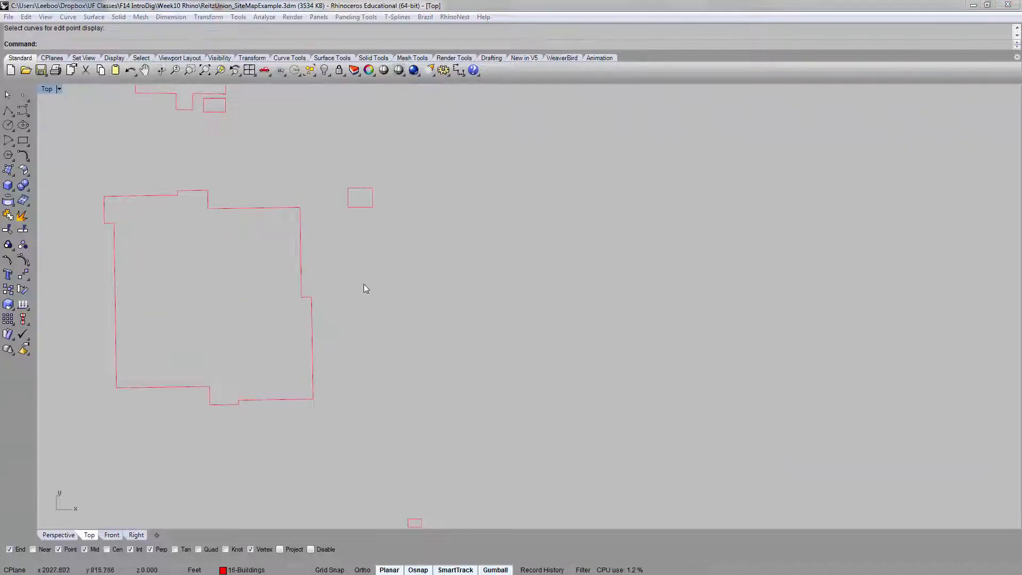
left_click(358, 266)
Turn on the edit points of the open curve forming the right-hand half of the notched square building.
left_click(299, 239)
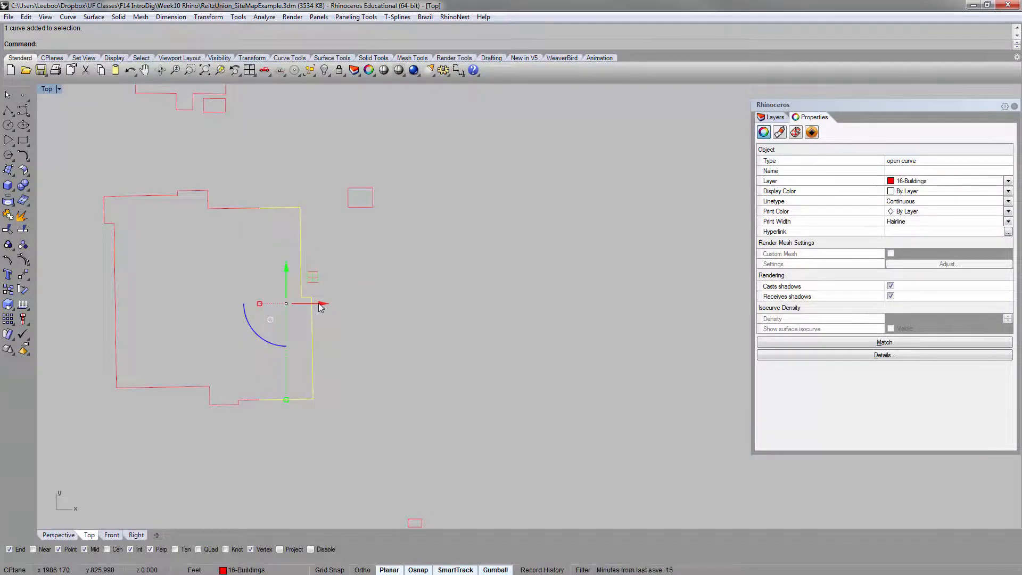
type("itLightByHighlight")
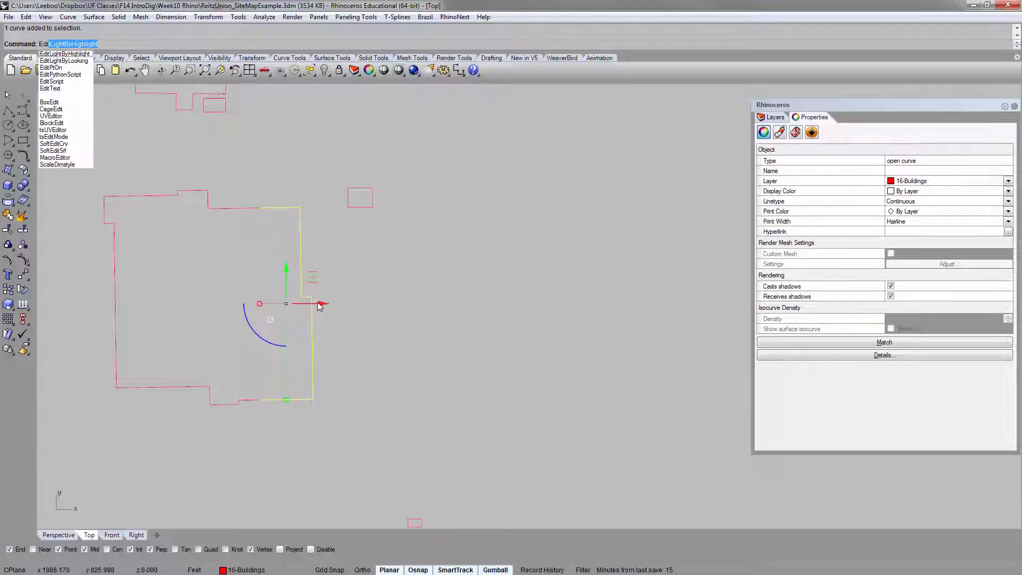
left_click(63, 68)
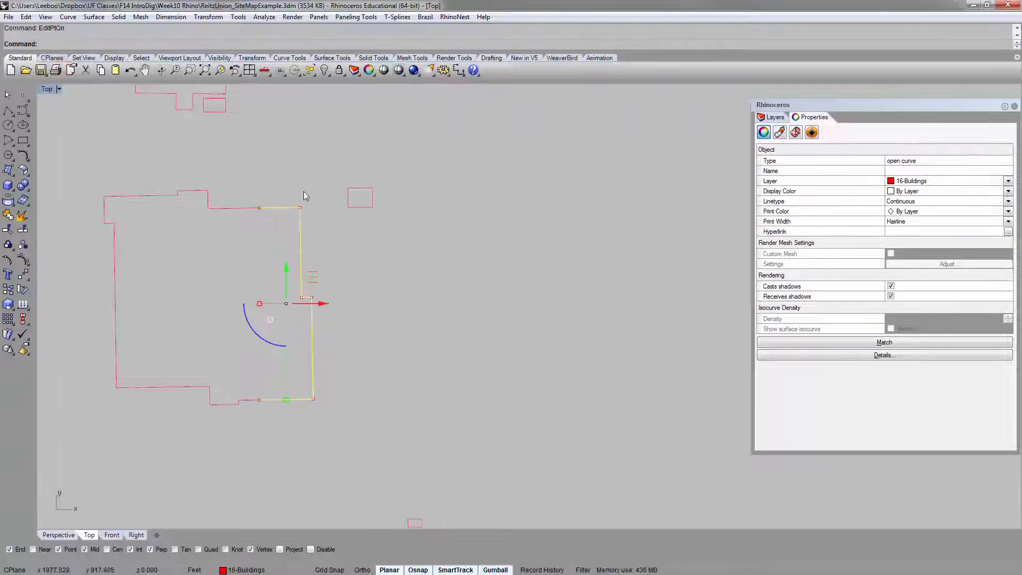
Pull the stacked edit points at the curve's upper end apart and snap the end one back onto the adjoining curve's endpoint.
scroll(262, 226, "up", 2)
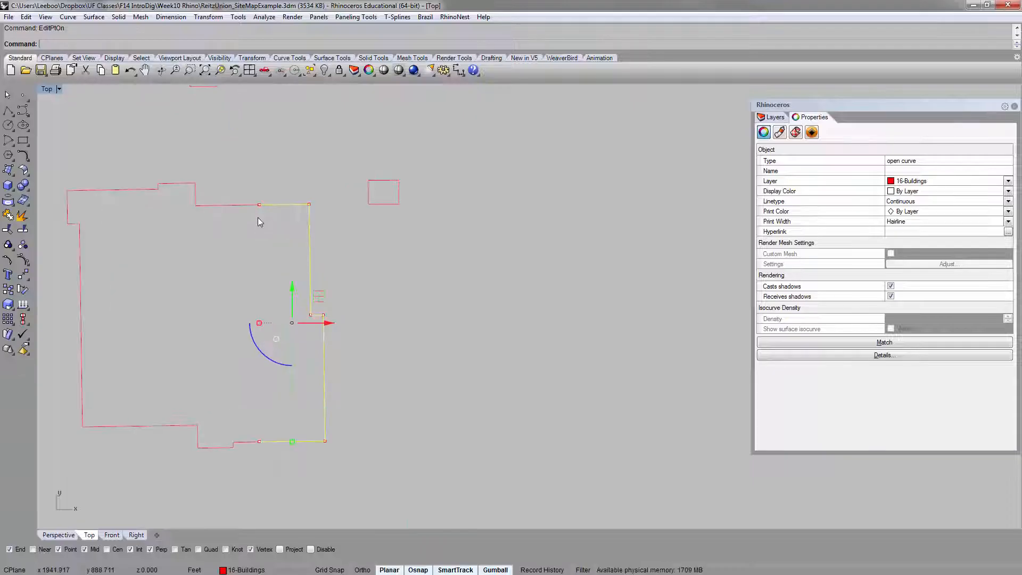
scroll(264, 225, "up", 6)
right_click_drag(261, 223, 266, 182)
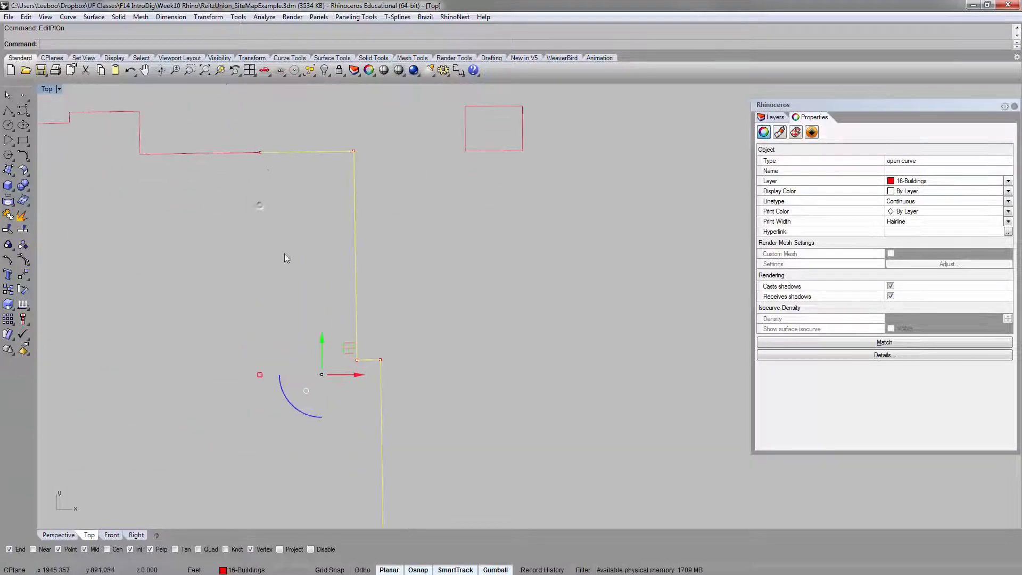
scroll(267, 184, "down", 6)
scroll(263, 404, "up", 6)
scroll(263, 404, "down", 6)
right_click_drag(251, 265, 243, 322)
scroll(246, 238, "up", 10)
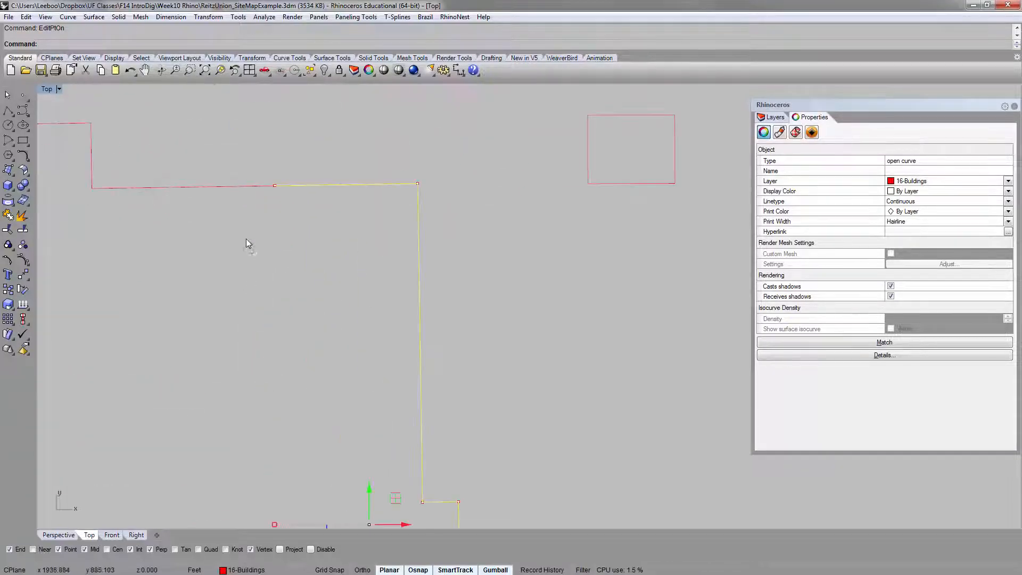
left_click_drag(253, 161, 306, 236)
left_click_drag(301, 162, 340, 136)
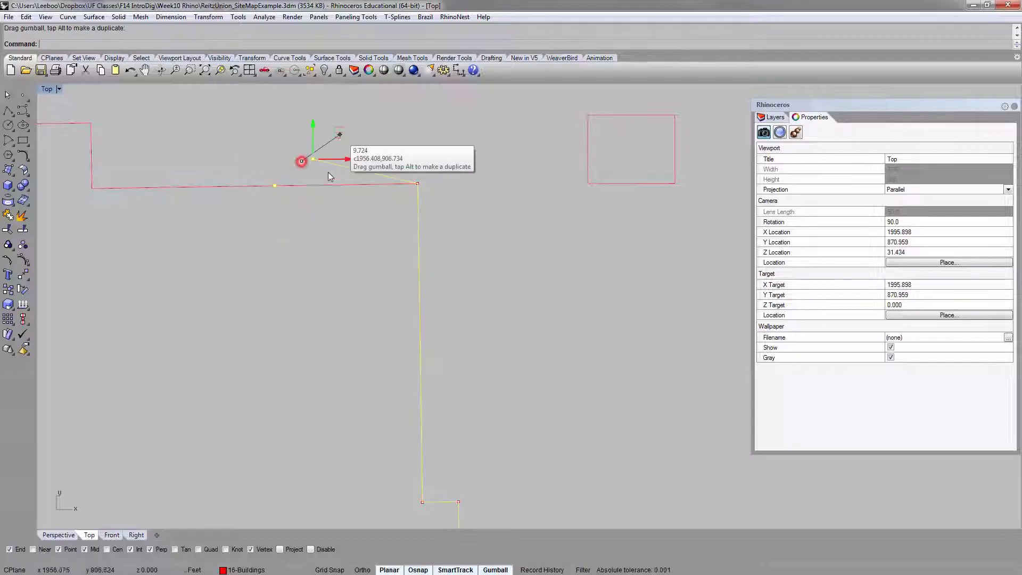
left_click(311, 207)
left_click(313, 159)
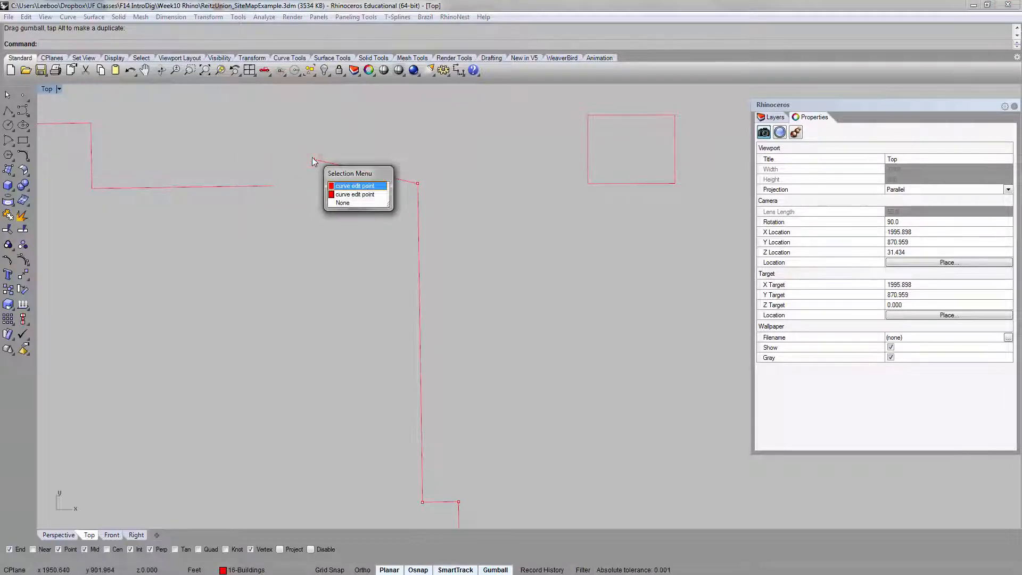
left_click(342, 186)
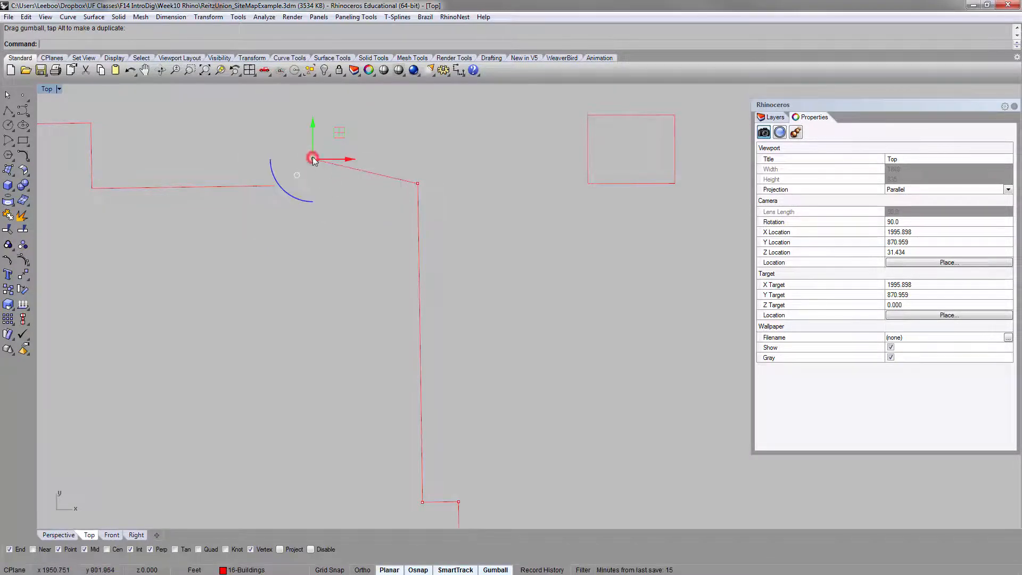
left_click_drag(313, 159, 275, 185)
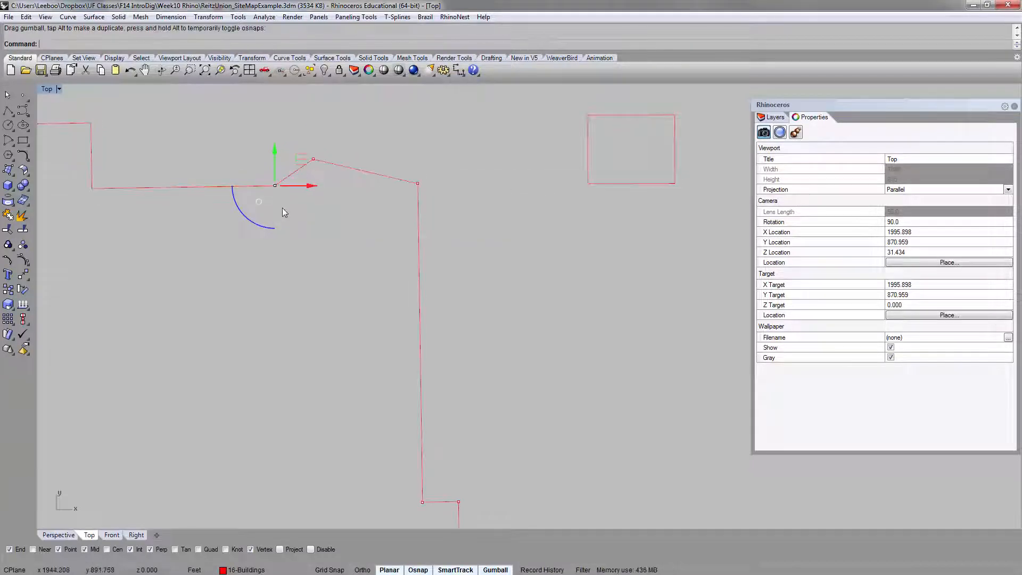
Delete the extra edit point left outside the upper edge of the notched square building.
left_click_drag(297, 145, 336, 193)
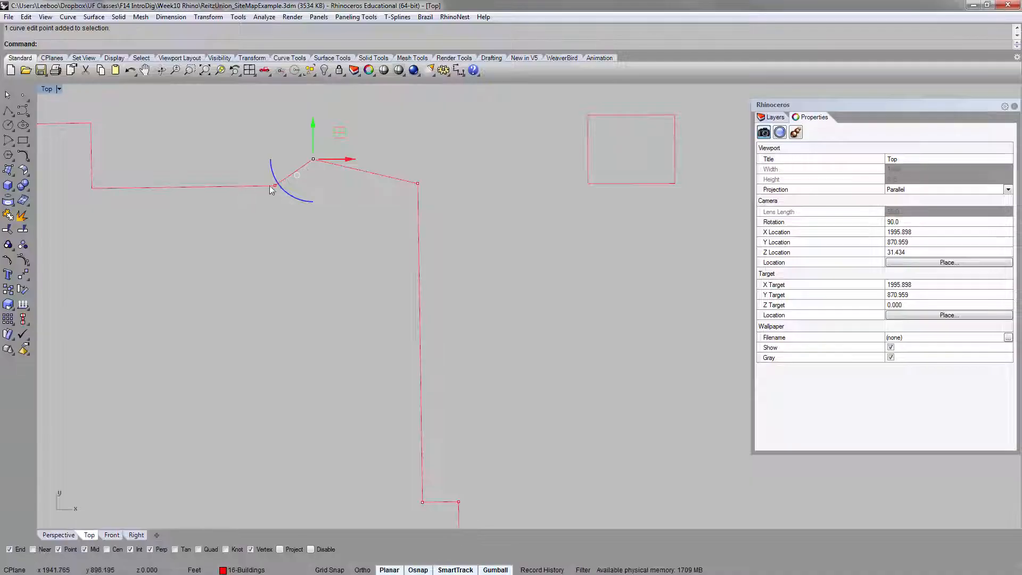
scroll(270, 186, "up", 2)
scroll(317, 164, "down", 2)
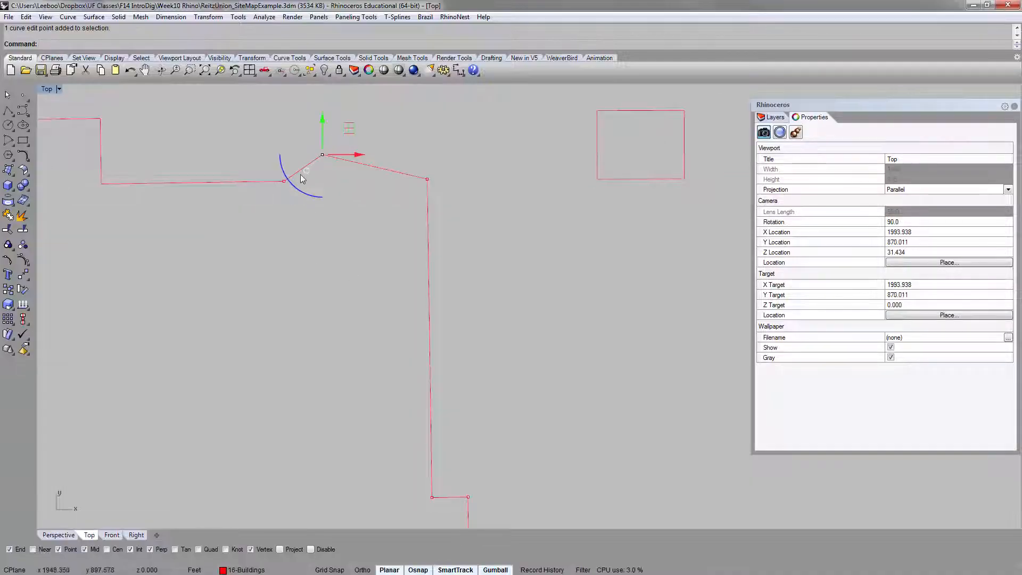
key("Delete")
Move the two overlapping edit points at the curve's lower end away from the adjoining curve.
scroll(307, 226, "down", 3)
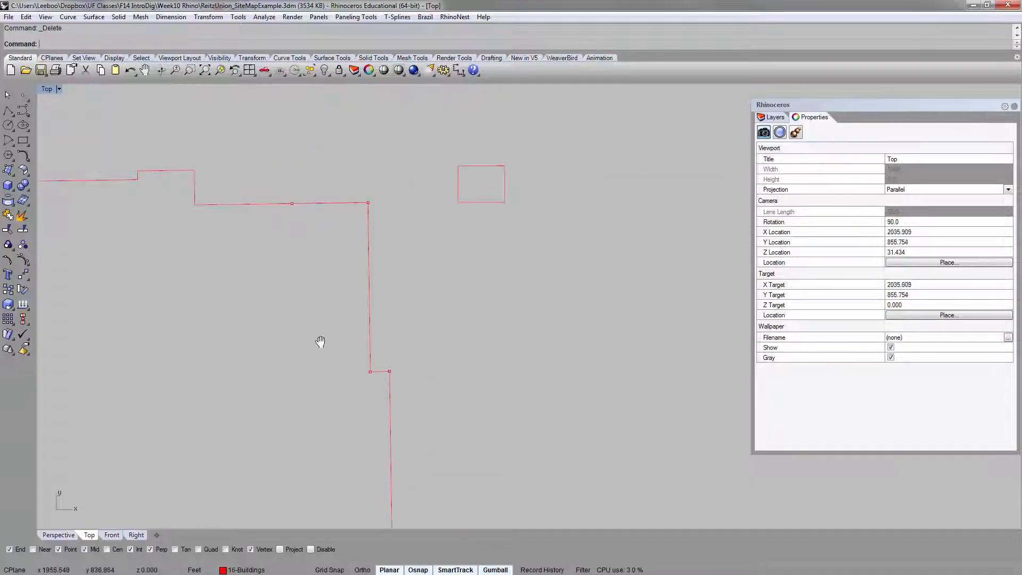
right_click_drag(320, 340, 283, 202)
scroll(278, 184, "down", 4)
scroll(274, 292, "up", 8)
left_click_drag(237, 273, 308, 372)
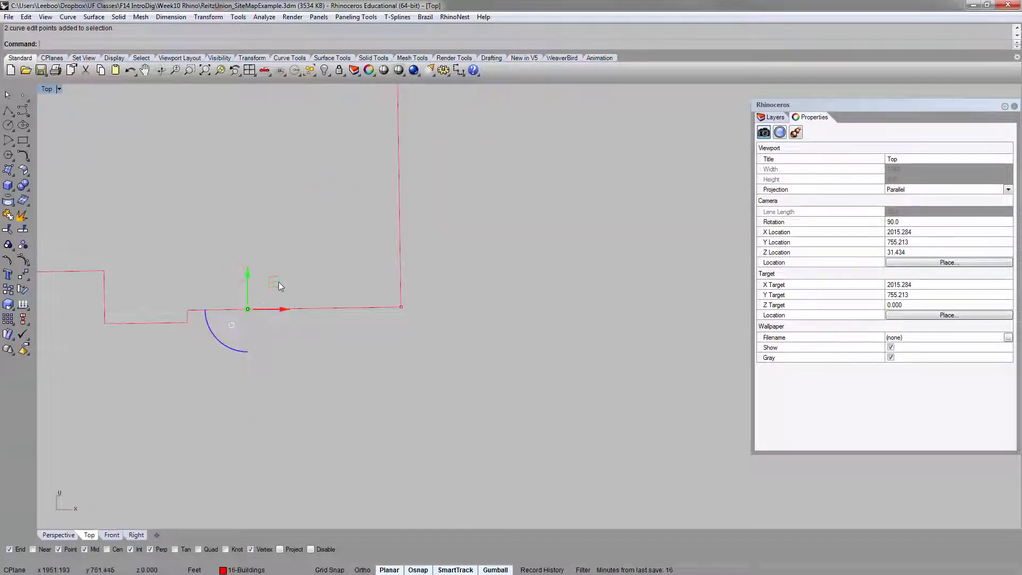
left_click_drag(279, 282, 309, 366)
left_click(287, 336)
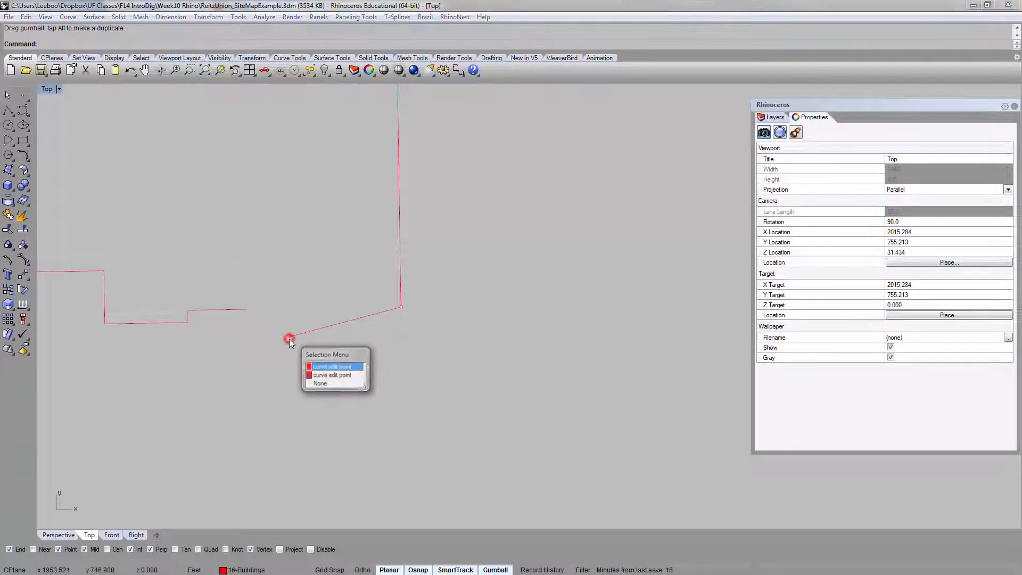
left_click(276, 358)
Delete the redundant edit point beside the displaced lower end of the curve.
scroll(282, 344, "up", 15)
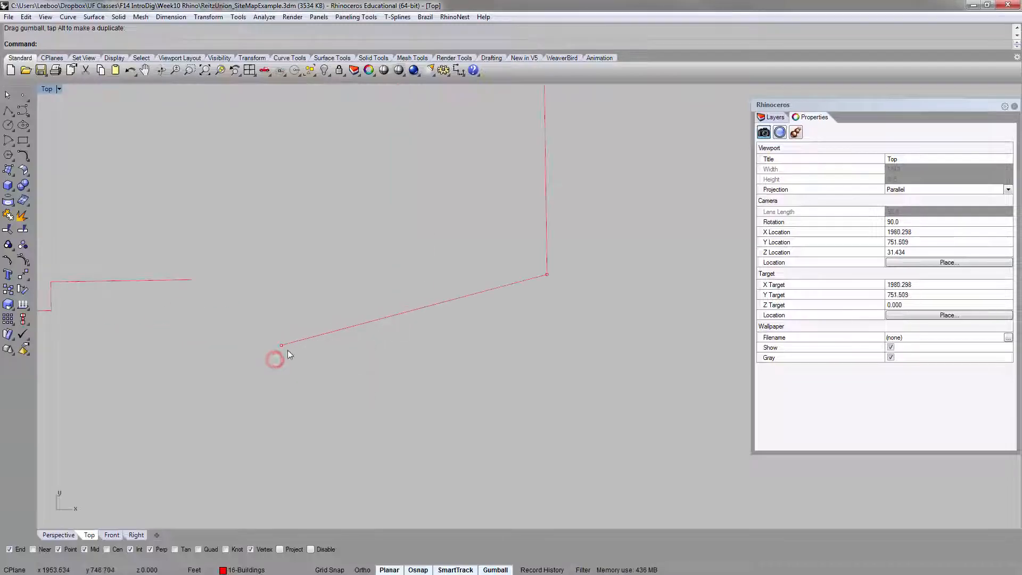
scroll(293, 324, "up", 15)
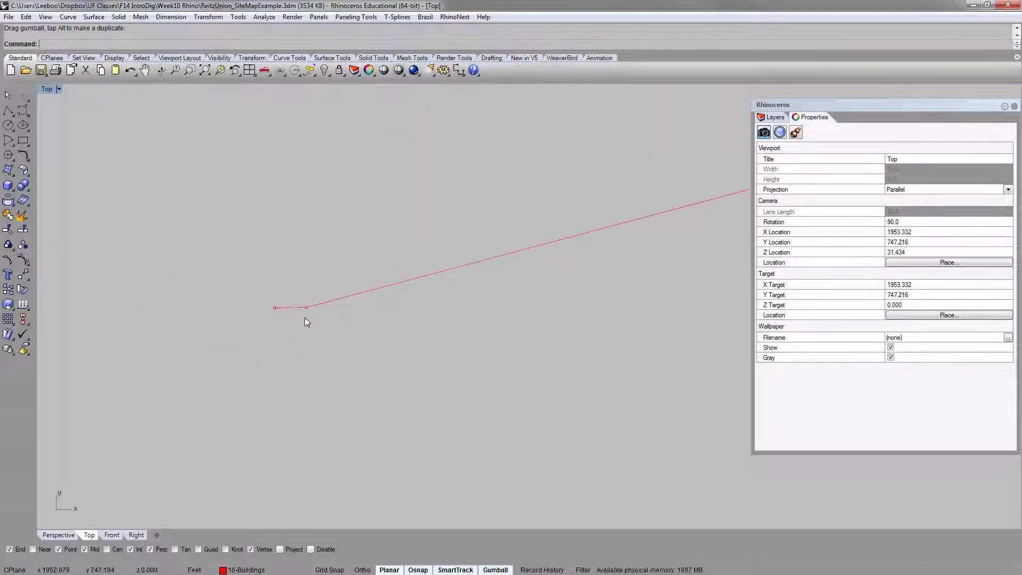
left_click_drag(315, 276, 333, 401)
left_click(312, 360)
scroll(309, 355, "down", 6)
key("Delete")
Snap the curve's remaining lower end point onto the endpoint of the building's left-hand curve.
scroll(337, 306, "down", 10)
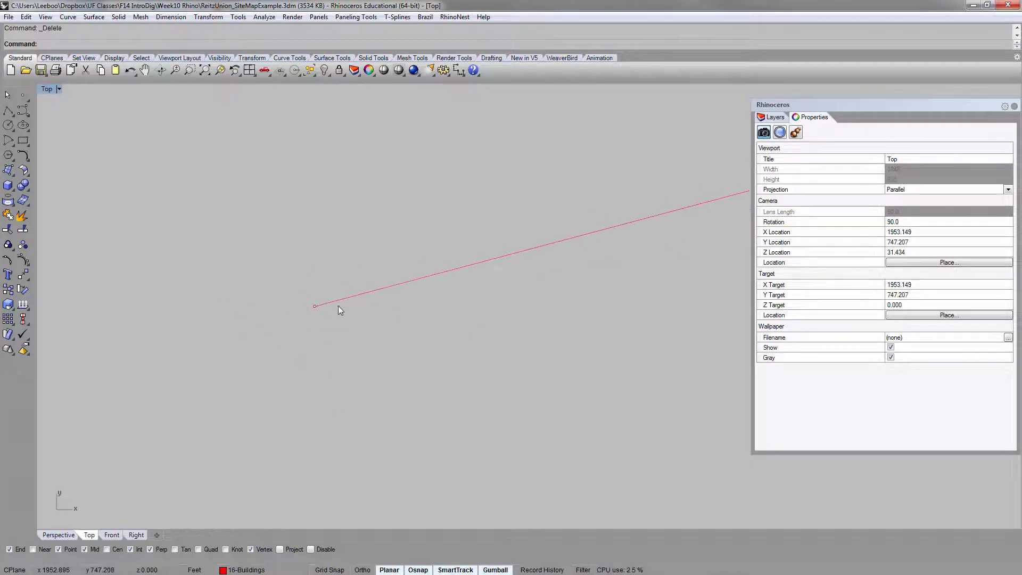
scroll(334, 280, "down", 4)
scroll(360, 319, "up", 2)
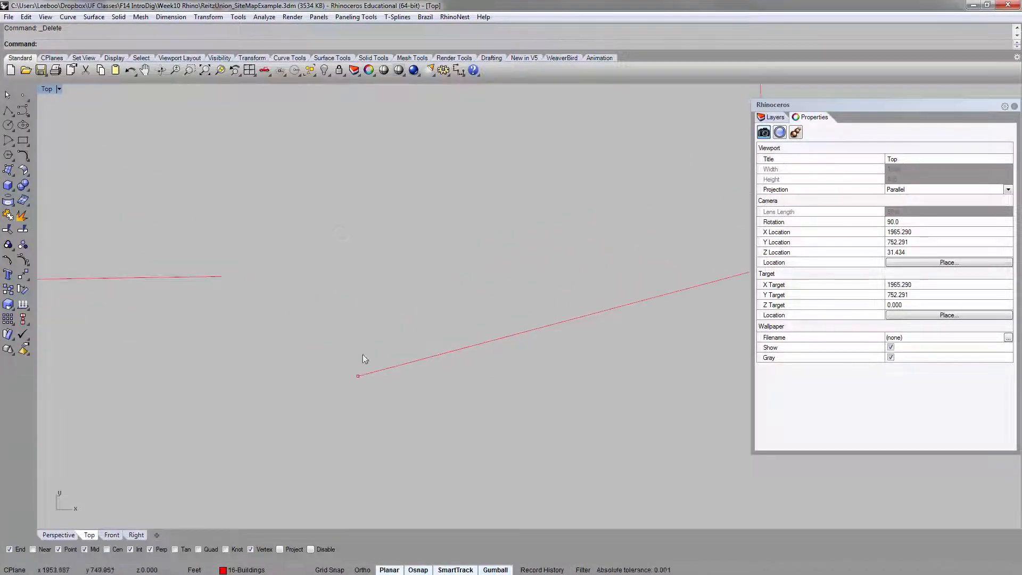
left_click(358, 376)
left_click_drag(358, 377, 221, 276)
left_click(251, 326)
scroll(272, 327, "down", 15)
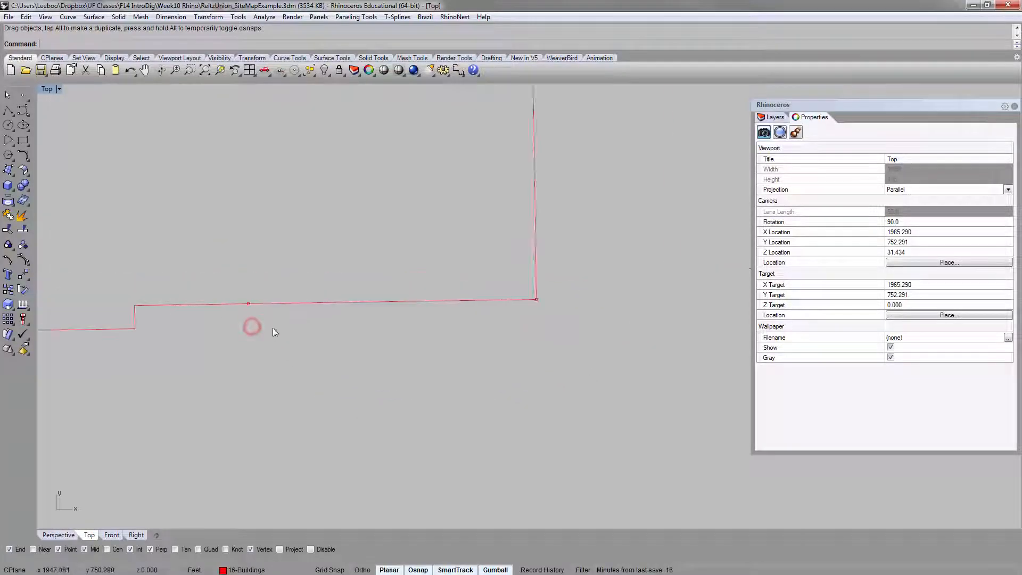
Join the right-hand and left-hand curves of the notched square building, and select the outline to check the result.
right_click_drag(303, 305, 362, 410)
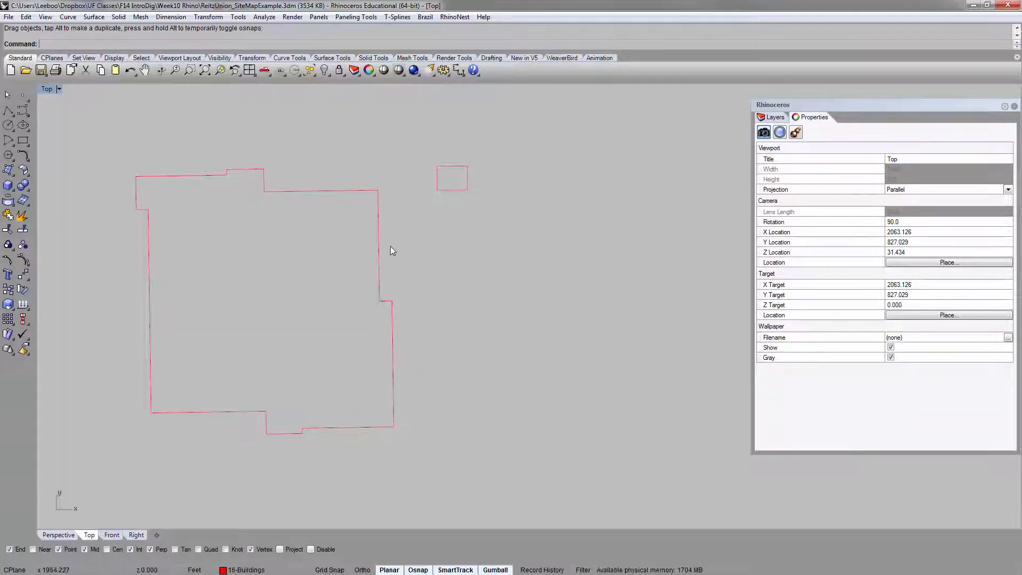
left_click(379, 238)
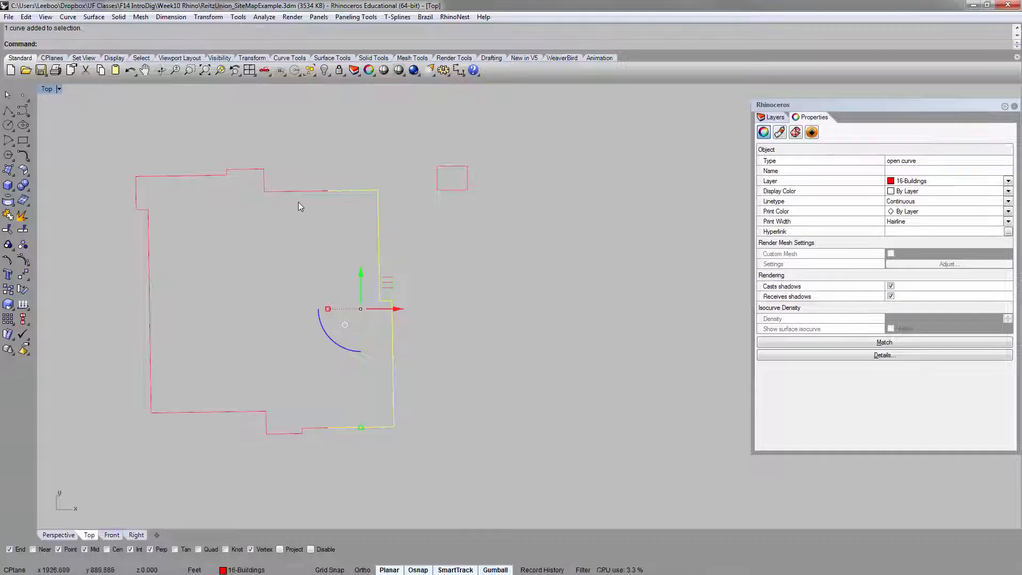
key("Return")
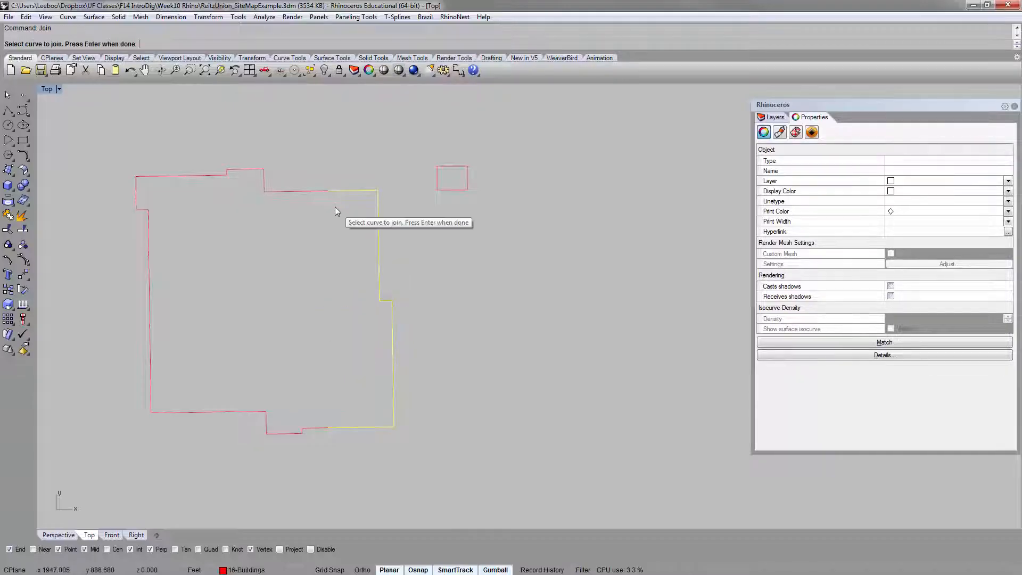
left_click(322, 191)
right_click(323, 272)
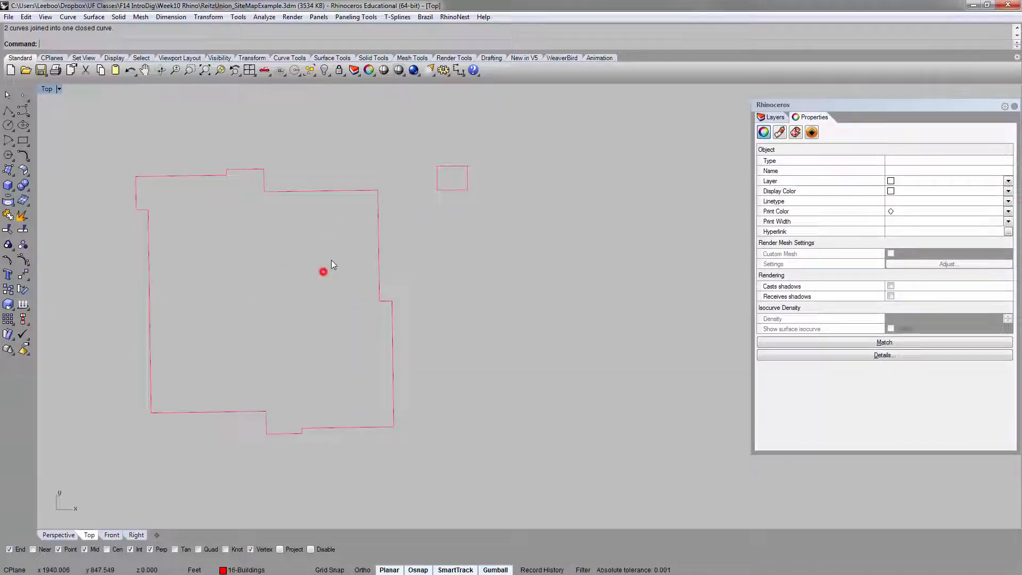
left_click(373, 192)
left_click(469, 263)
Display the layer list and detach the Select commands as a floating palette over the map.
scroll(360, 292, "down", 5)
scroll(359, 297, "down", 4)
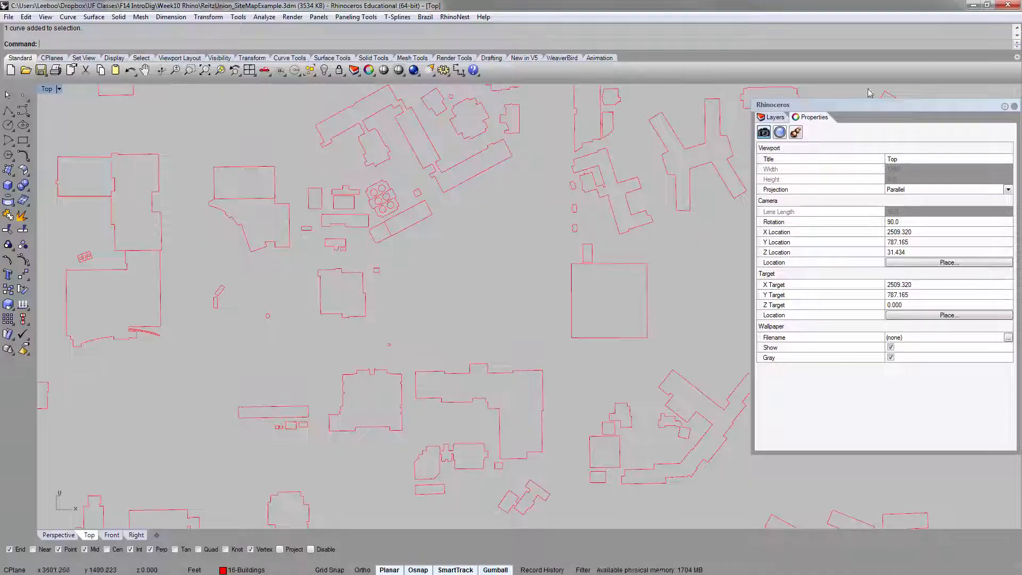
left_click(777, 118)
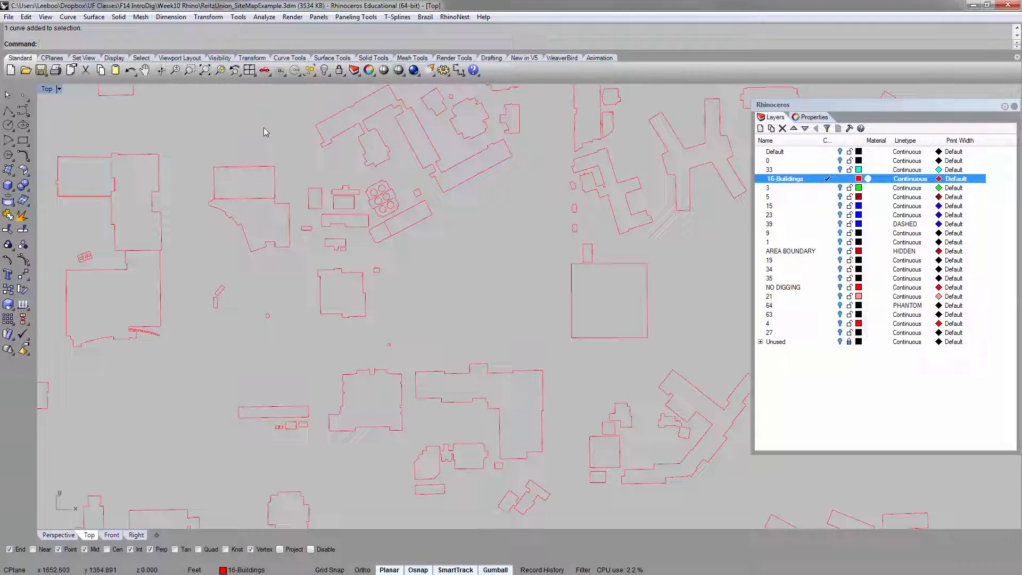
left_click(312, 73)
left_click(312, 74)
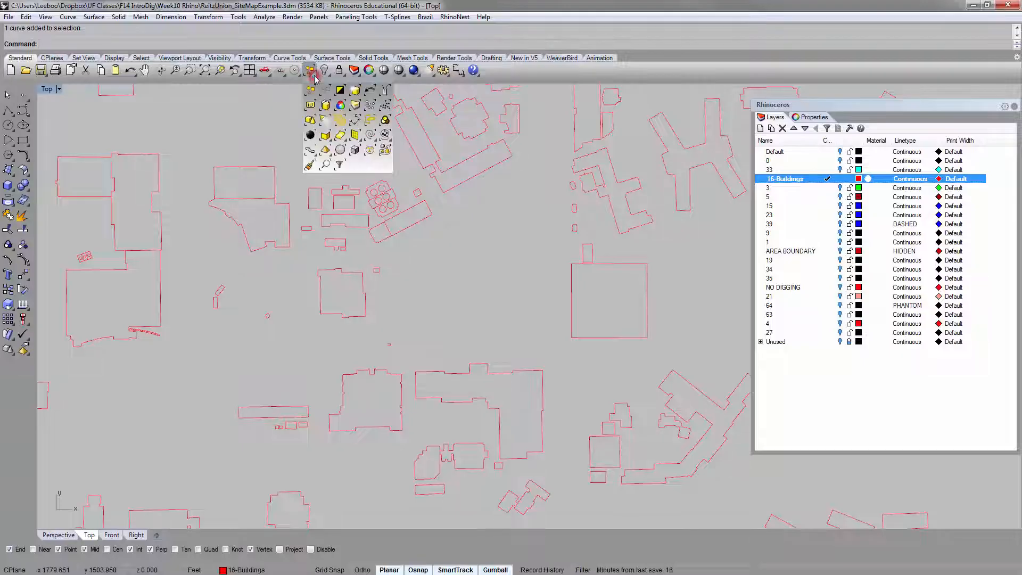
left_click_drag(322, 80, 514, 134)
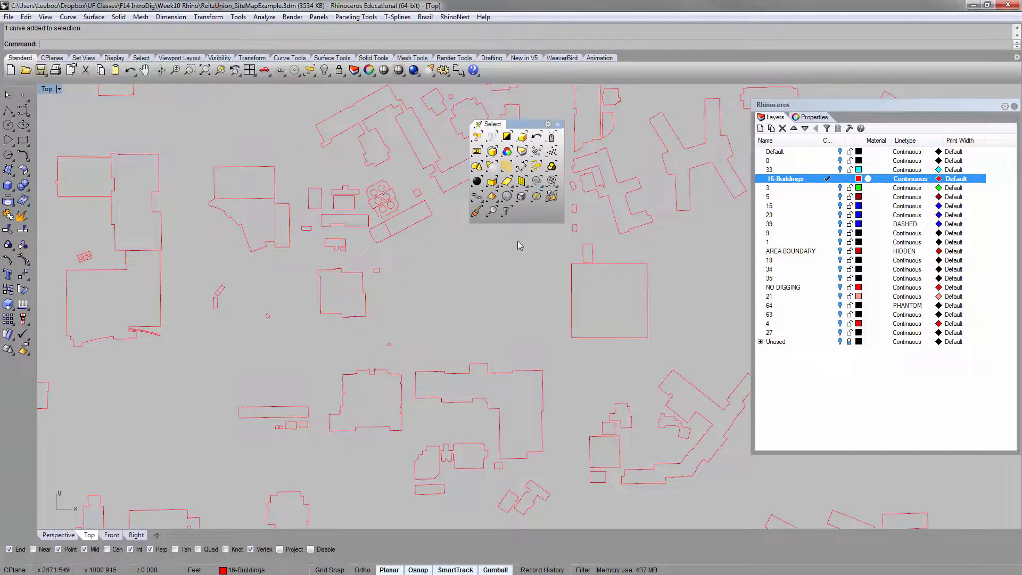
Detach the Select Curves commands as a compact floating palette over the map and close the general Select palette.
left_click(537, 183)
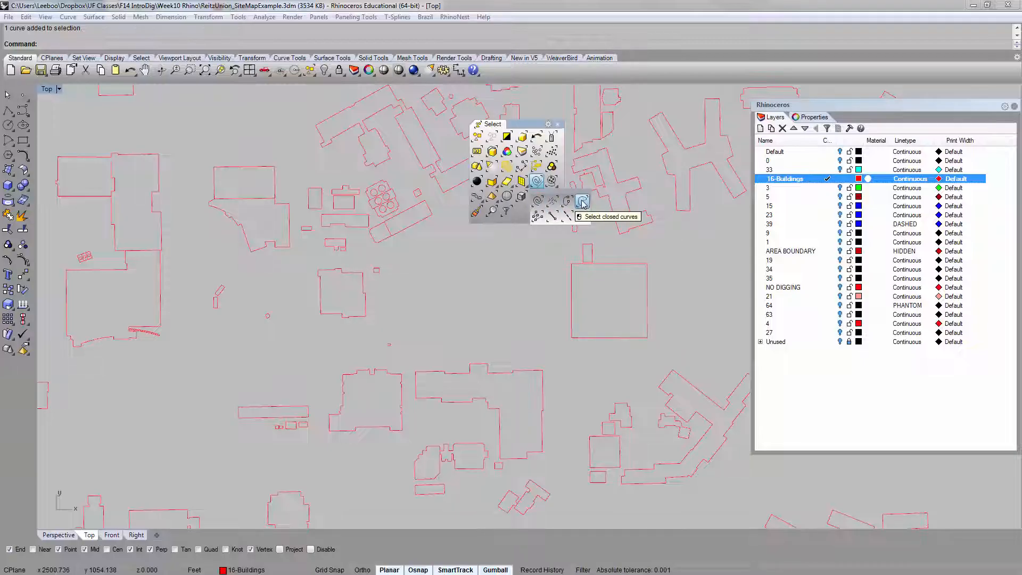
left_click_drag(579, 192, 464, 124)
left_click(557, 125)
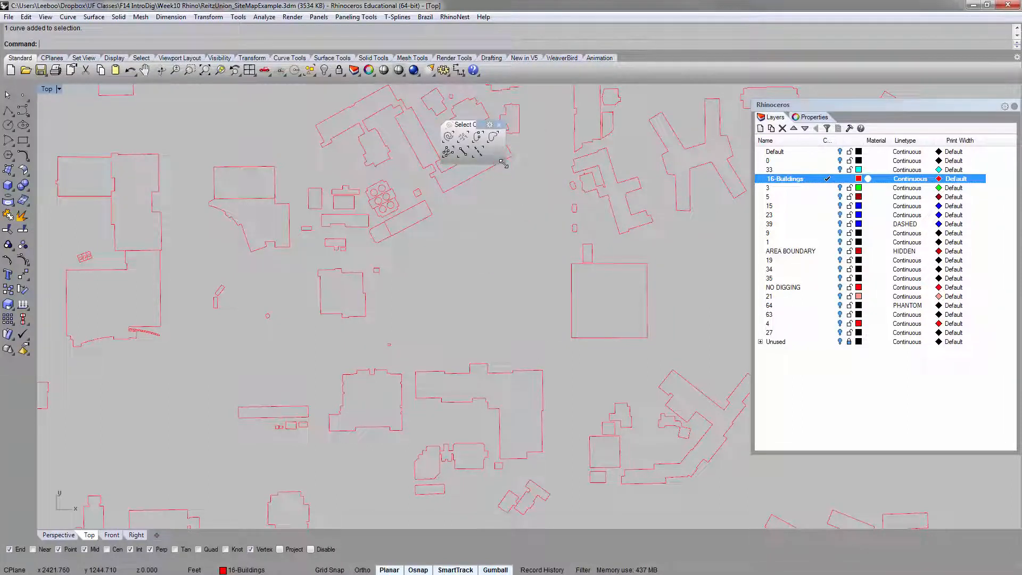
left_click_drag(504, 164, 520, 219)
Select all closed curves across the whole campus map to check which buildings are closed, and clear the selection.
right_click_drag(342, 102, 261, 208)
scroll(311, 144, "down", 10)
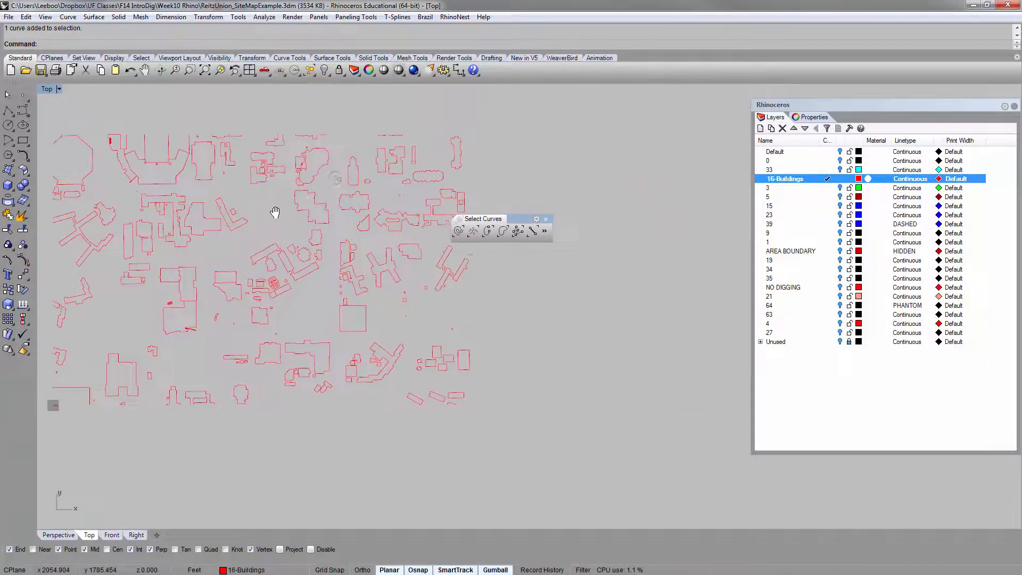
left_click(504, 231)
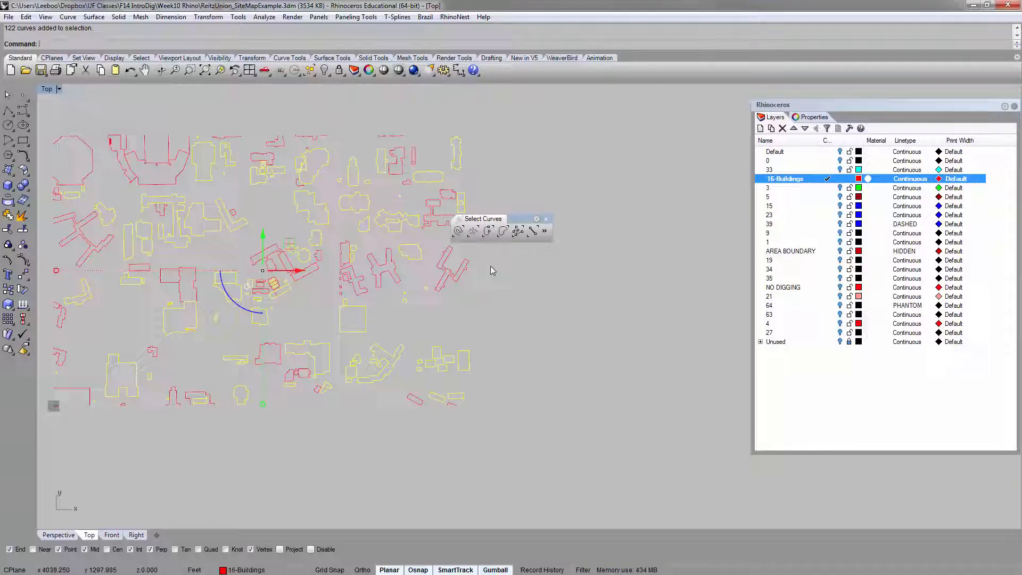
mouse_move(218, 261)
right_mouse_down()
mouse_move(262, 248)
mouse_move(242, 263)
right_mouse_up()
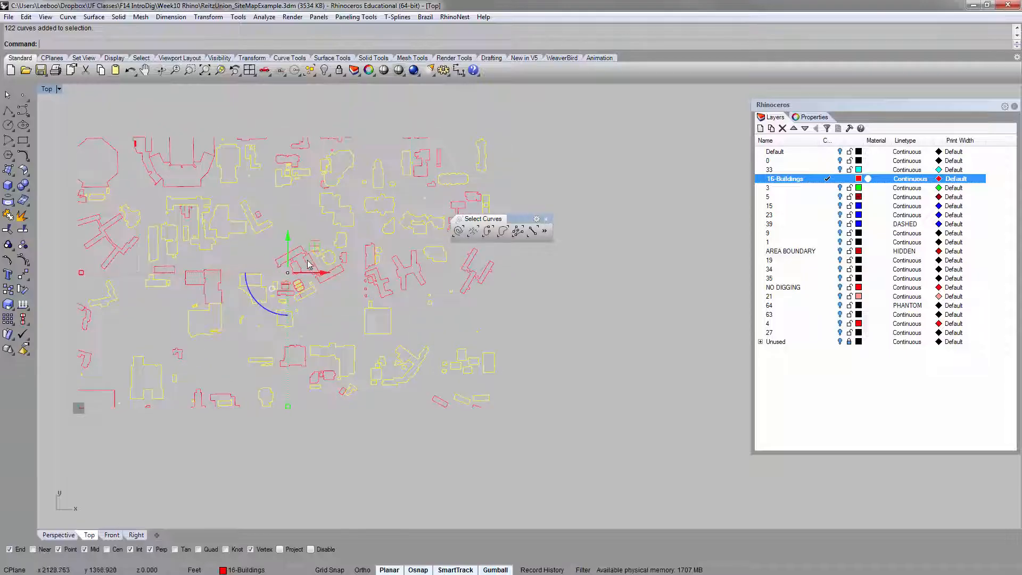
left_click(586, 316)
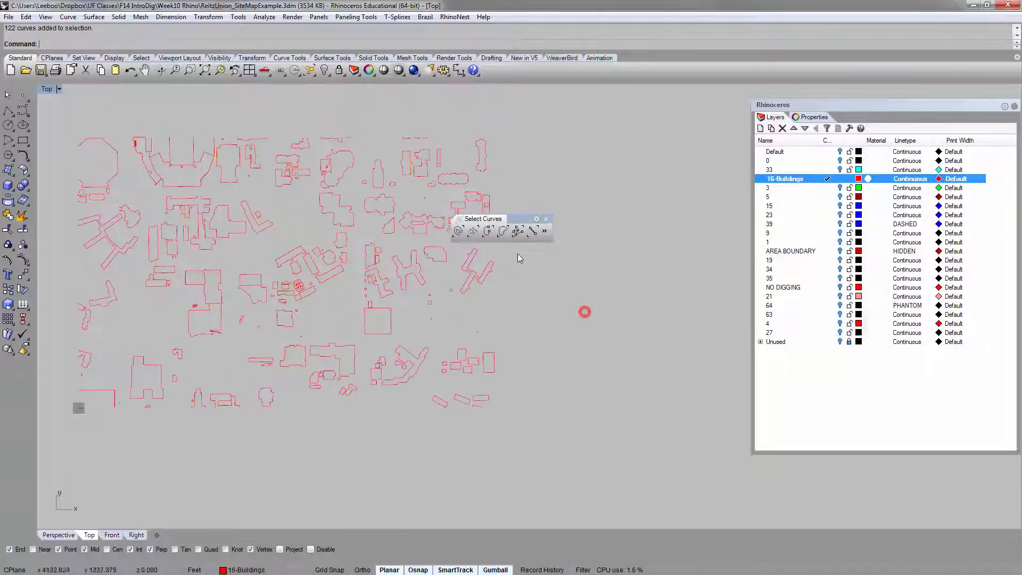
Select all open curves, and pick the small rotated square beside the L-shaped building to inspect its outline.
left_click(488, 231)
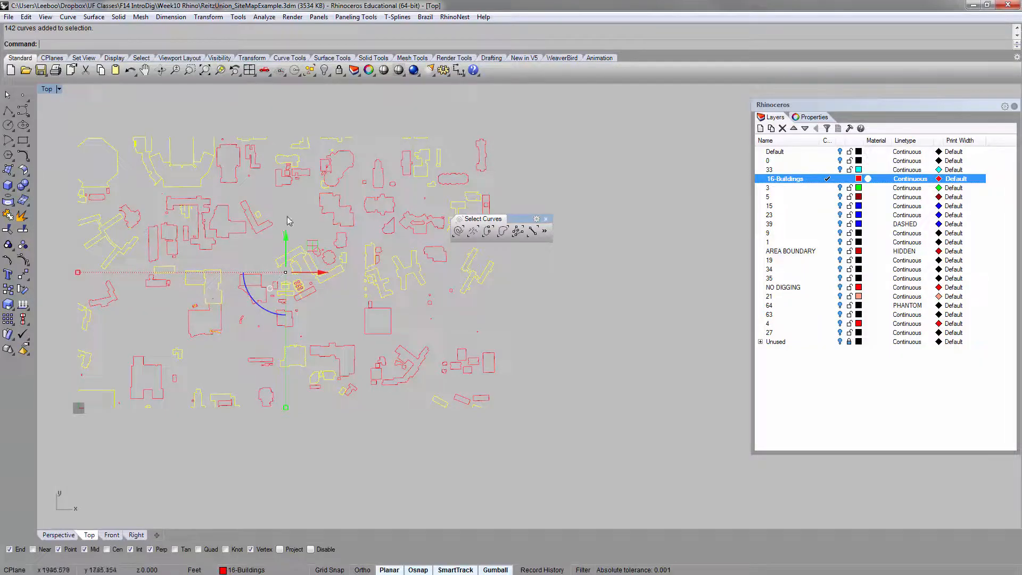
scroll(262, 218, "up", 10)
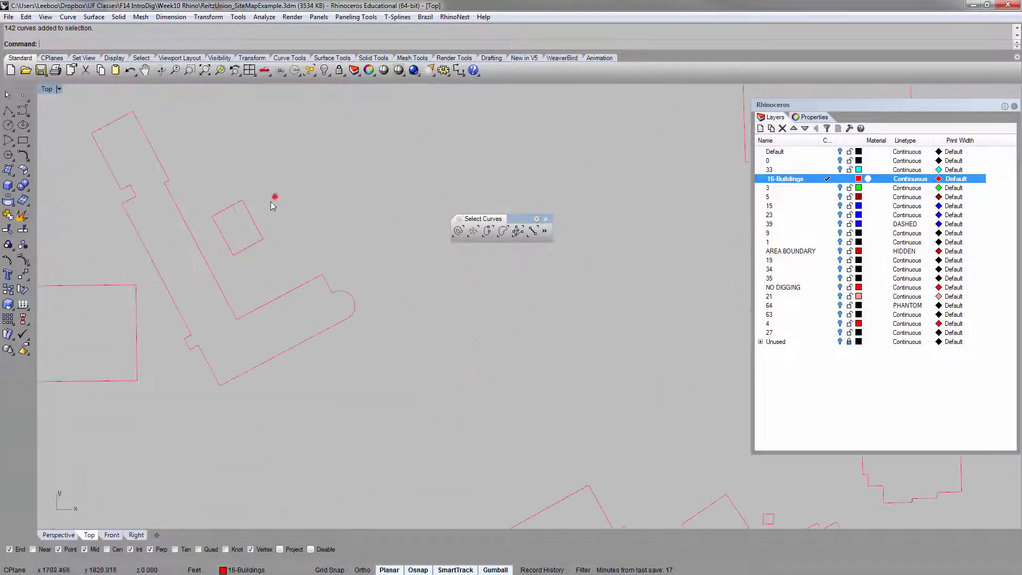
left_click(255, 217)
scroll(262, 251, "up", 5)
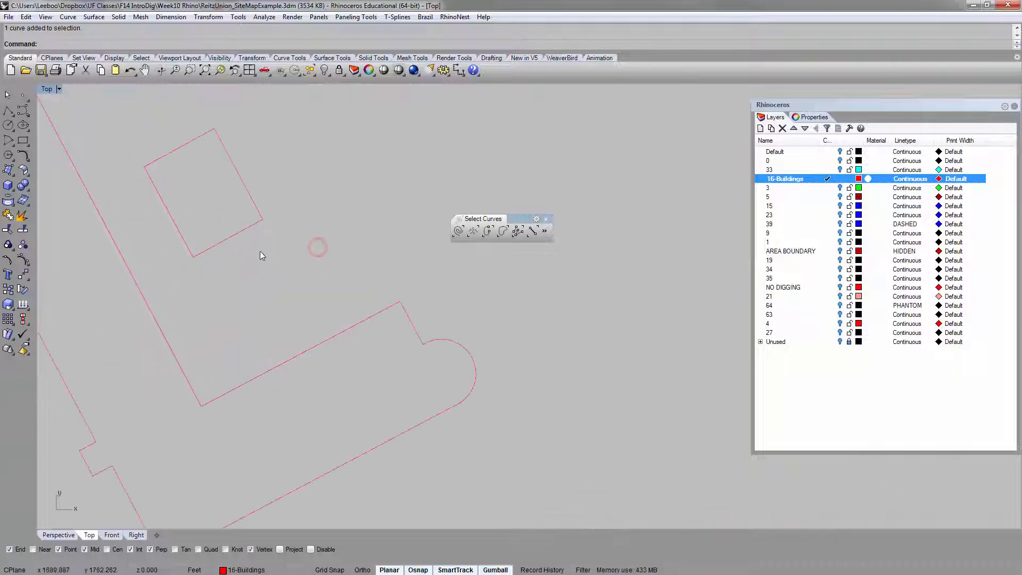
scroll(240, 233, "down", 10)
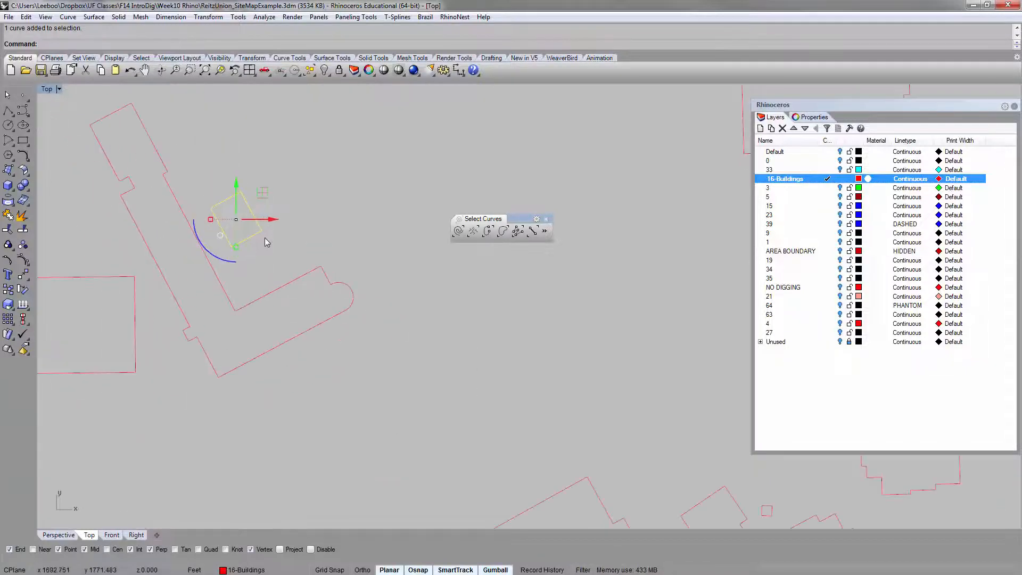
scroll(293, 245, "down", 4)
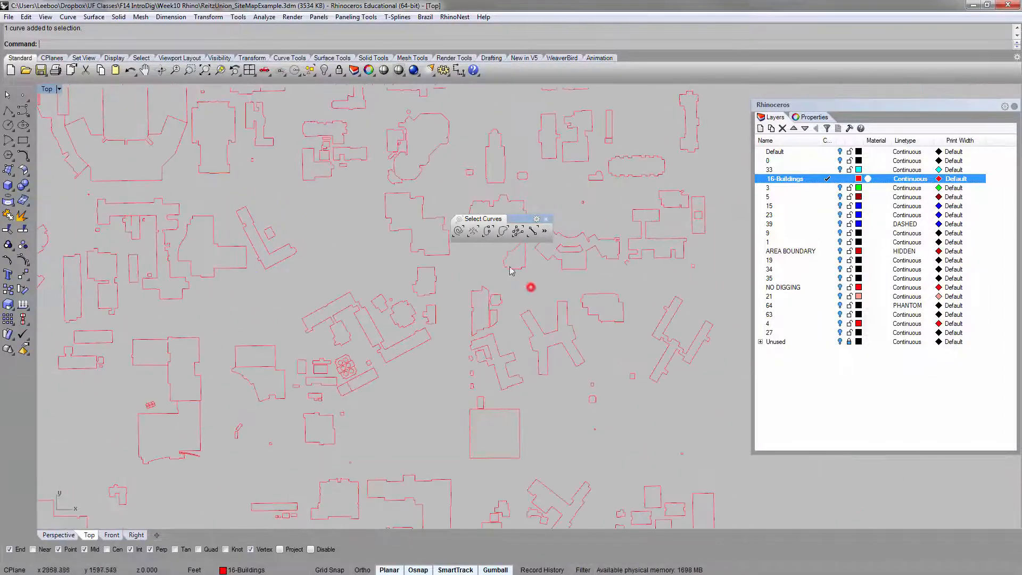
Select the open curves again, examine the building group with the row of small circles, and clear the selection.
left_click(485, 231)
right_click_drag(167, 387, 245, 306)
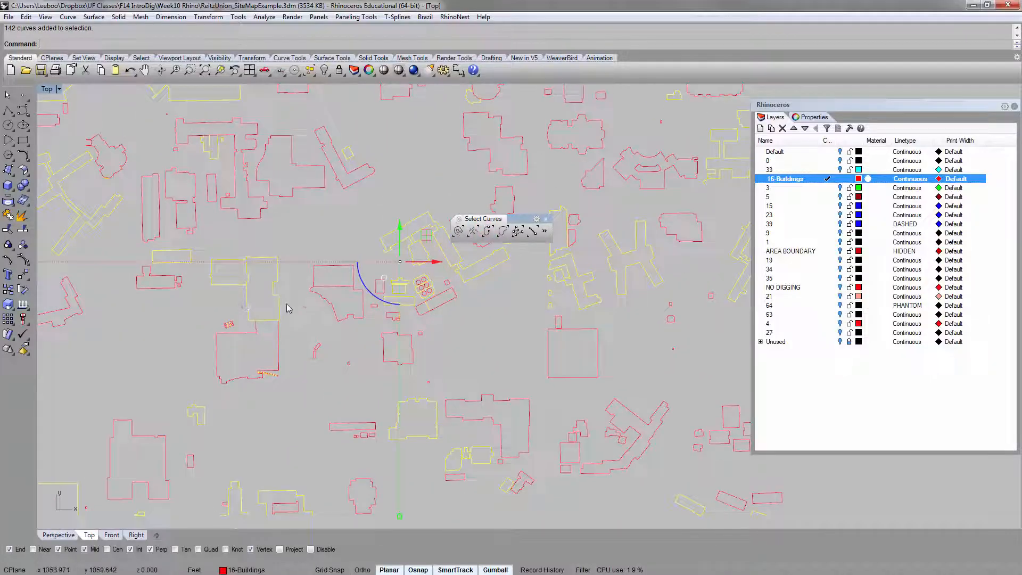
scroll(292, 360, "up", 5)
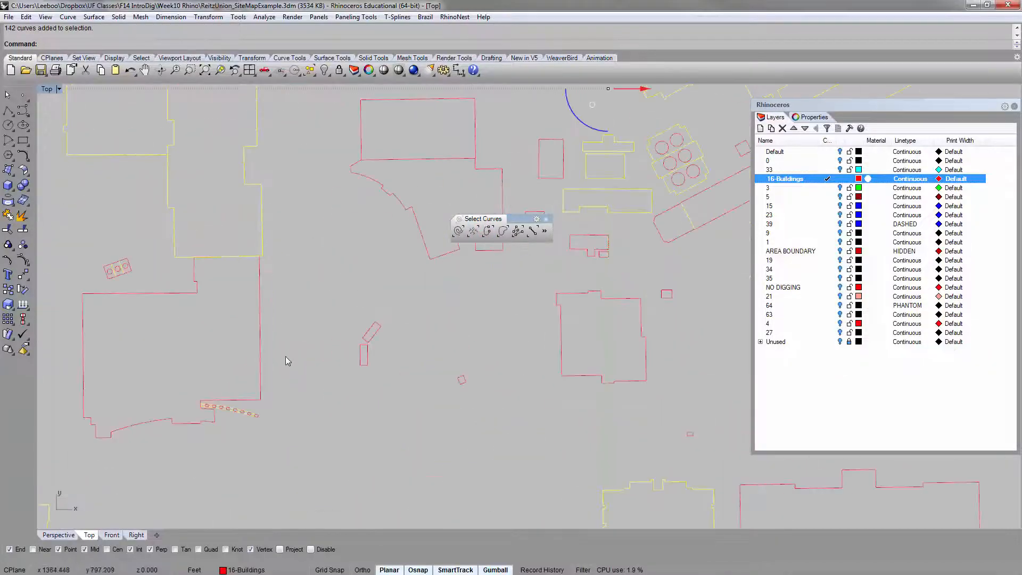
key("Escape")
scroll(392, 273, "down", 8)
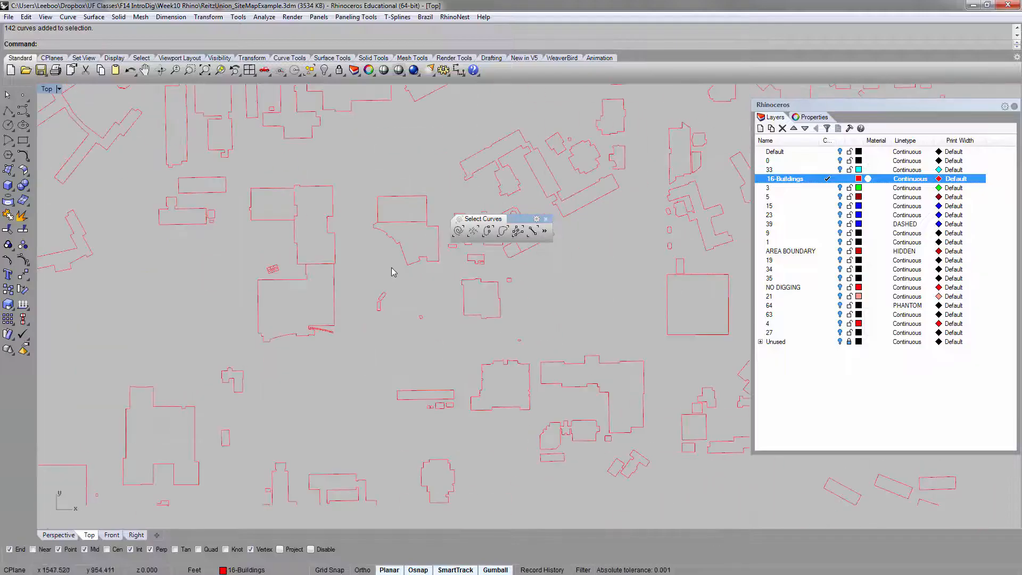
scroll(330, 304, "up", 3)
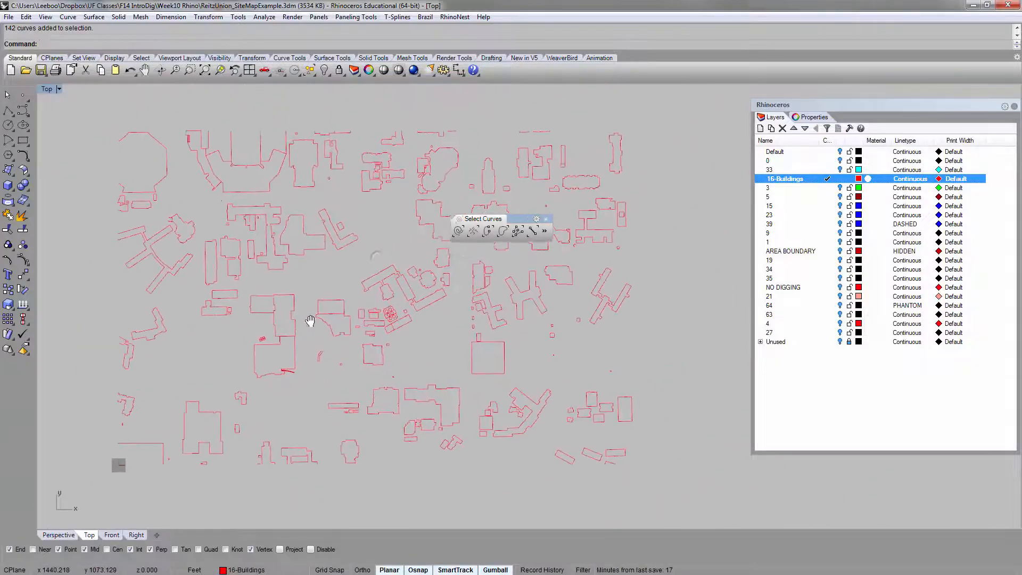